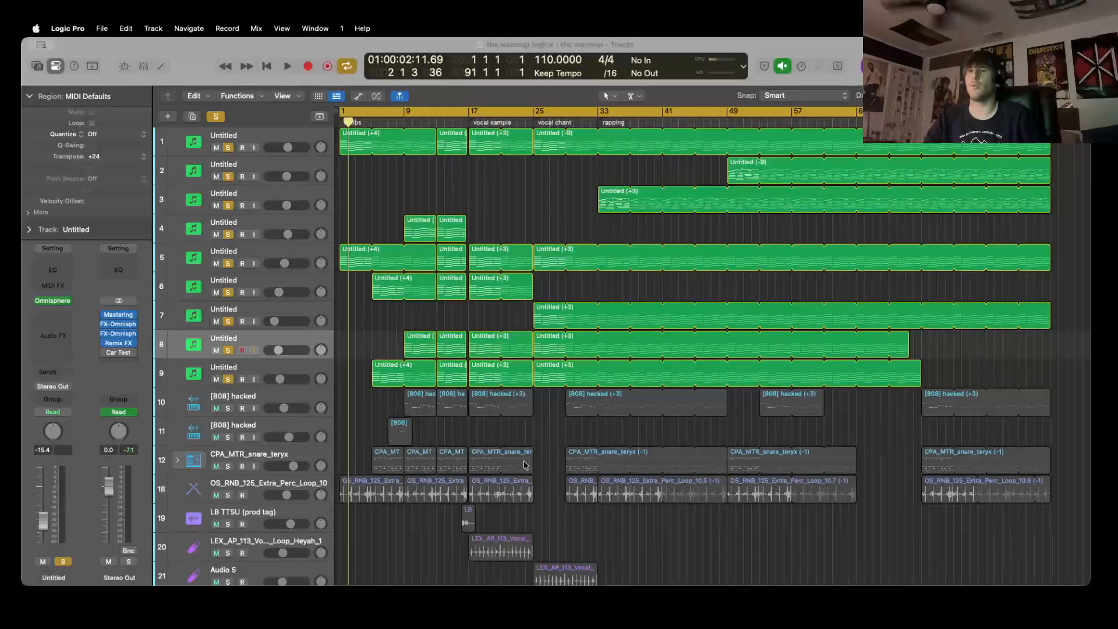
Play the soloed synth tracks 1 to 9 from the beginning of the song
{"action": "scroll", "coordinate": [524, 464], "scroll_direction": "down", "scroll_amount": 10}
{"action": "scroll", "coordinate": [524, 465], "scroll_direction": "up", "scroll_amount": 10}
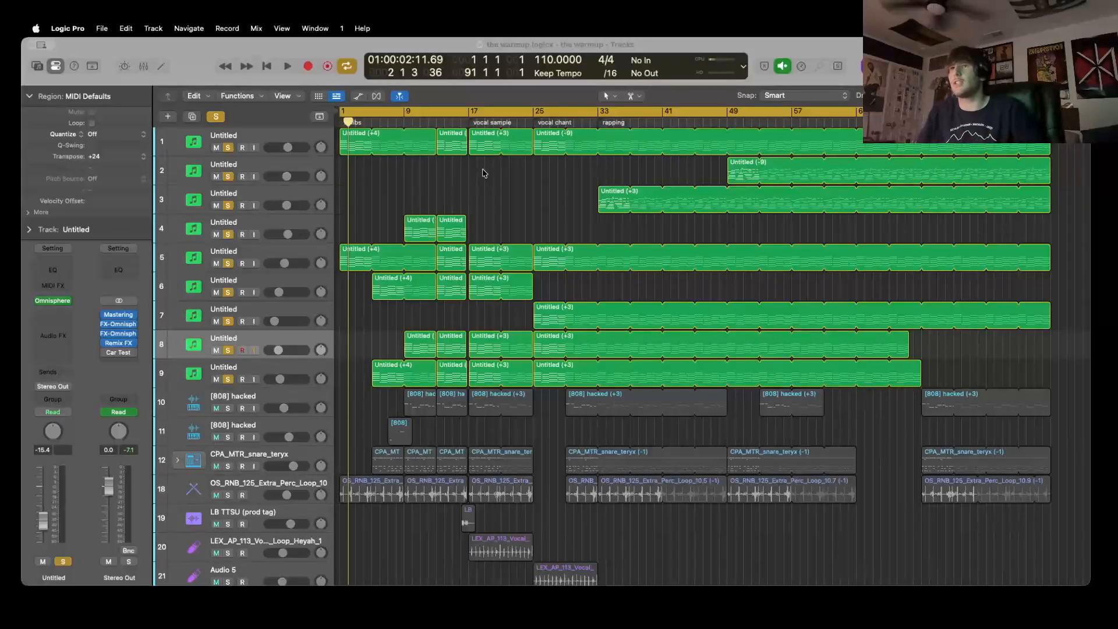
{"action": "key", "text": "Return"}
{"action": "key", "text": "space"}
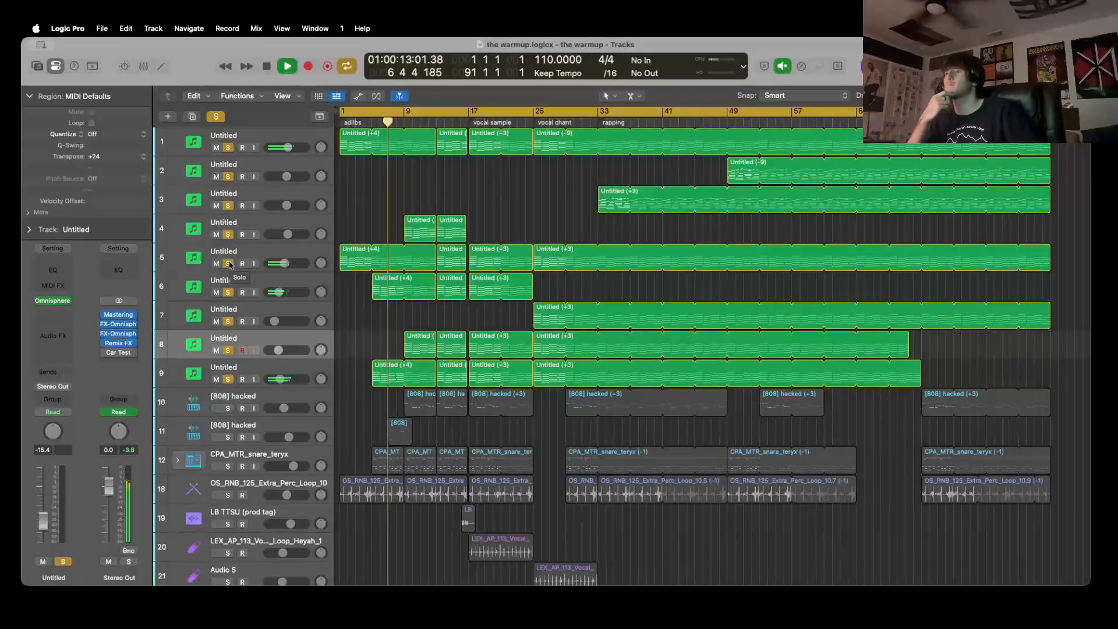
{"action": "left_click", "coordinate": [229, 352]}
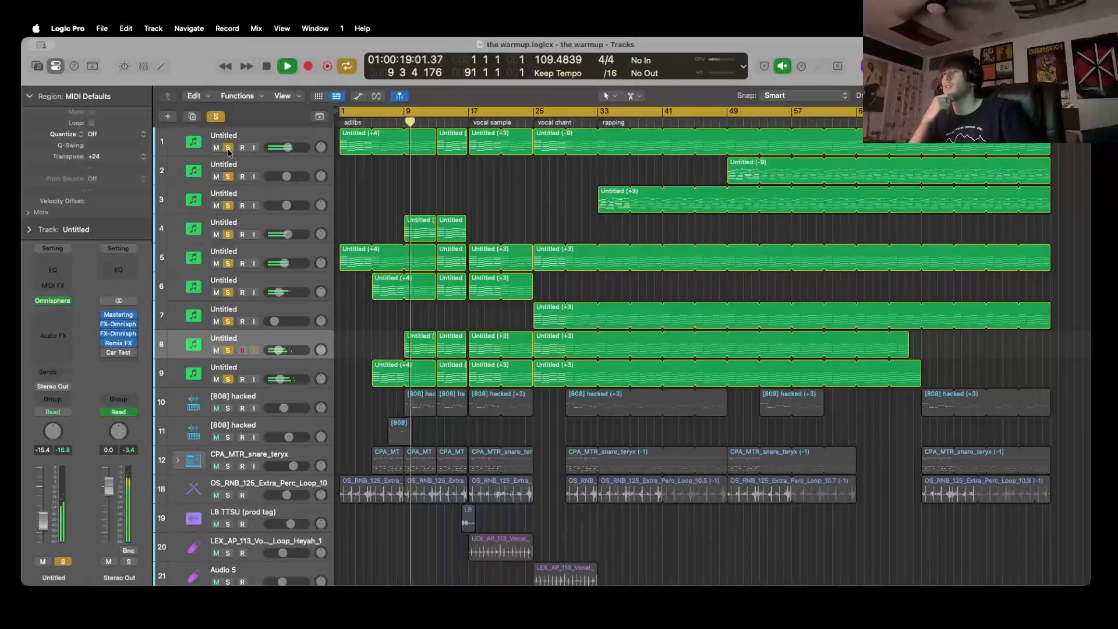
Move the cycle start to bar 9 and play the section with only tracks 1 and 4 soloed
{"action": "key", "text": "space"}
{"action": "left_click_drag", "start_coordinate": [341, 111], "coordinate": [406, 112]}
{"action": "left_click_drag", "start_coordinate": [228, 177], "coordinate": [228, 381]}
{"action": "left_click", "coordinate": [228, 235]}
{"action": "key", "text": "space"}
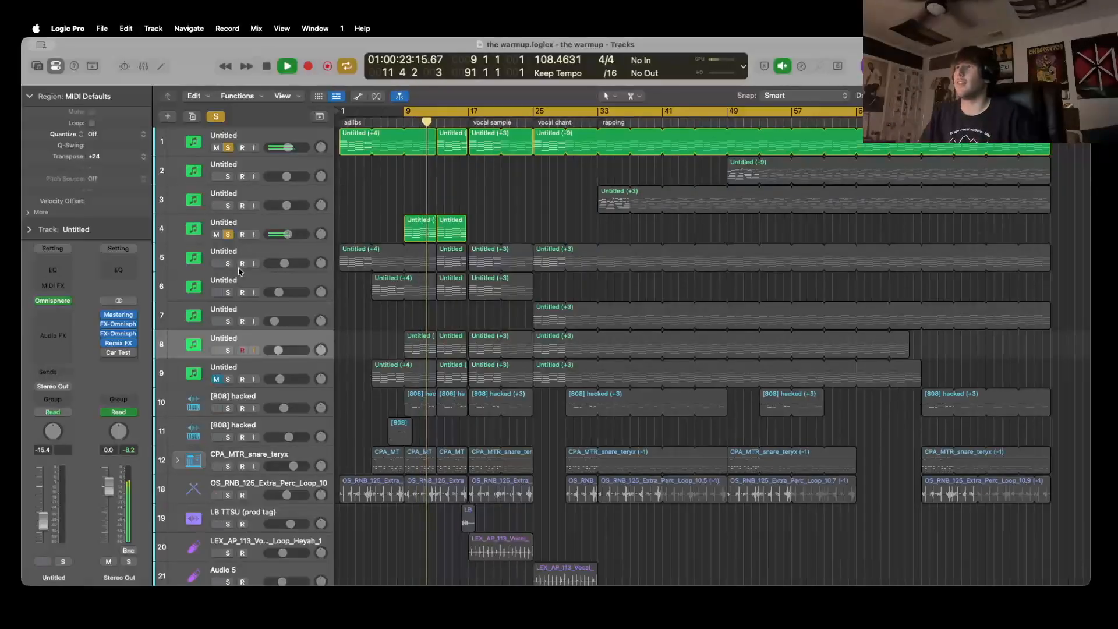
Solo tracks 5 to 8 instead of tracks 1 and 4 and listen to them from bar 9
{"action": "key", "text": "space"}
{"action": "left_click", "coordinate": [227, 147]}
{"action": "left_click_drag", "start_coordinate": [227, 234], "coordinate": [228, 321]}
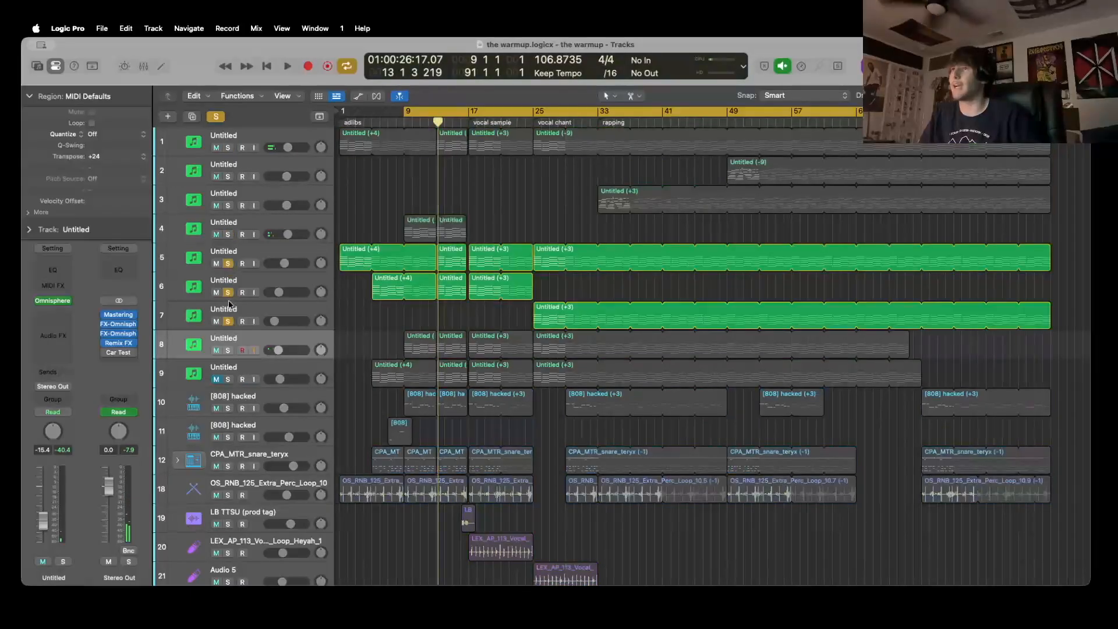
{"action": "left_click", "coordinate": [231, 347]}
{"action": "key", "text": "space"}
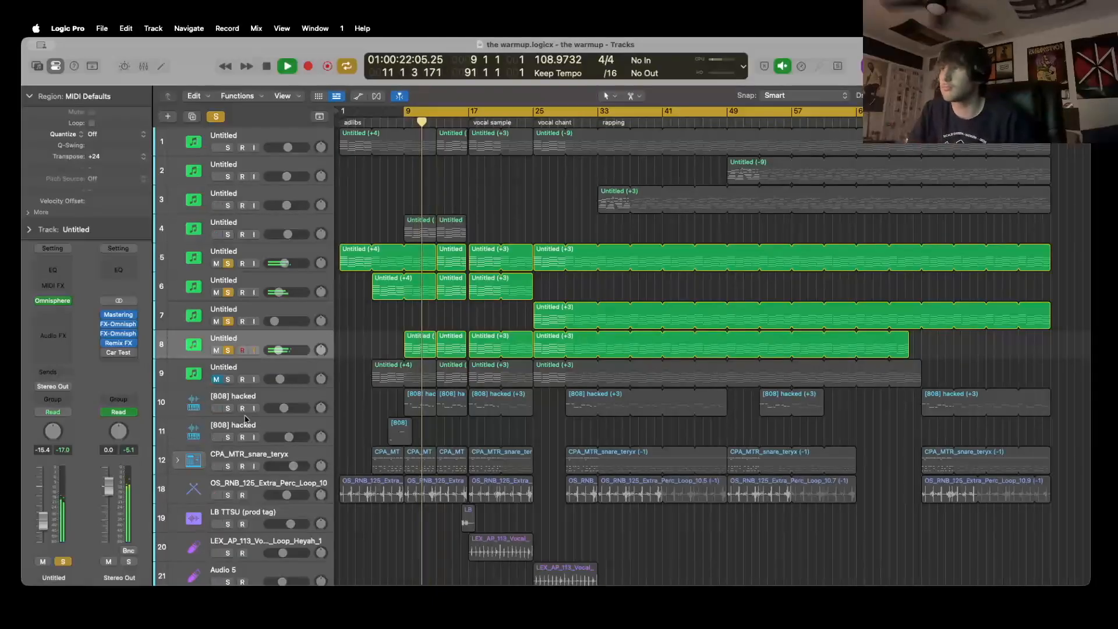
{"action": "scroll", "coordinate": [244, 414], "scroll_direction": "down", "scroll_amount": 2}
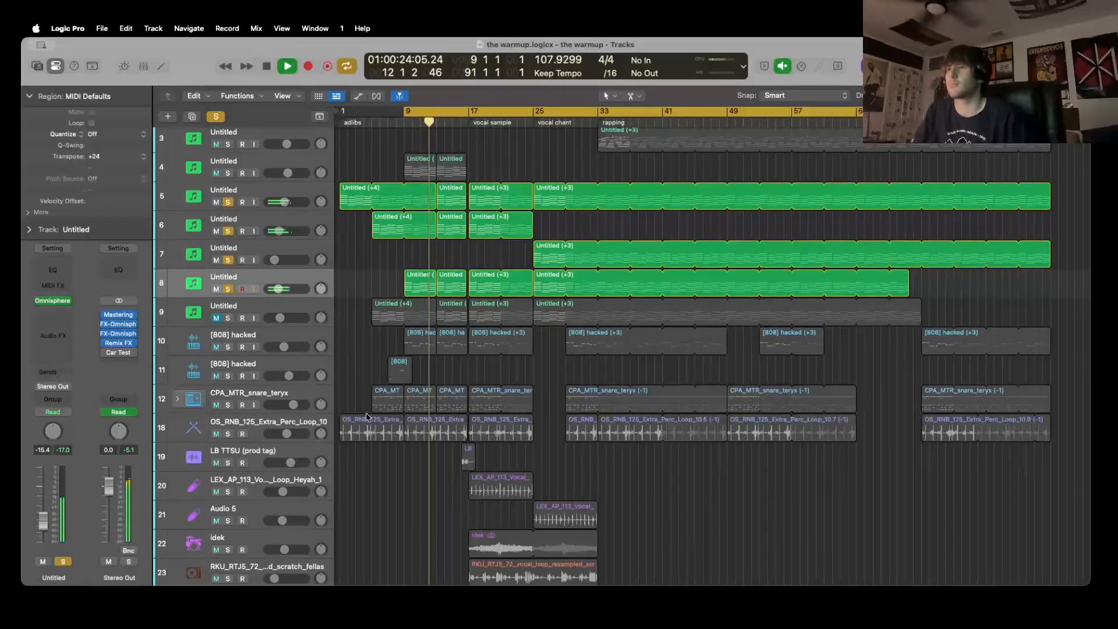
{"action": "scroll", "coordinate": [432, 396], "scroll_direction": "up", "scroll_amount": 2}
{"action": "key", "text": "space"}
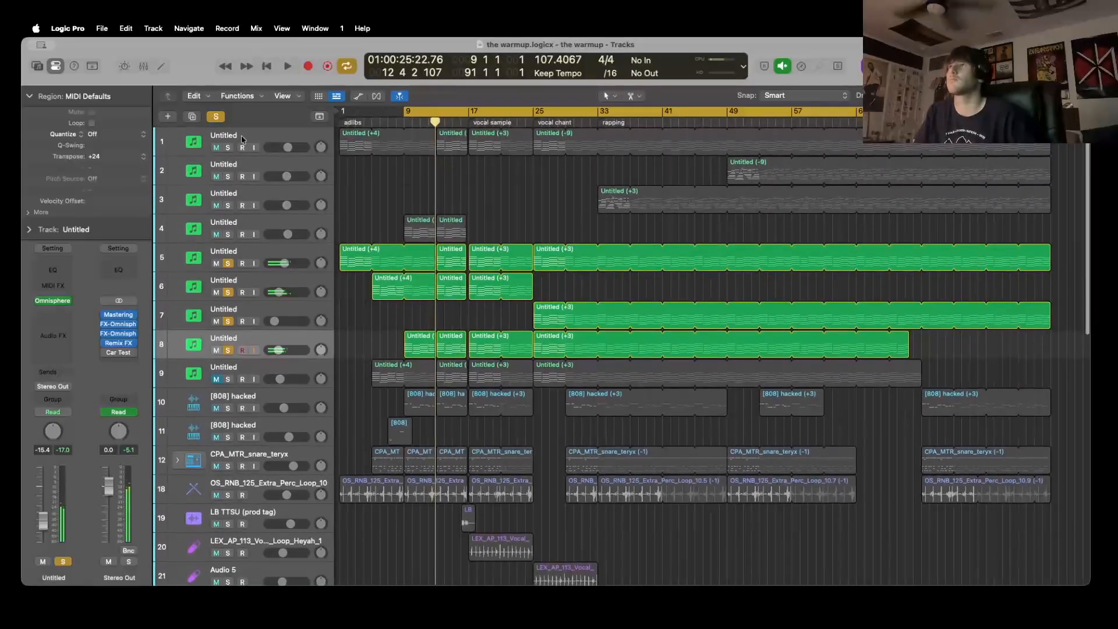
Solo only tracks 2 and 3 and play them with the cycle starting at bar 33
{"action": "left_click", "coordinate": [213, 116]}
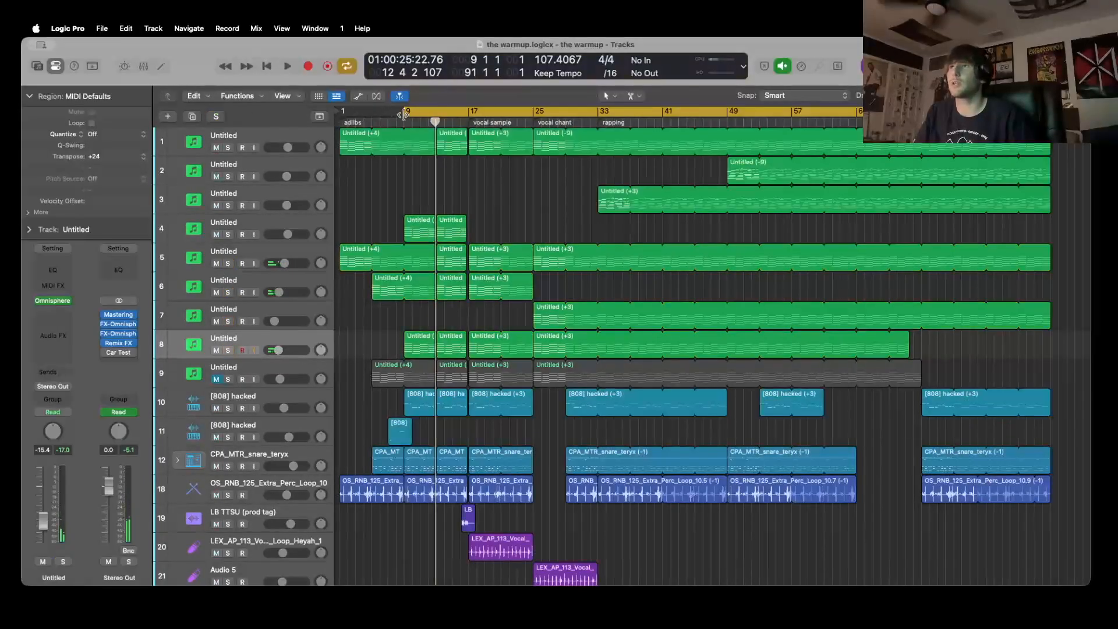
{"action": "left_click_drag", "start_coordinate": [404, 111], "coordinate": [729, 125]}
{"action": "scroll", "coordinate": [837, 245], "scroll_direction": "right", "scroll_amount": 10}
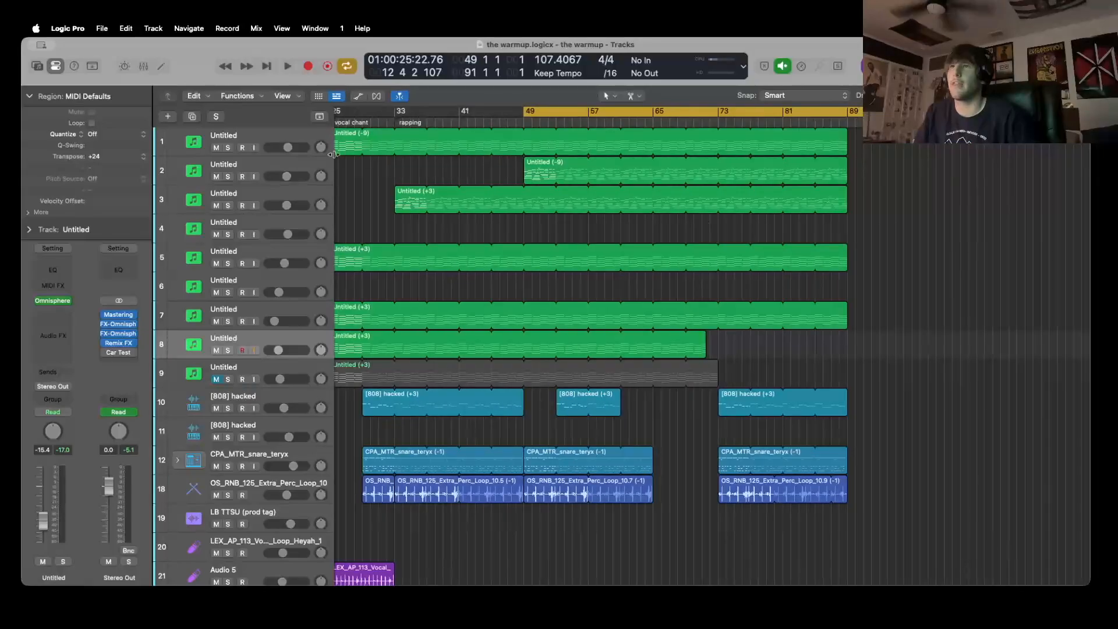
{"action": "left_click_drag", "start_coordinate": [228, 176], "coordinate": [229, 206]}
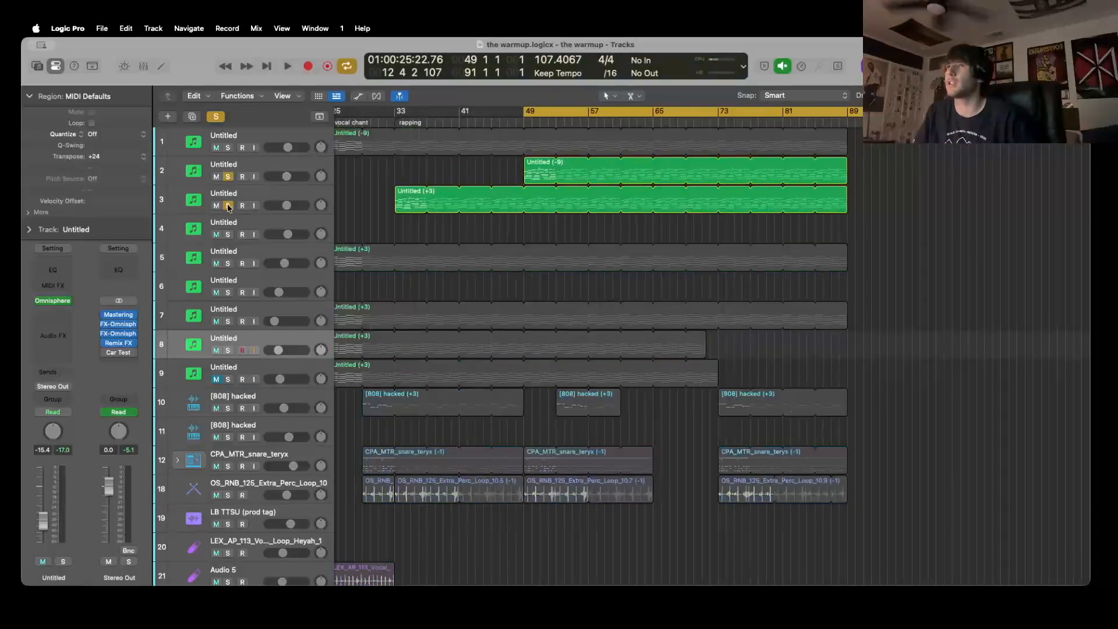
{"action": "left_click_drag", "start_coordinate": [227, 264], "coordinate": [227, 350]}
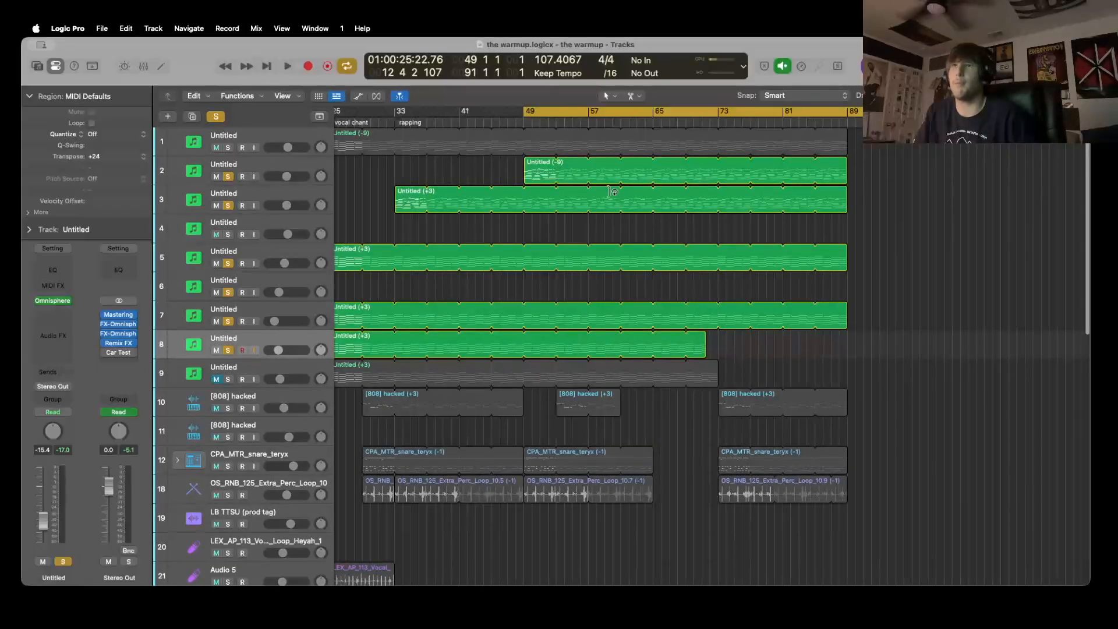
{"action": "left_click_drag", "start_coordinate": [227, 263], "coordinate": [237, 349]}
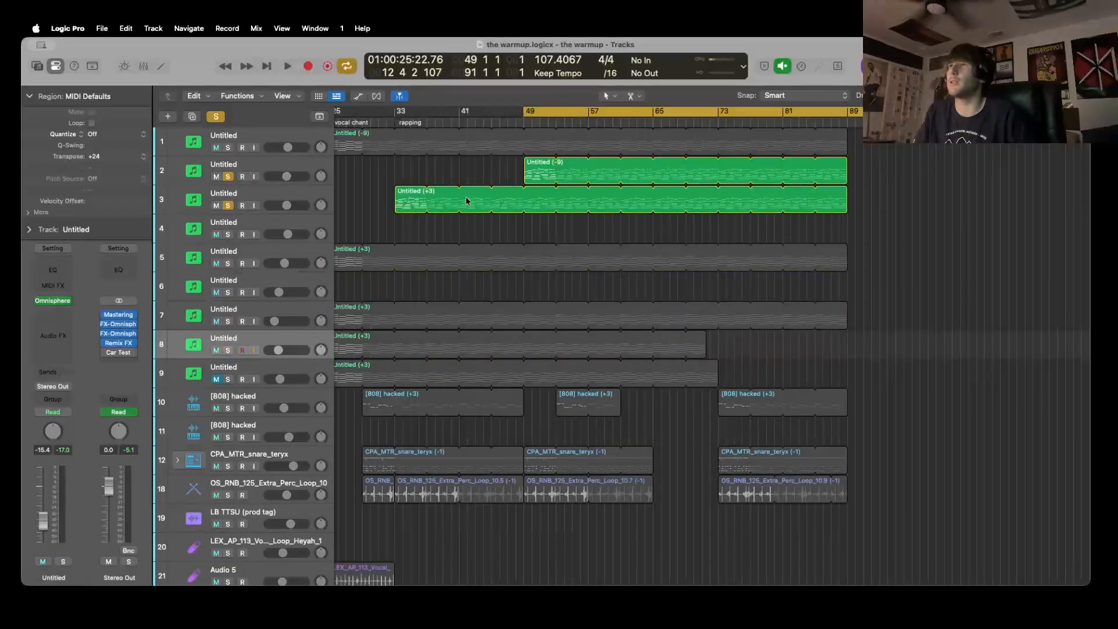
{"action": "key", "text": "u"}
{"action": "key", "text": "space"}
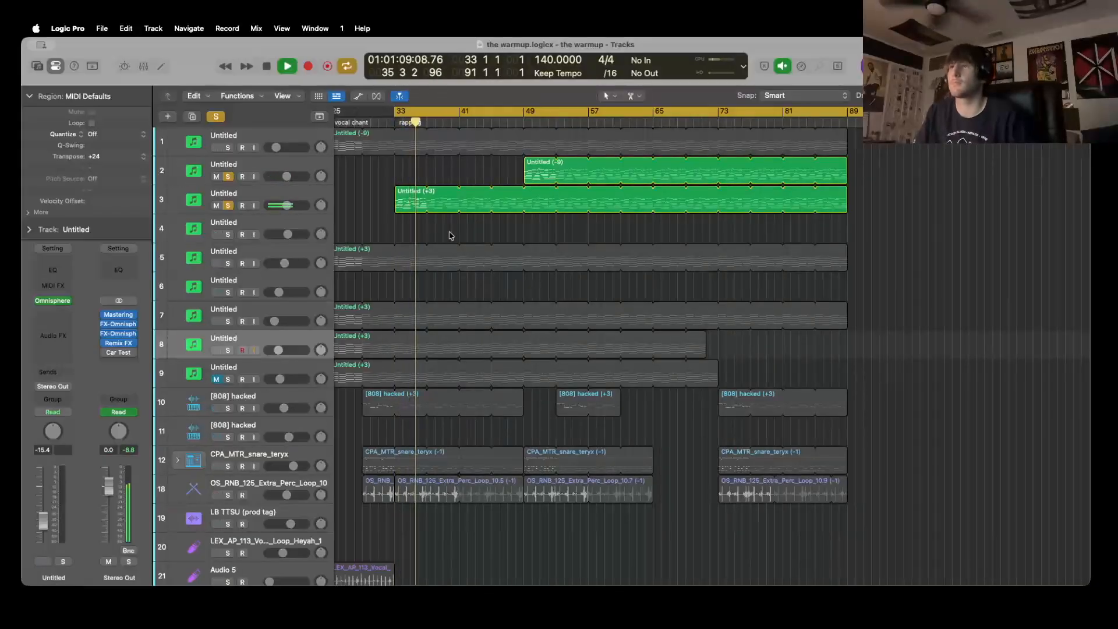
Move the cycle start to bar 49, add tracks 5 to 8 to the solo and listen to the section
{"action": "left_click_drag", "start_coordinate": [394, 111], "coordinate": [522, 116]}
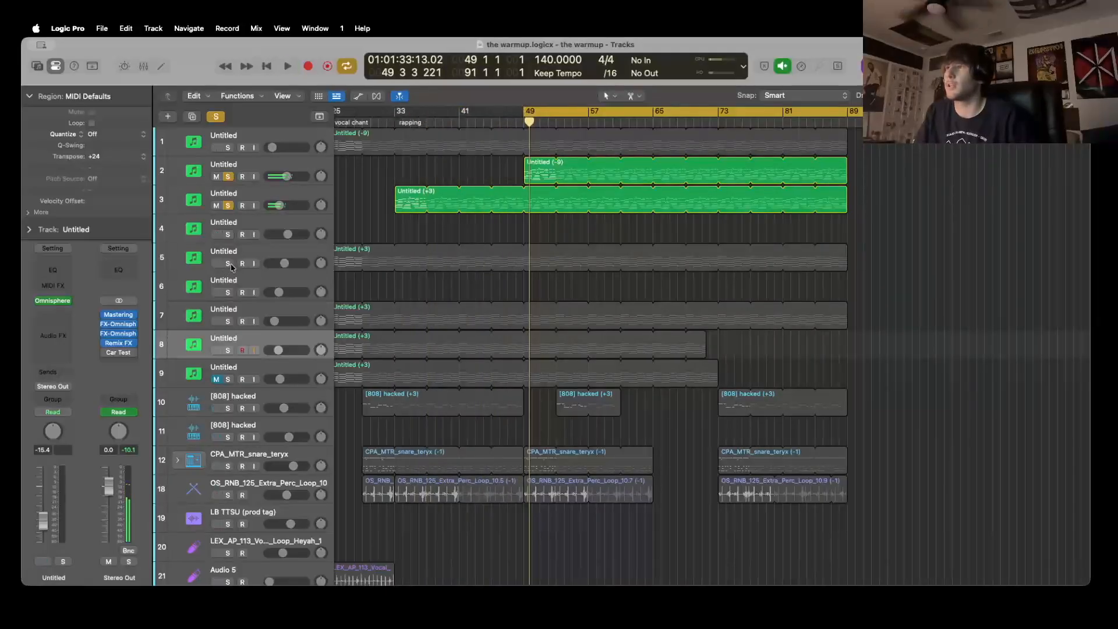
{"action": "left_click_drag", "start_coordinate": [228, 264], "coordinate": [229, 350]}
{"action": "key", "text": "space"}
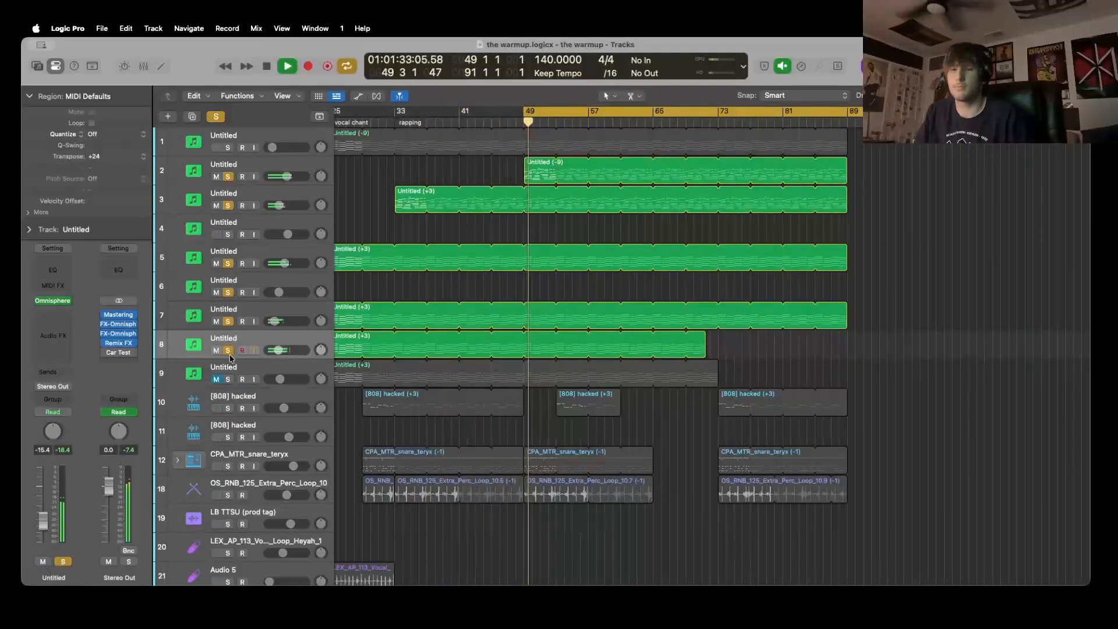
{"action": "scroll", "coordinate": [377, 446], "scroll_direction": "down", "scroll_amount": 3}
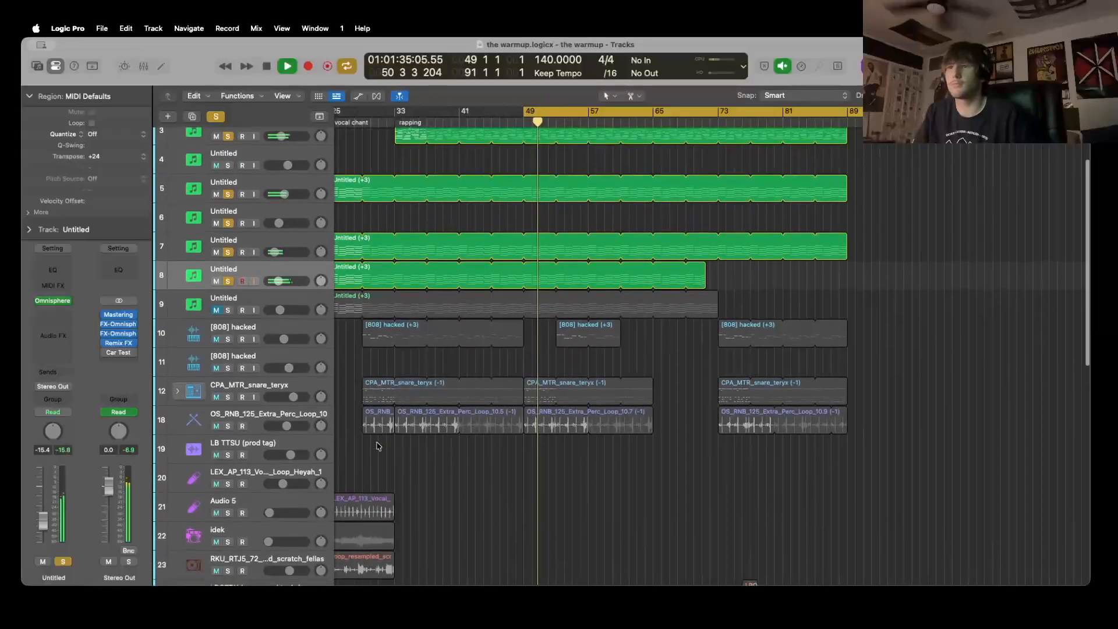
{"action": "scroll", "coordinate": [377, 446], "scroll_direction": "up", "scroll_amount": 3}
{"action": "scroll", "coordinate": [377, 446], "scroll_direction": "left", "scroll_amount": 5}
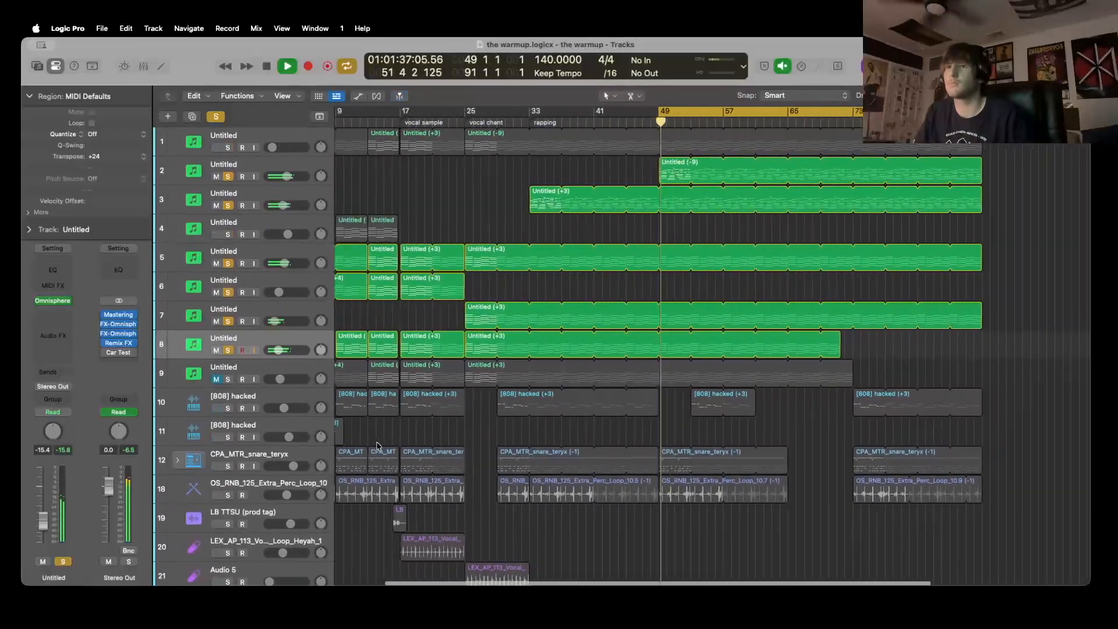
{"action": "scroll", "coordinate": [378, 446], "scroll_direction": "left", "scroll_amount": 3}
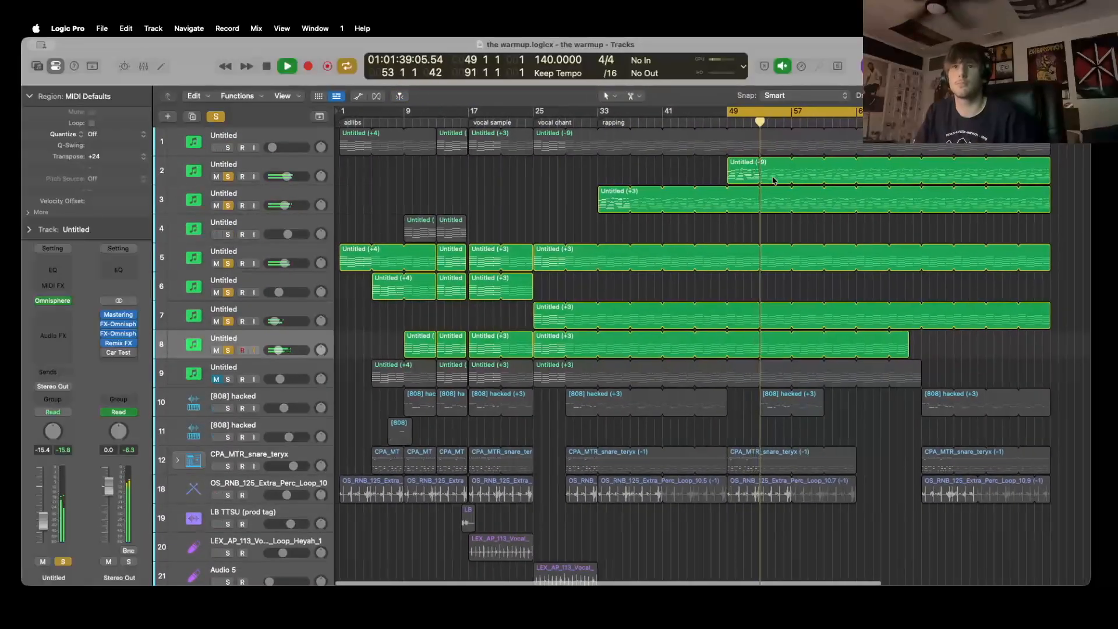
{"action": "key", "text": "space"}
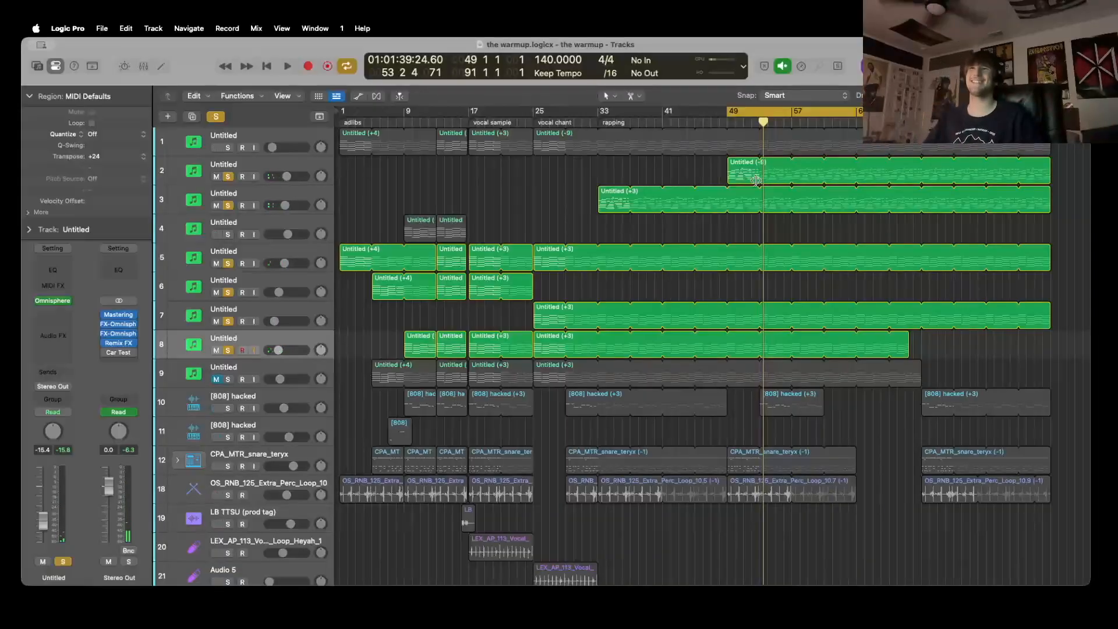
Clear all track solos and move the cycle start back to bar 1
{"action": "left_click", "coordinate": [216, 116]}
{"action": "left_click_drag", "start_coordinate": [728, 112], "coordinate": [340, 113]}
{"action": "scroll", "coordinate": [352, 180], "scroll_direction": "down", "scroll_amount": 5}
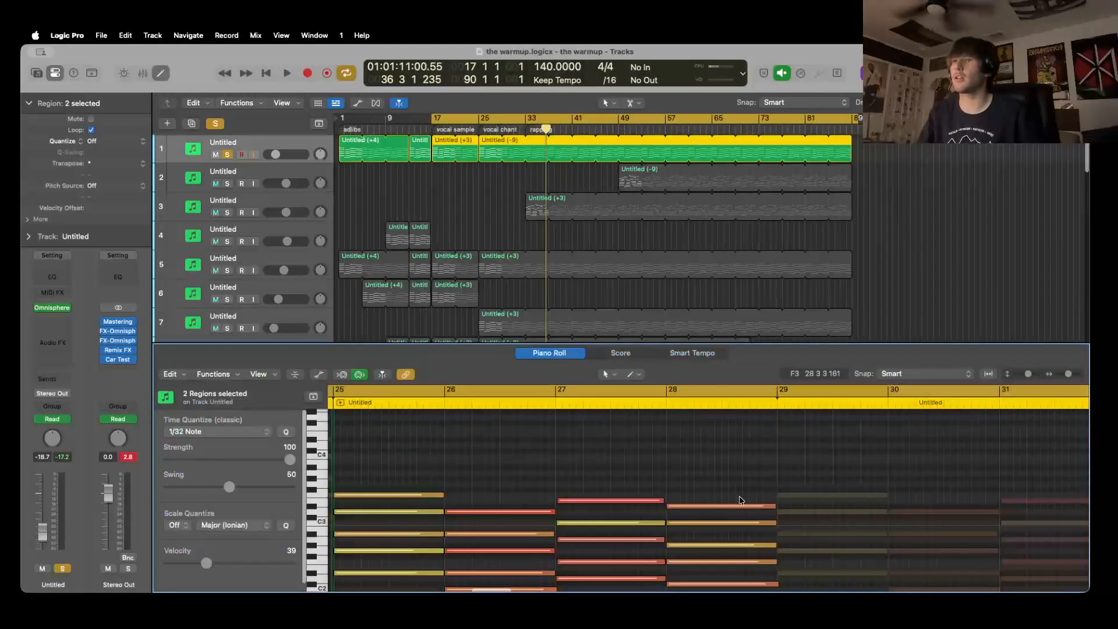
Examine track 1's chord notes in the Piano Roll while playing the soloed track from bar 17
{"action": "scroll", "coordinate": [741, 502], "scroll_direction": "down", "scroll_amount": 5}
{"action": "scroll", "coordinate": [743, 501], "scroll_direction": "up", "scroll_amount": 3}
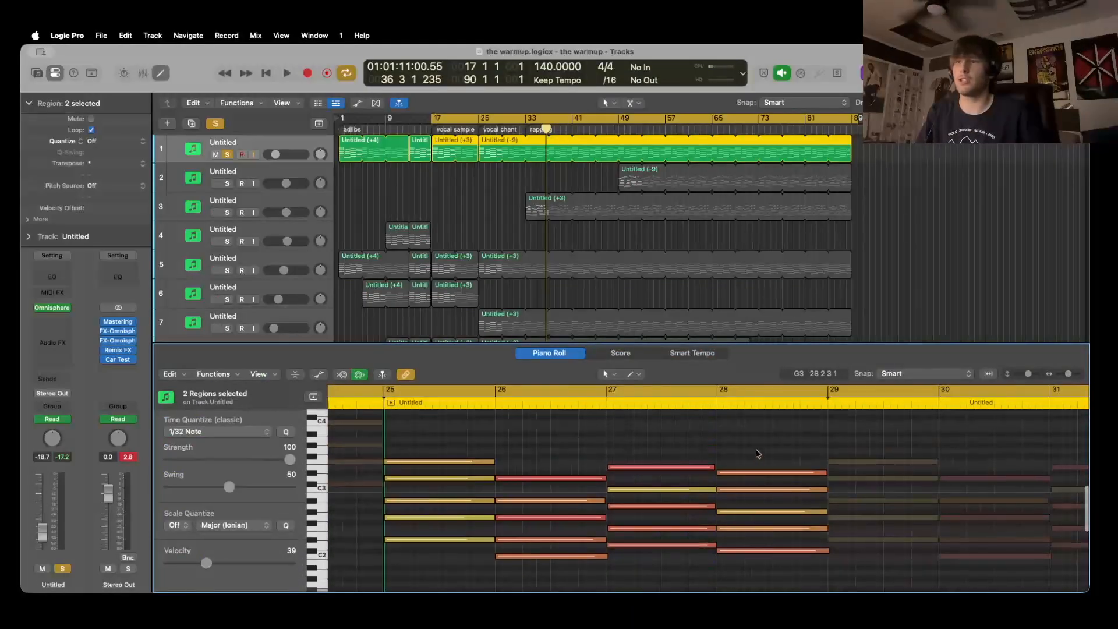
{"action": "key", "text": "space"}
{"action": "scroll", "coordinate": [621, 459], "scroll_direction": "up", "scroll_amount": 2}
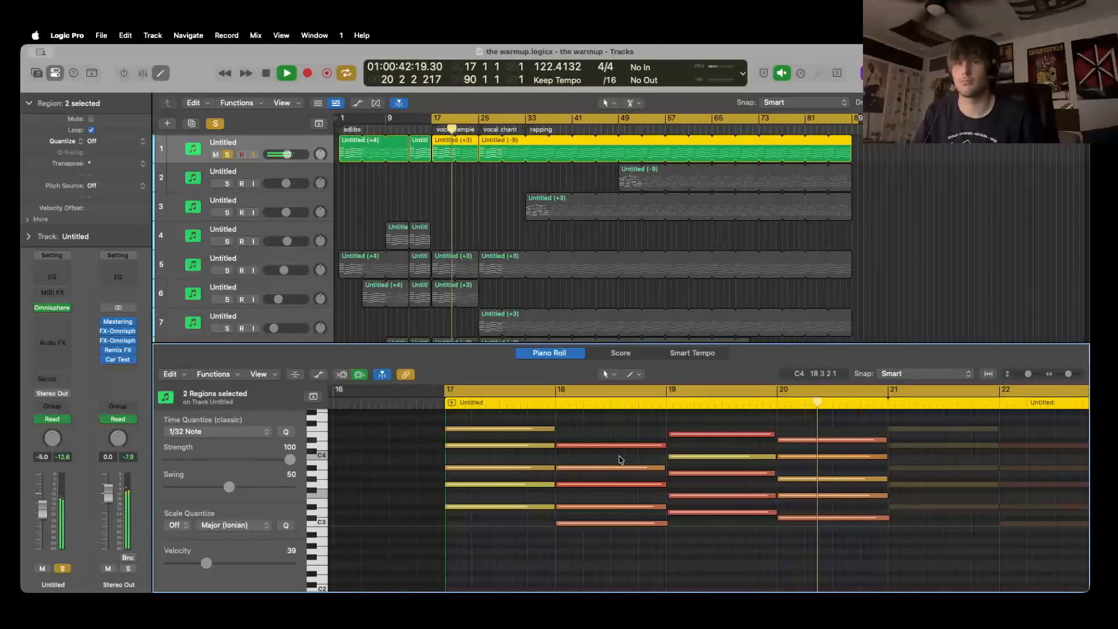
{"action": "key", "text": "space"}
Solo tracks 2 and 3 and play them from bar 49 while examining track 2's notes in the Piano Roll
{"action": "left_click", "coordinate": [439, 200]}
{"action": "left_click_drag", "start_coordinate": [432, 116], "coordinate": [619, 108]}
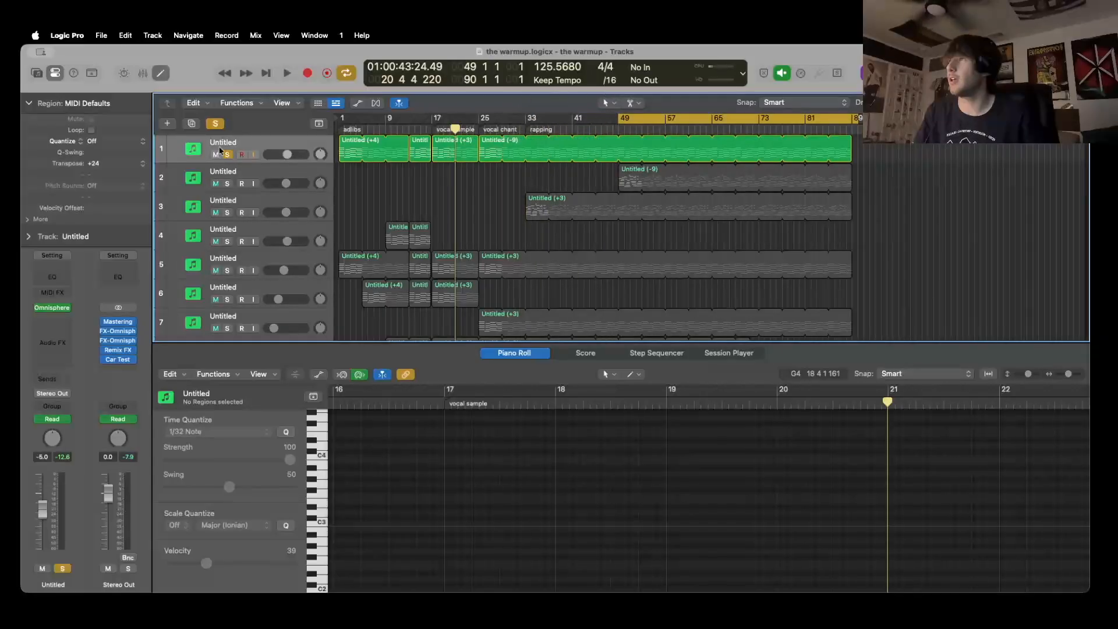
{"action": "left_click", "coordinate": [216, 124]}
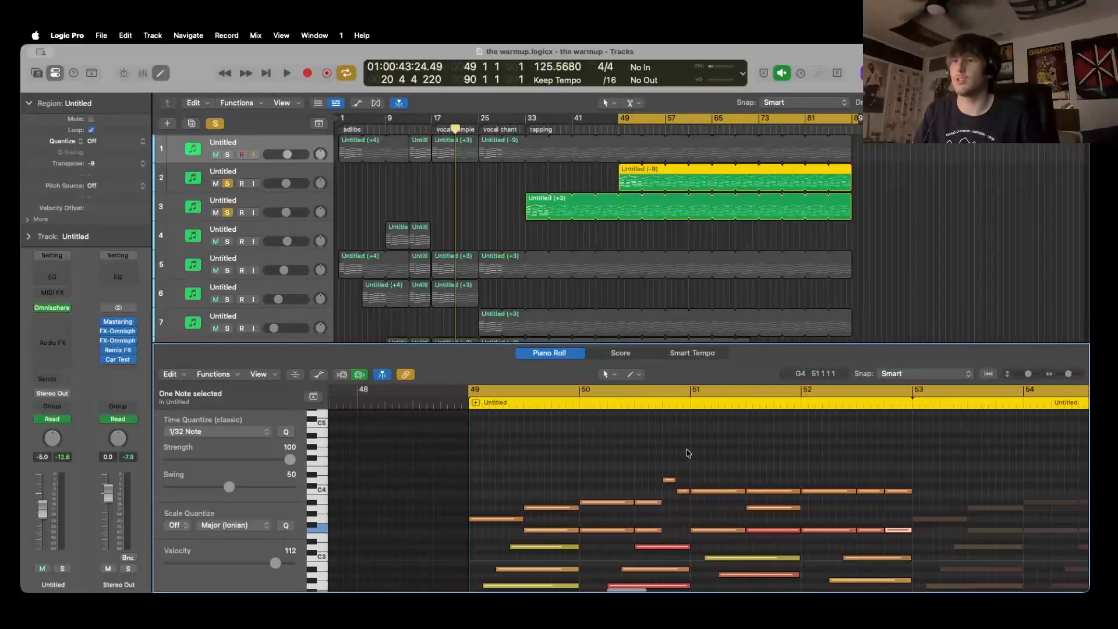
{"action": "scroll", "coordinate": [688, 453], "scroll_direction": "down", "scroll_amount": 5}
{"action": "scroll", "coordinate": [688, 453], "scroll_direction": "up", "scroll_amount": 3}
{"action": "scroll", "coordinate": [688, 453], "scroll_direction": "down", "scroll_amount": 2}
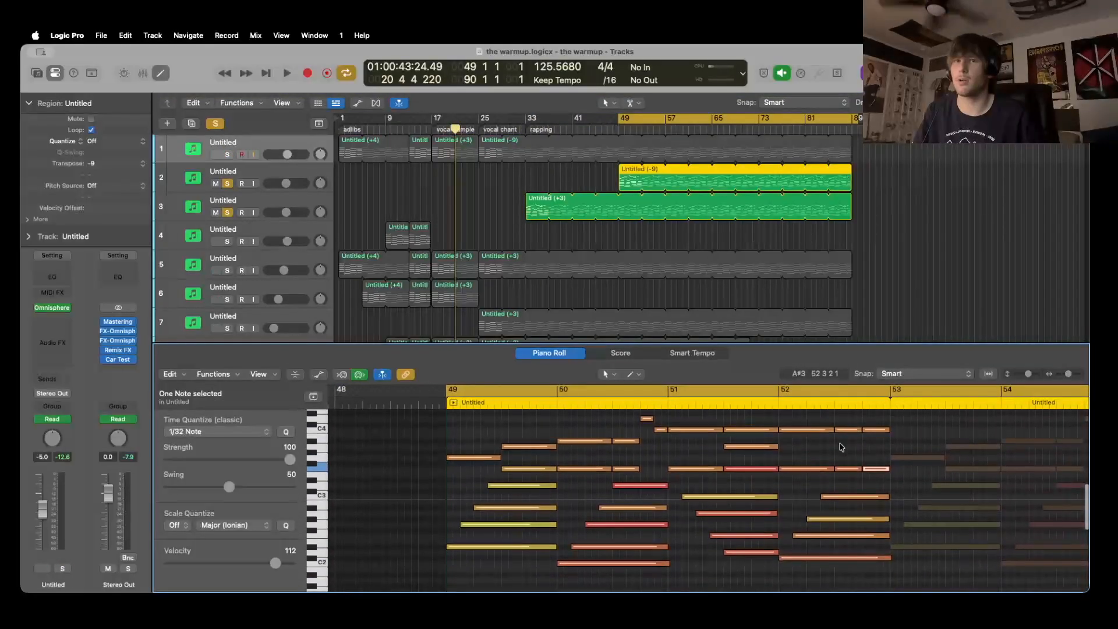
{"action": "left_click", "coordinate": [687, 453]}
{"action": "key", "text": "space"}
{"action": "scroll", "coordinate": [751, 457], "scroll_direction": "up", "scroll_amount": 2}
{"action": "scroll", "coordinate": [752, 457], "scroll_direction": "down", "scroll_amount": 2}
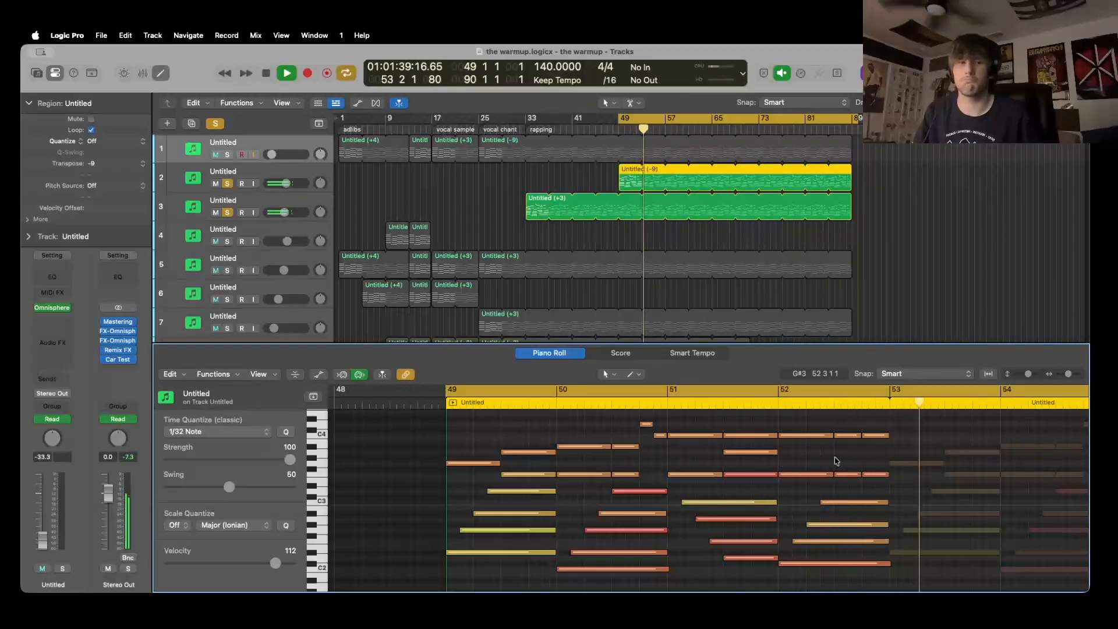
{"action": "key", "text": "space"}
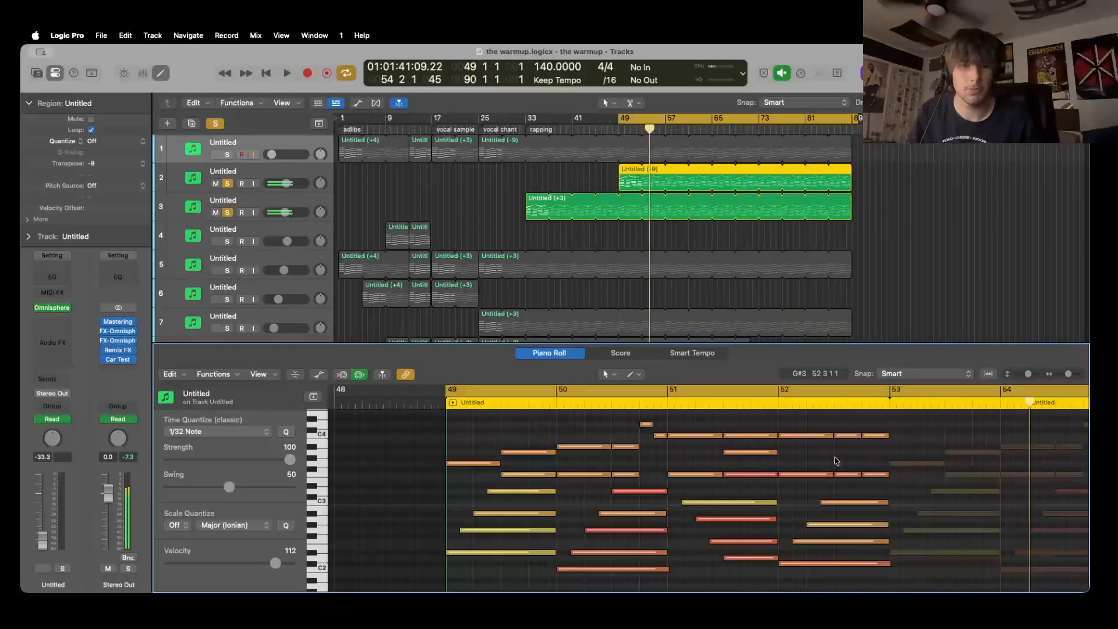
Examine layer A's Wave and Unison oscillator settings in the Omnisphere instrument
{"action": "left_click", "coordinate": [159, 72]}
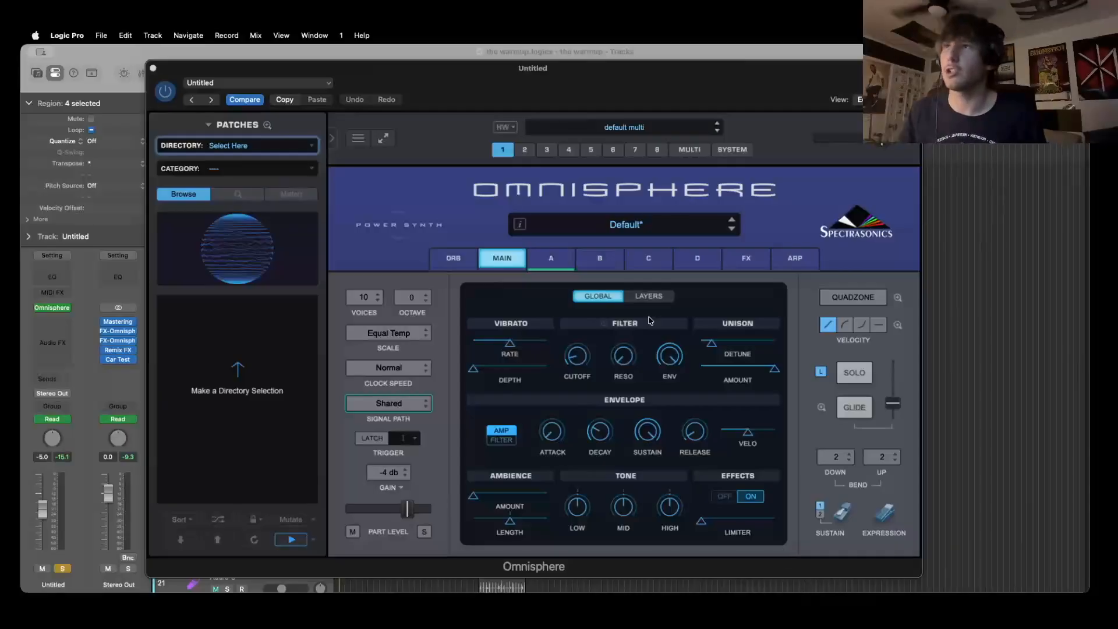
{"action": "left_click", "coordinate": [554, 258]}
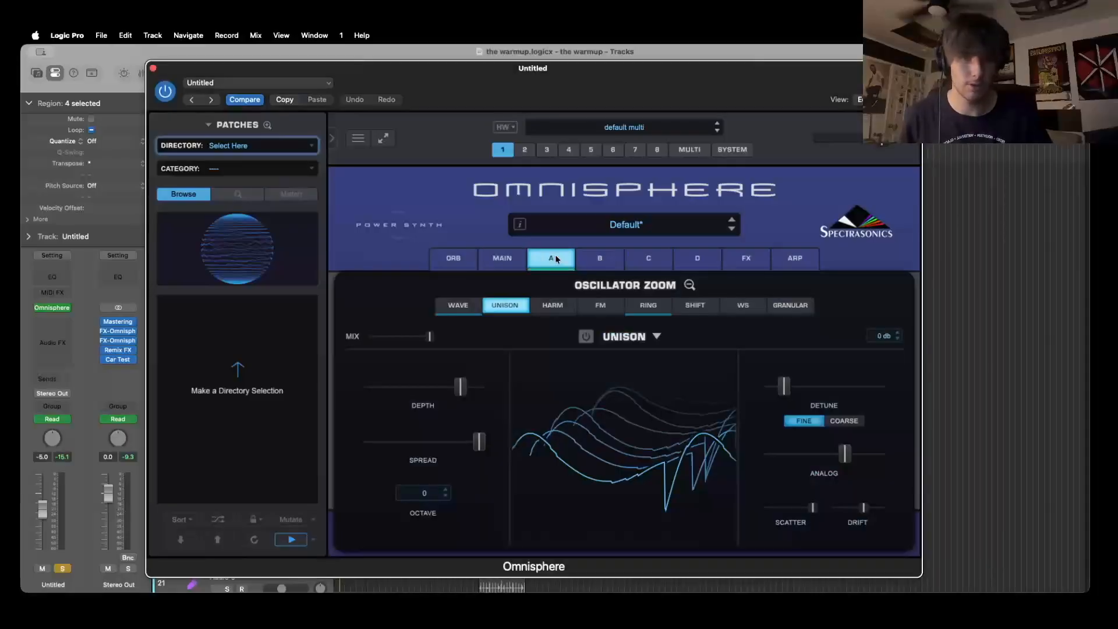
{"action": "left_click", "coordinate": [475, 310]}
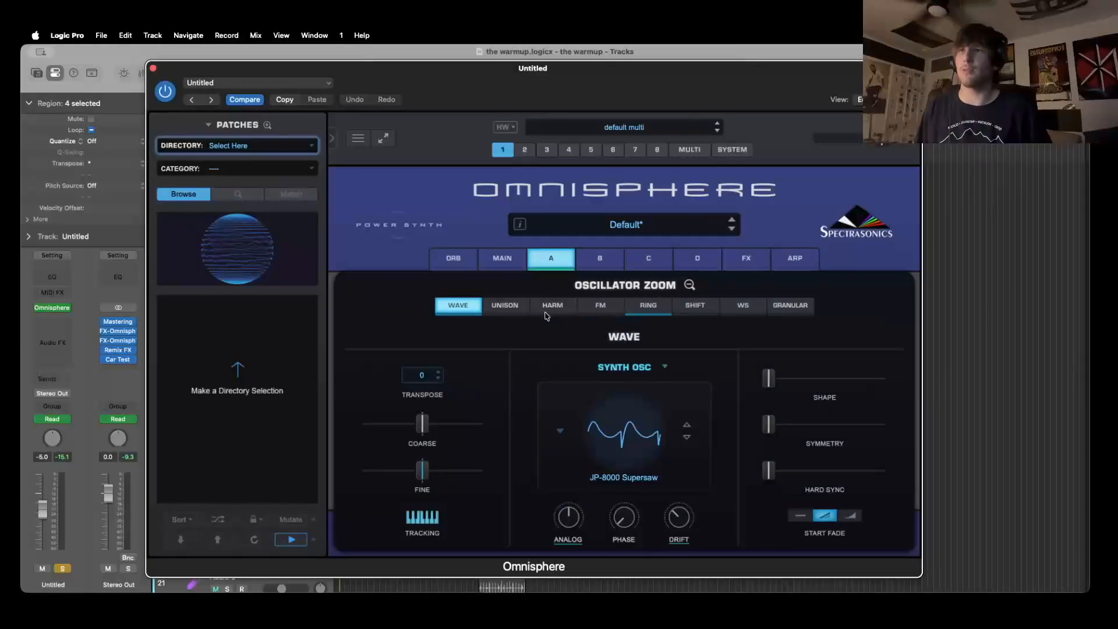
{"action": "left_click", "coordinate": [514, 308]}
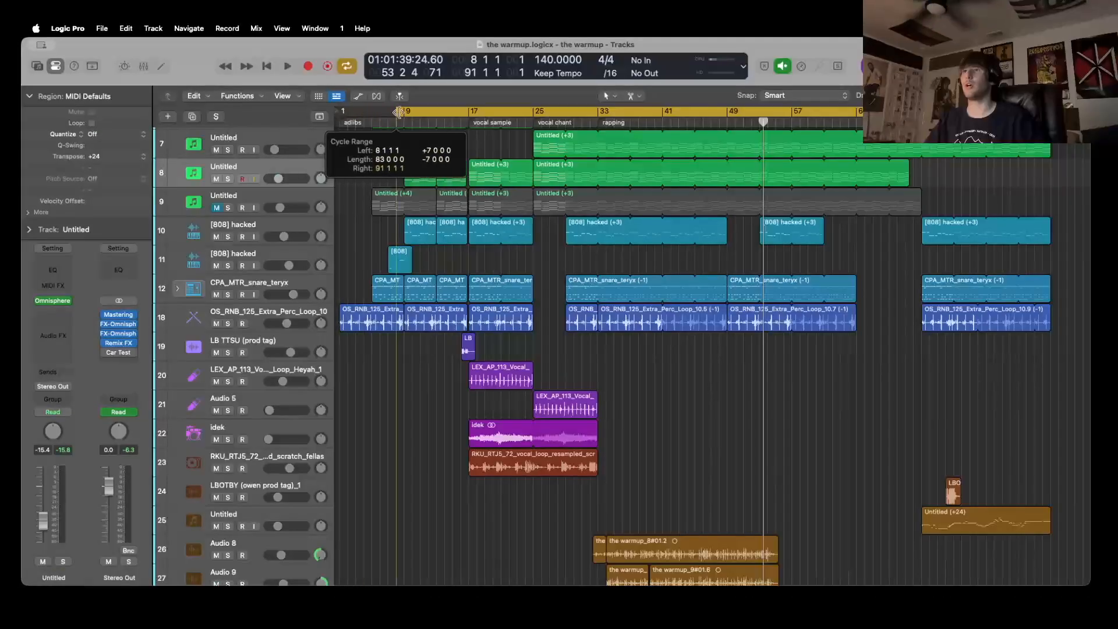
Move the cycle start to bar 7 and solo both [808] hacked tracks
{"action": "scroll", "coordinate": [641, 350], "scroll_direction": "down", "scroll_amount": 1}
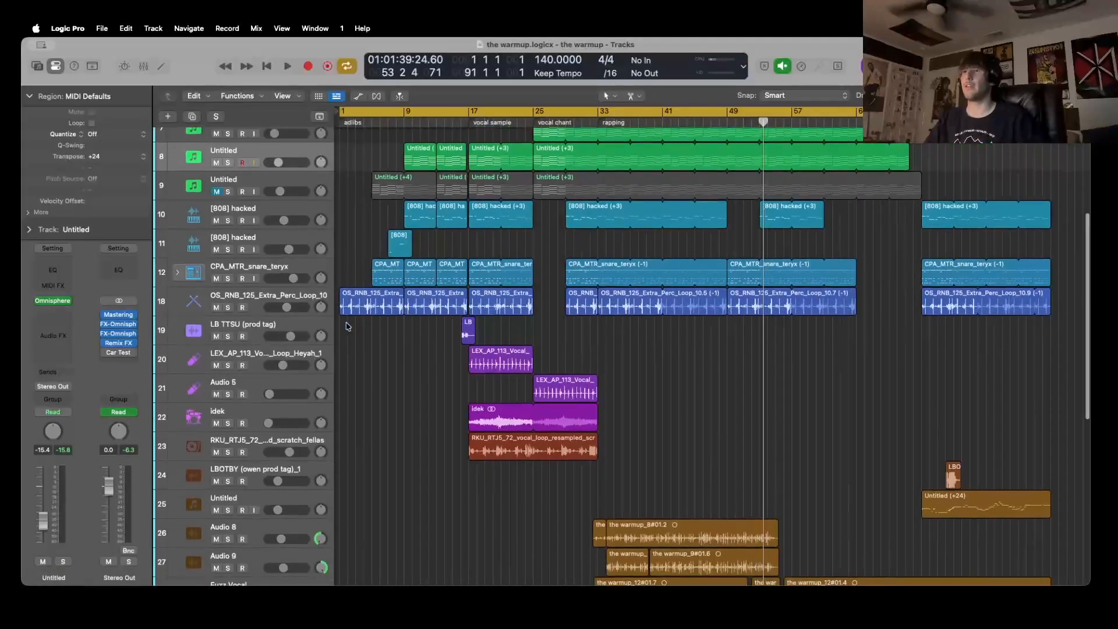
{"action": "left_click_drag", "start_coordinate": [335, 109], "coordinate": [371, 105]}
{"action": "left_click", "coordinate": [243, 209]}
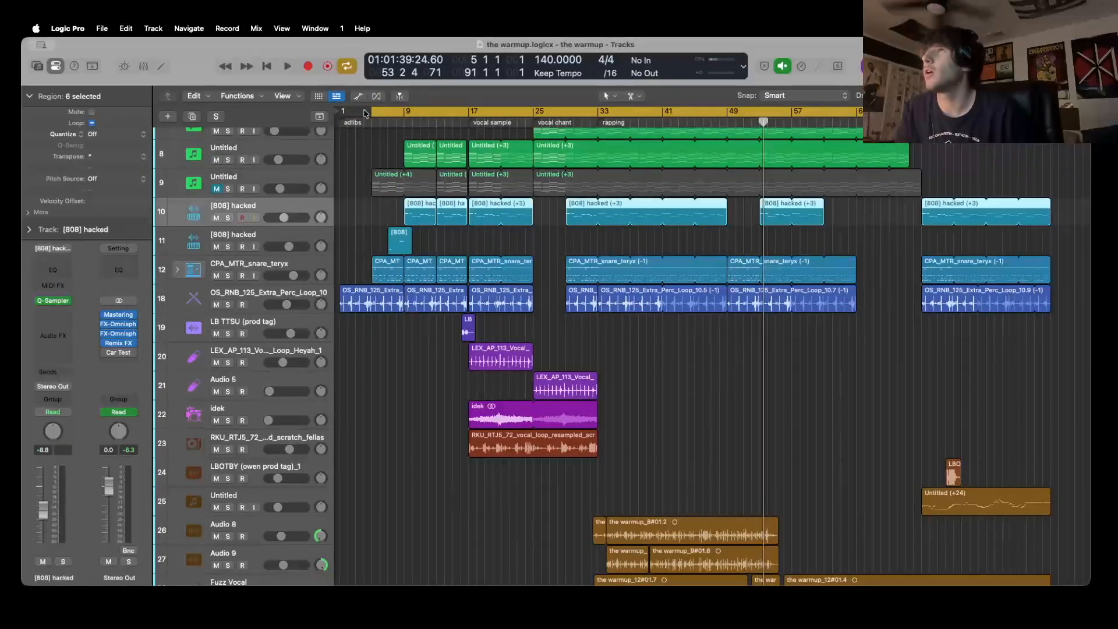
{"action": "left_click_drag", "start_coordinate": [371, 108], "coordinate": [386, 109]}
{"action": "left_click", "coordinate": [364, 240]}
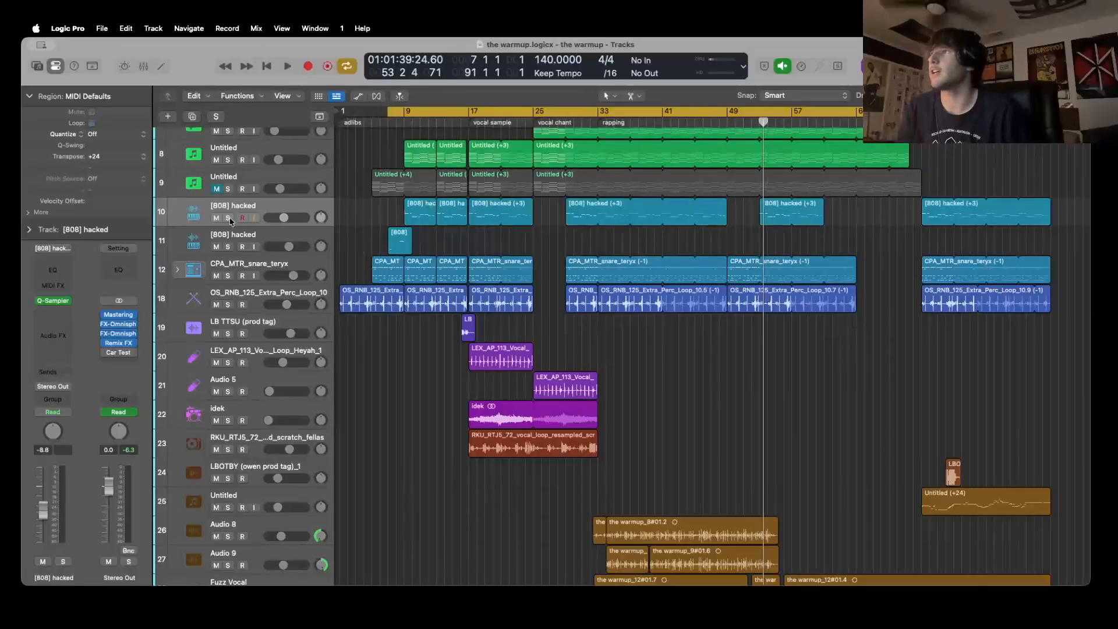
{"action": "left_click", "coordinate": [229, 219]}
{"action": "left_click", "coordinate": [400, 239]}
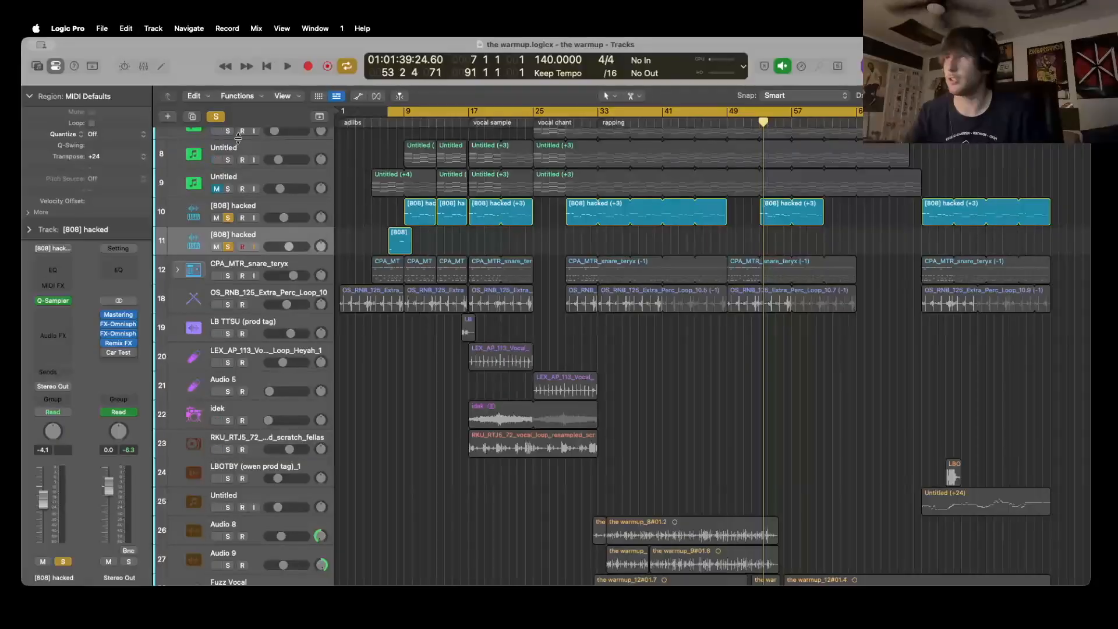
Open track 11's [808] hacked region in the Piano Roll and examine the pitch glide setting in its Quick Sampler
{"action": "double_click", "coordinate": [397, 242]}
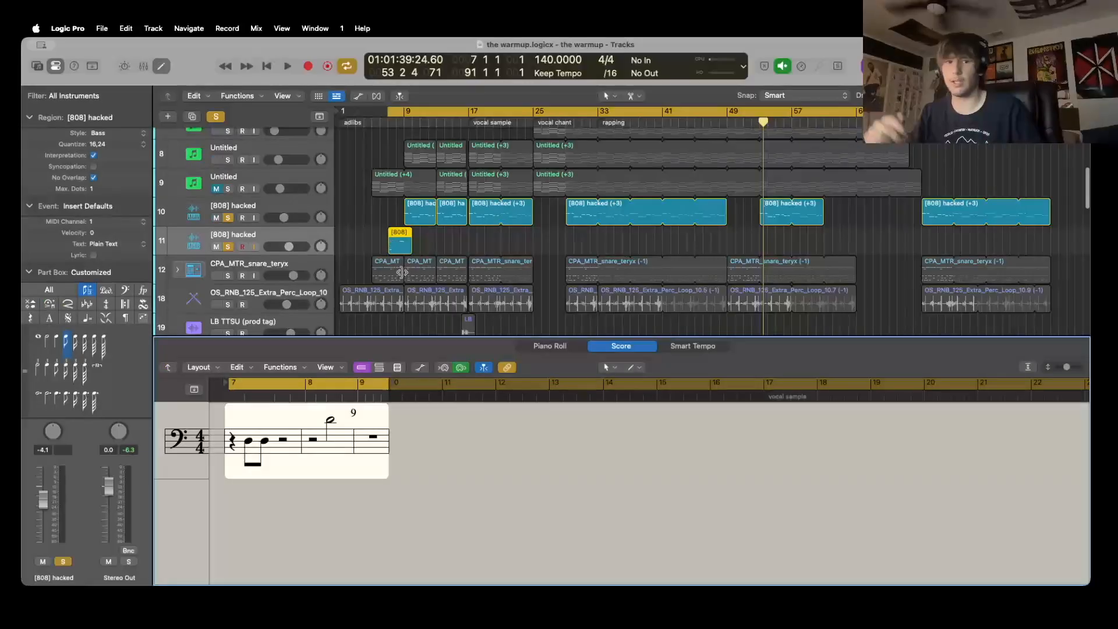
{"action": "key", "text": "p"}
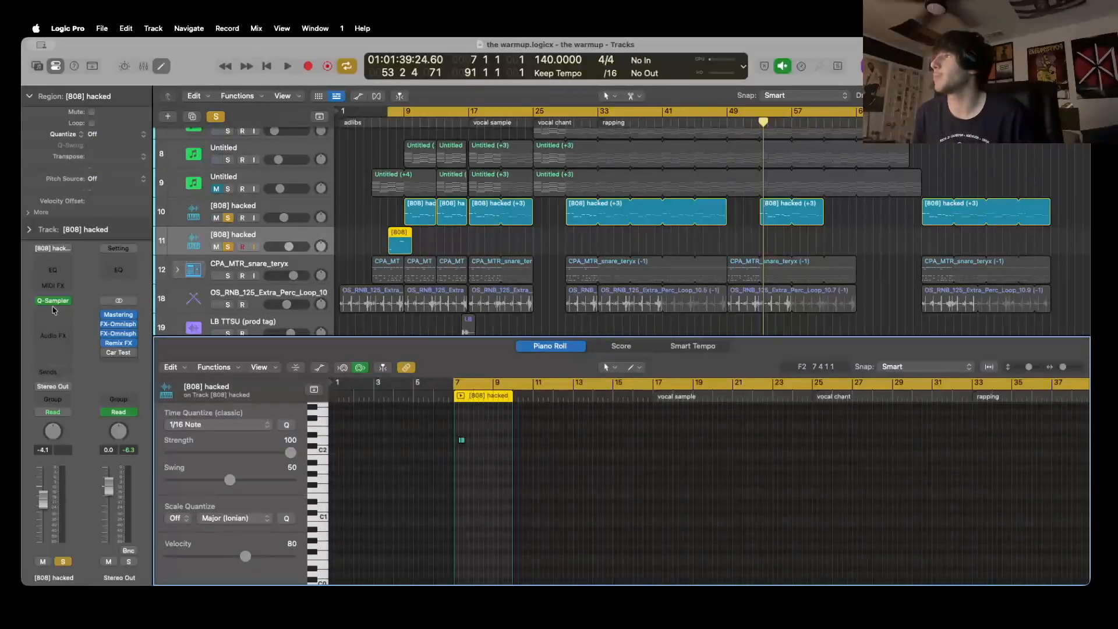
{"action": "left_click", "coordinate": [53, 301]}
{"action": "left_click_drag", "start_coordinate": [619, 192], "coordinate": [504, 115]}
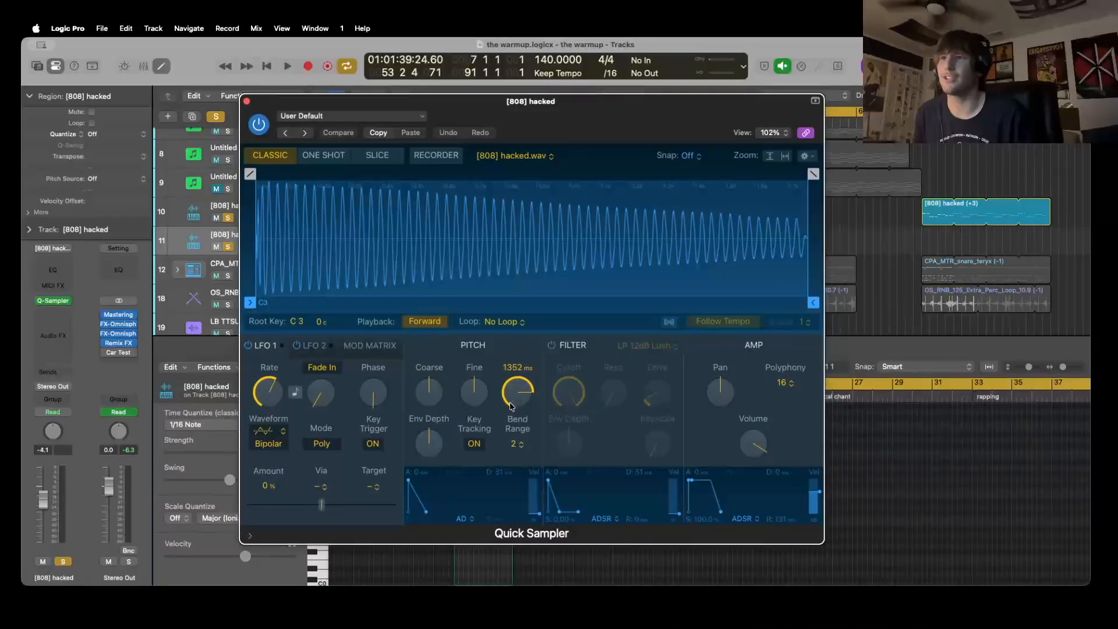
{"action": "left_click", "coordinate": [247, 102]}
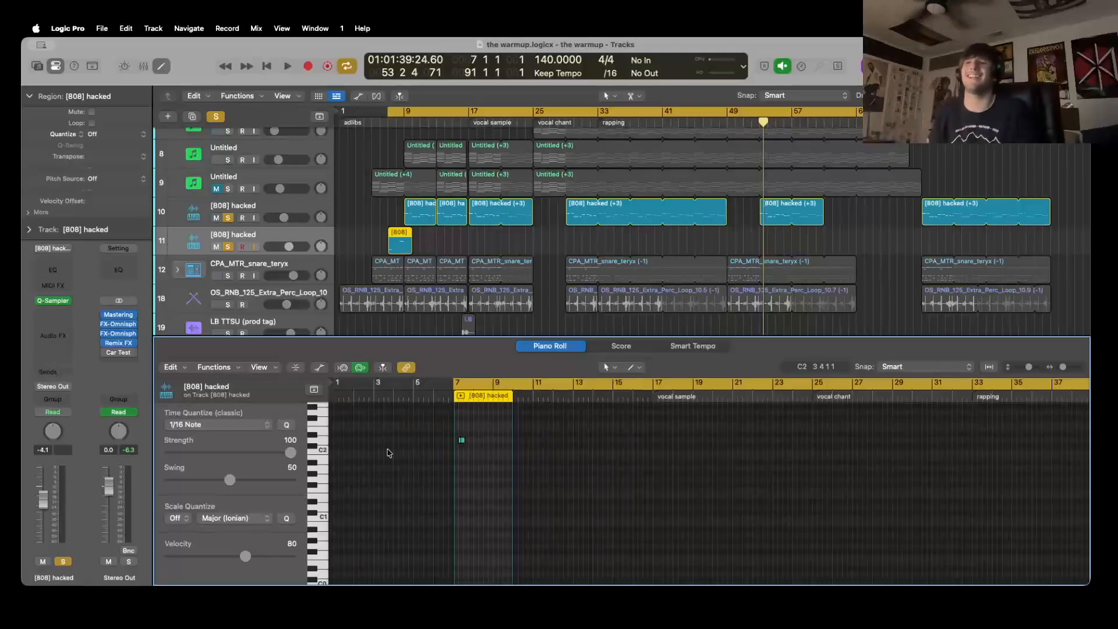
Examine the low and high notes of track 11's 808 region and play the soloed 808s from bar 7
{"action": "scroll", "coordinate": [499, 556], "scroll_direction": "up", "scroll_amount": 3}
{"action": "left_click_drag", "start_coordinate": [476, 514], "coordinate": [458, 506]}
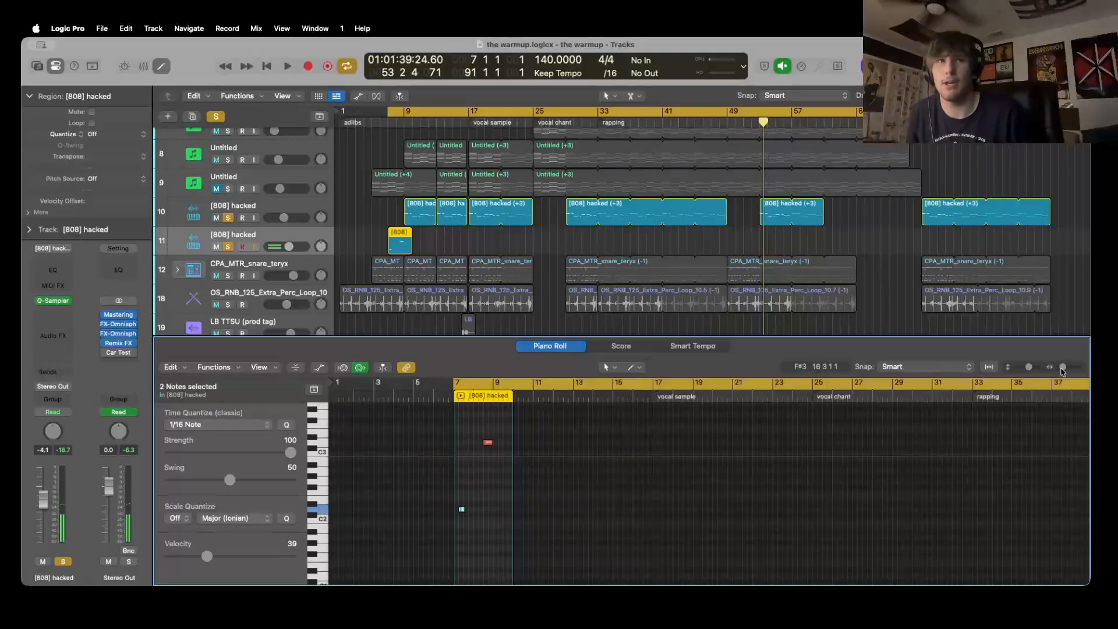
{"action": "left_click_drag", "start_coordinate": [1063, 367], "coordinate": [1069, 367]}
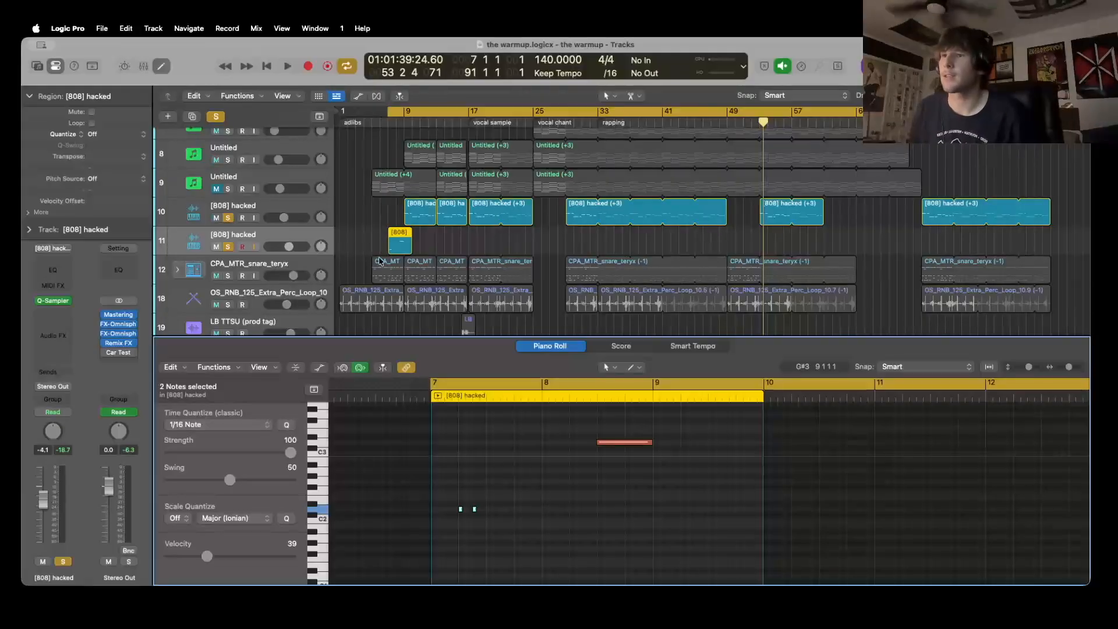
{"action": "key", "text": "shift+space"}
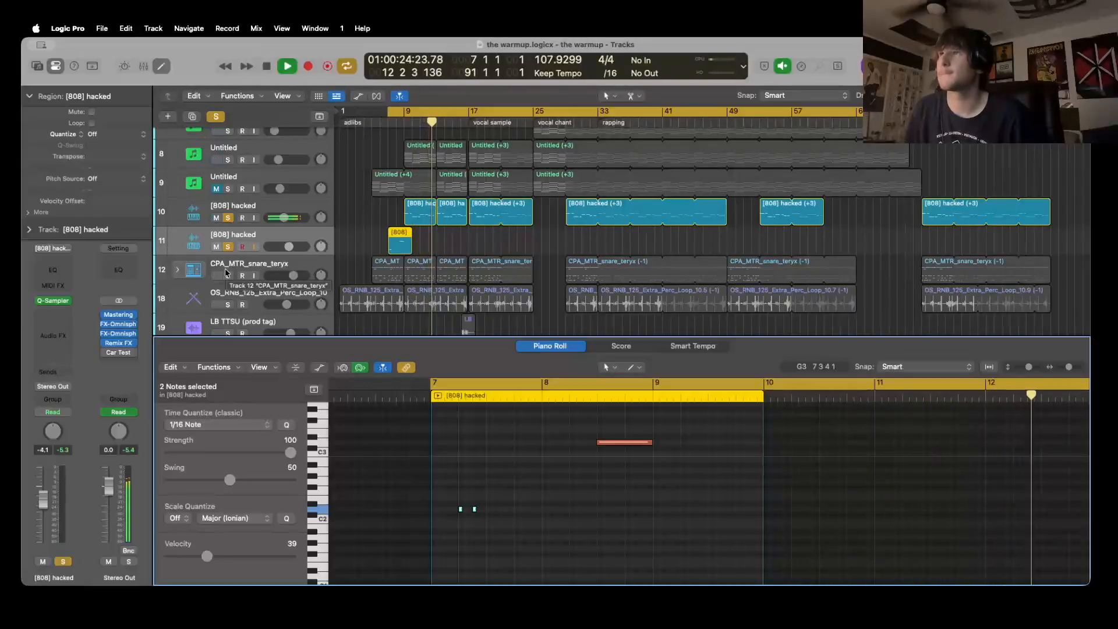
{"action": "key", "text": "space"}
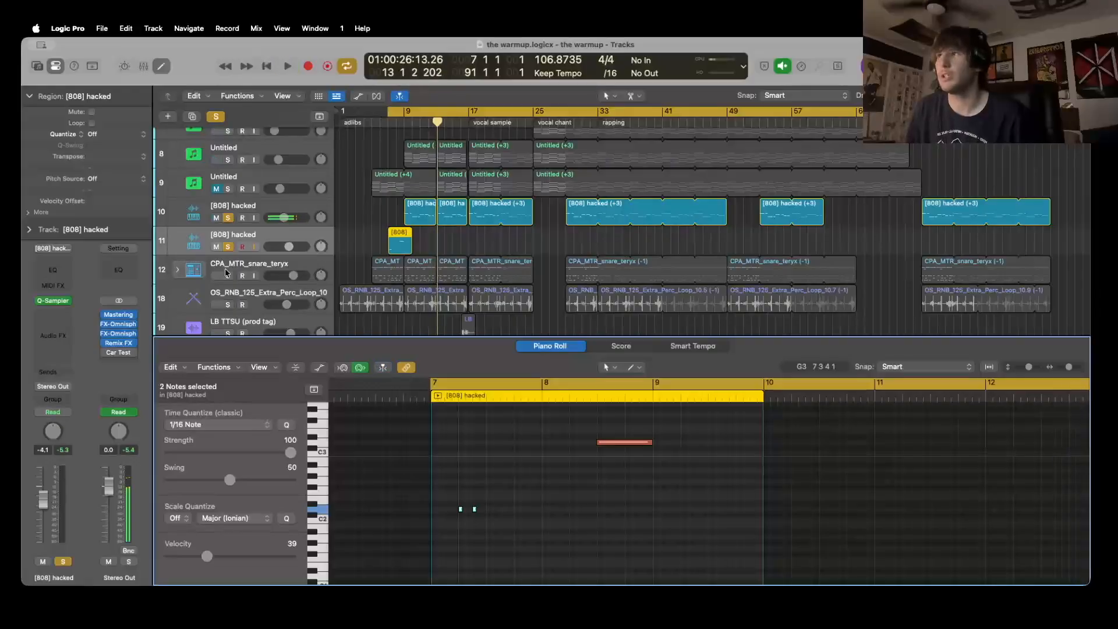
Replace the 808 solos with a solo on only the CPA_MTR_snare_teryx drum track and select that track
{"action": "left_click", "coordinate": [228, 276]}
{"action": "scroll", "coordinate": [229, 269], "scroll_direction": "down", "scroll_amount": 2}
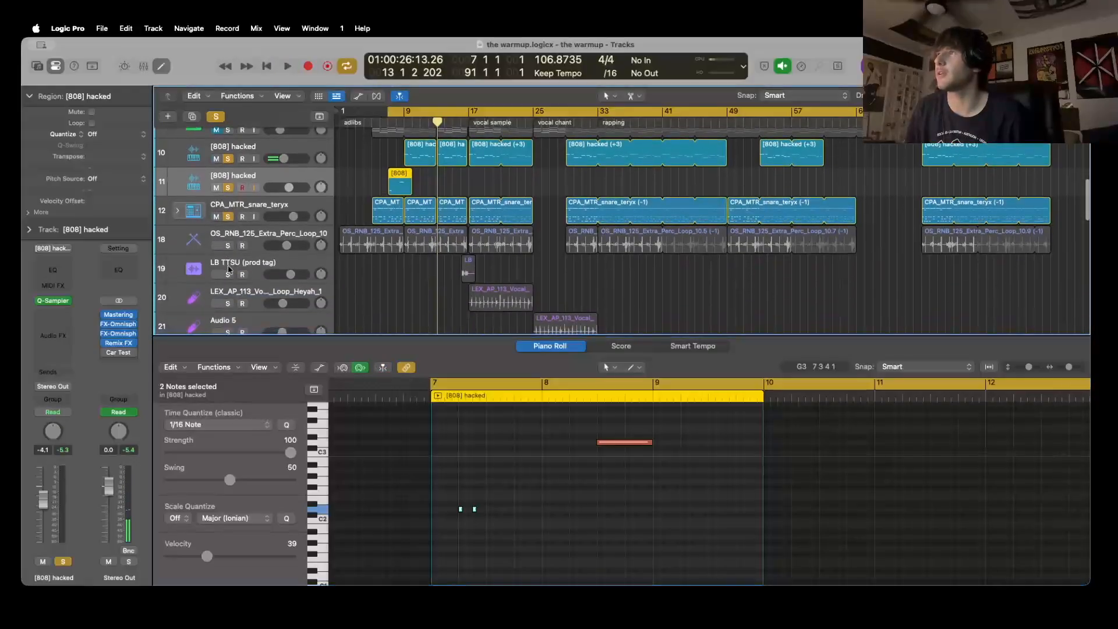
{"action": "left_click", "coordinate": [228, 246]}
{"action": "scroll", "coordinate": [227, 250], "scroll_direction": "up", "scroll_amount": 1}
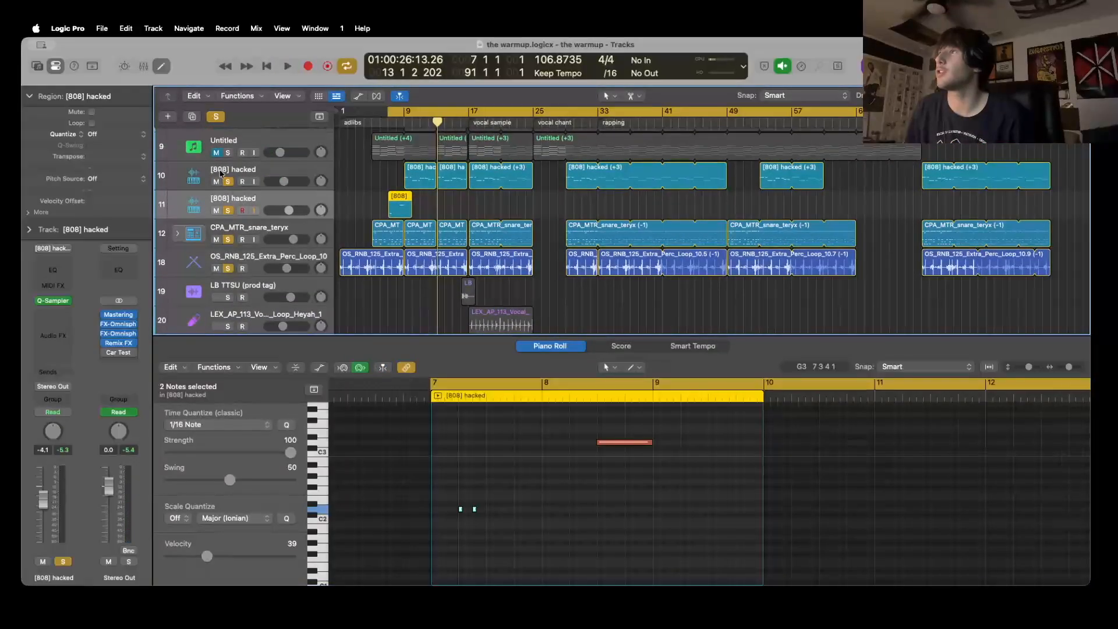
{"action": "left_click", "coordinate": [227, 181]}
{"action": "left_click", "coordinate": [229, 269]}
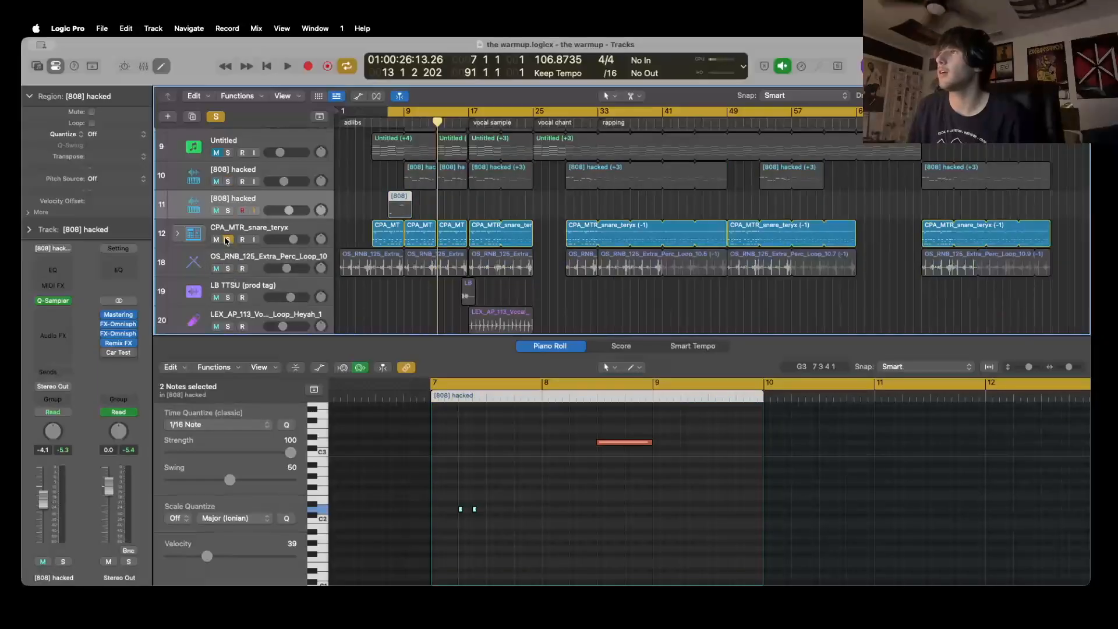
{"action": "left_click", "coordinate": [223, 231]}
Expand the drum track stack and play the soloed drums from bar 7
{"action": "left_click", "coordinate": [178, 234]}
{"action": "scroll", "coordinate": [268, 259], "scroll_direction": "down", "scroll_amount": 3}
{"action": "key", "text": "space"}
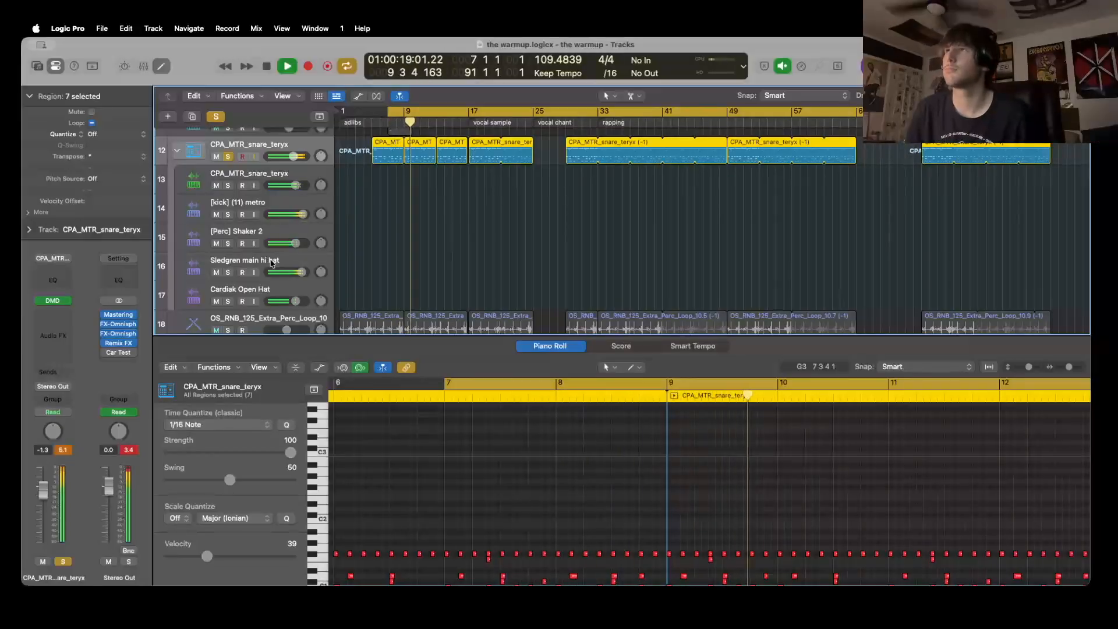
{"action": "key", "text": "space"}
Move the cycle start to bar 29 and play the soloed drums while reviewing the stack's individual tracks
{"action": "left_click_drag", "start_coordinate": [385, 121], "coordinate": [564, 190]}
{"action": "key", "text": "space"}
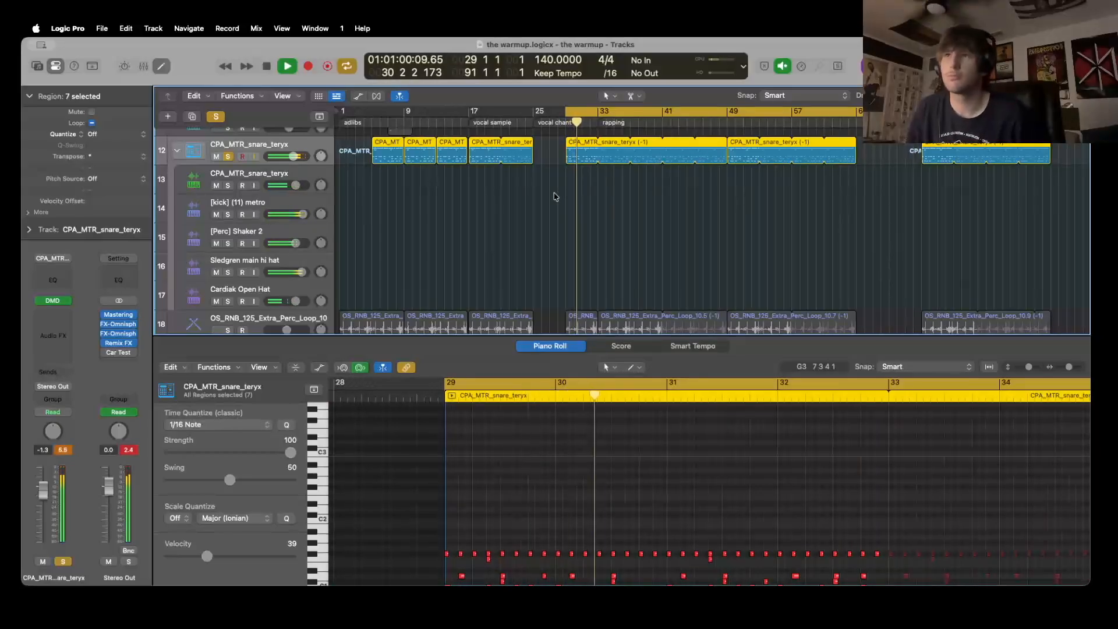
{"action": "scroll", "coordinate": [555, 196], "scroll_direction": "down", "scroll_amount": 1}
{"action": "scroll", "coordinate": [555, 197], "scroll_direction": "down", "scroll_amount": 3}
{"action": "scroll", "coordinate": [555, 196], "scroll_direction": "up", "scroll_amount": 3}
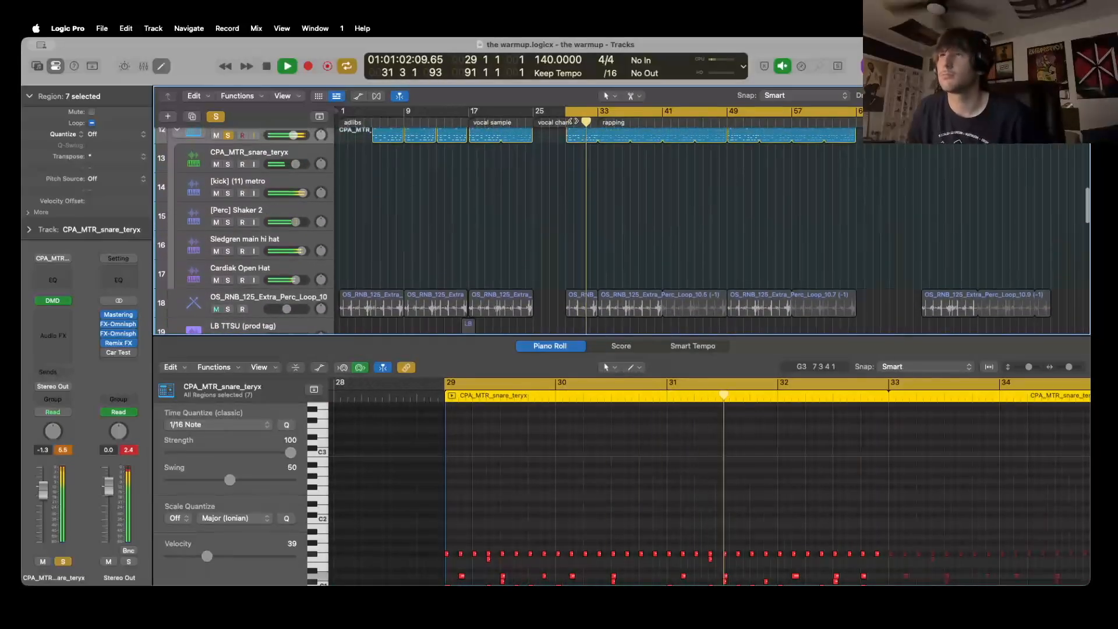
{"action": "key", "text": "space"}
Move the cycle start to bar 5, collapse the drum stack and add a solo on the track 18 percussion loop
{"action": "left_click_drag", "start_coordinate": [568, 110], "coordinate": [373, 120]}
{"action": "scroll", "coordinate": [377, 198], "scroll_direction": "up", "scroll_amount": 4}
{"action": "scroll", "coordinate": [379, 209], "scroll_direction": "down", "scroll_amount": 3}
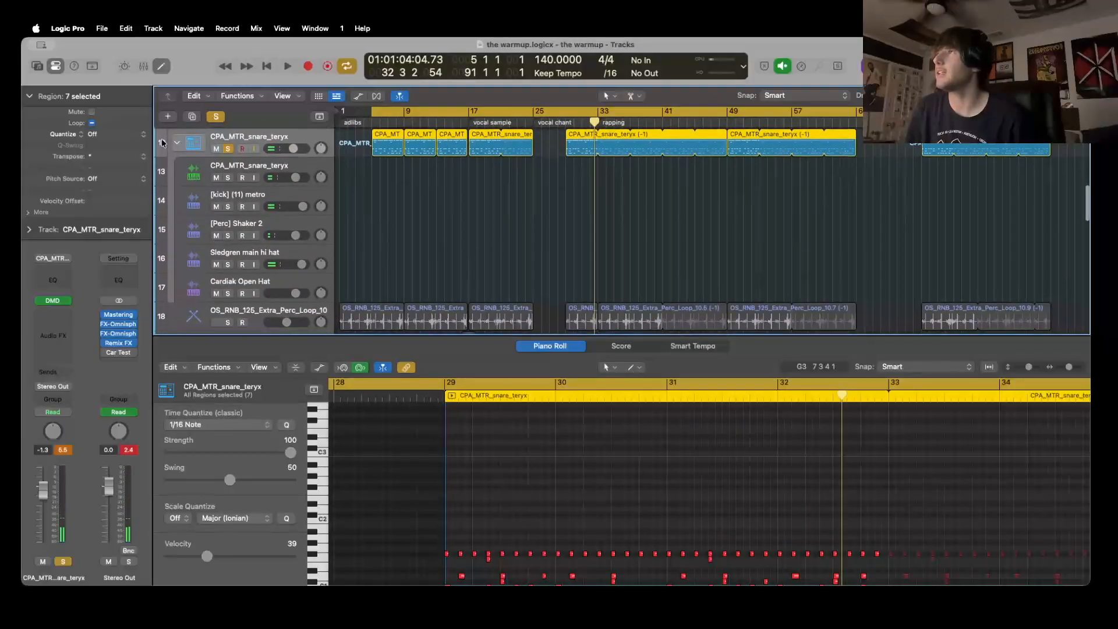
{"action": "left_click", "coordinate": [177, 143]}
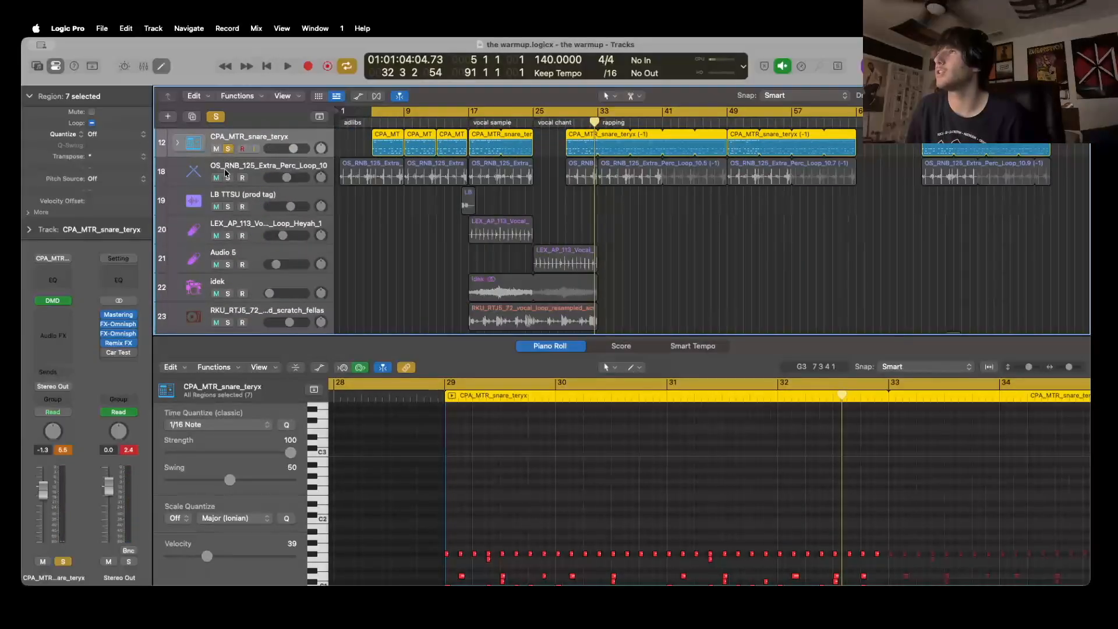
{"action": "left_click", "coordinate": [228, 177]}
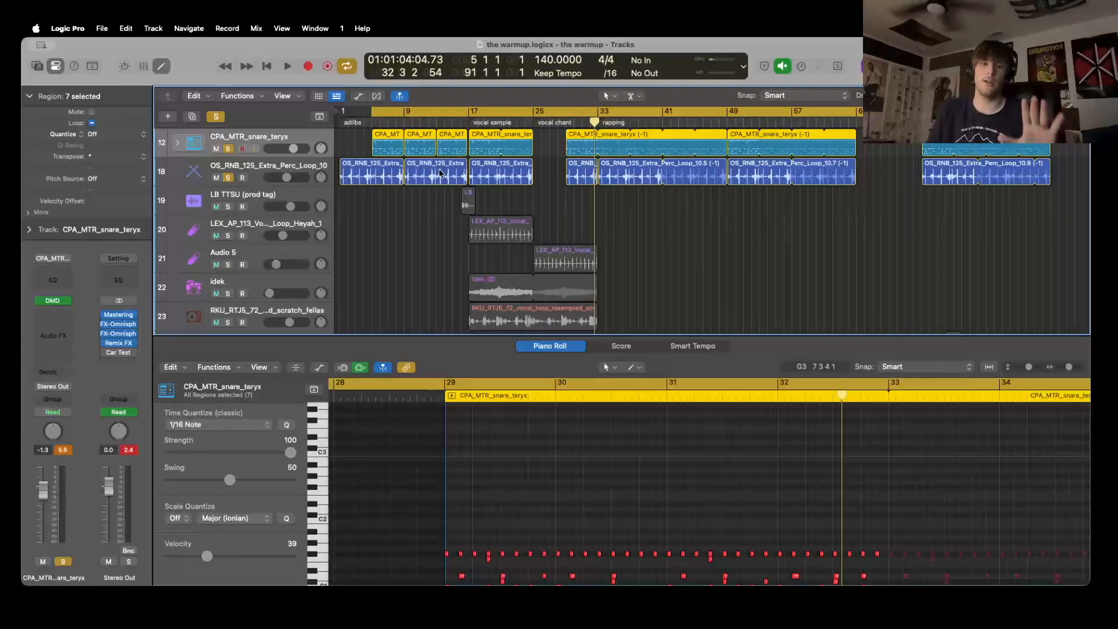
Play the drums and percussion loop from bar 5 and close the Piano Roll editor
{"action": "key", "text": "space"}
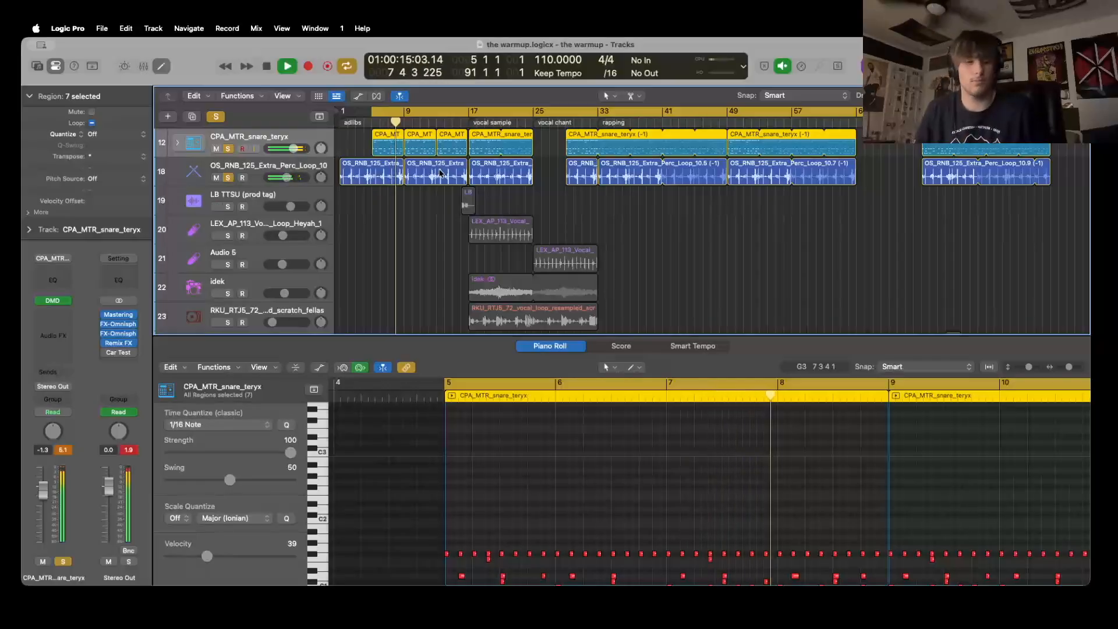
{"action": "left_click", "coordinate": [161, 64]}
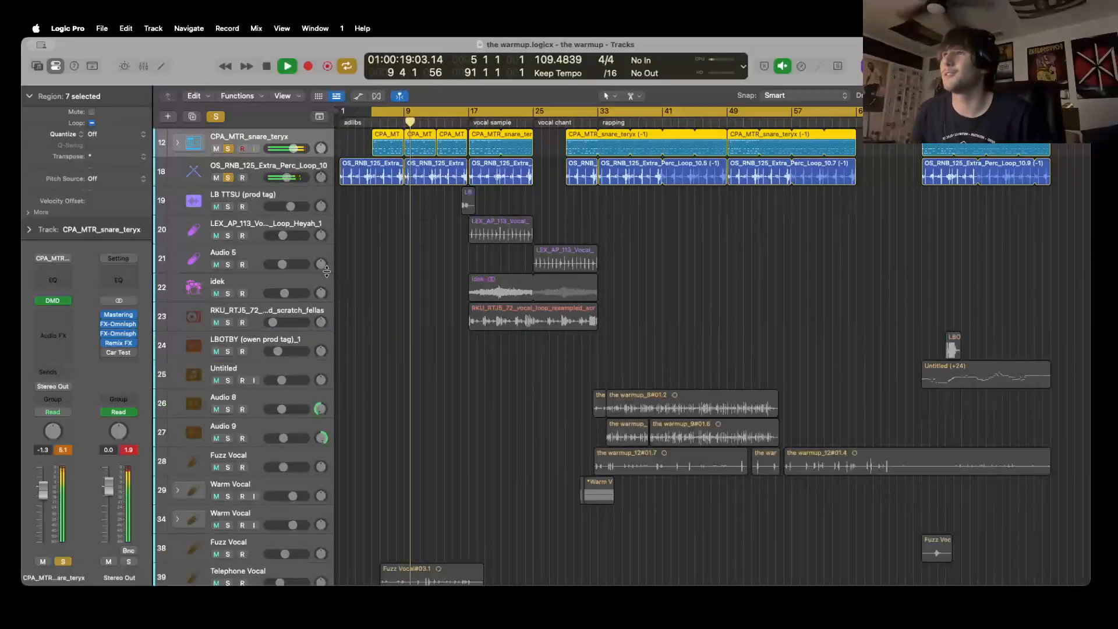
{"action": "scroll", "coordinate": [333, 271], "scroll_direction": "up", "scroll_amount": 3}
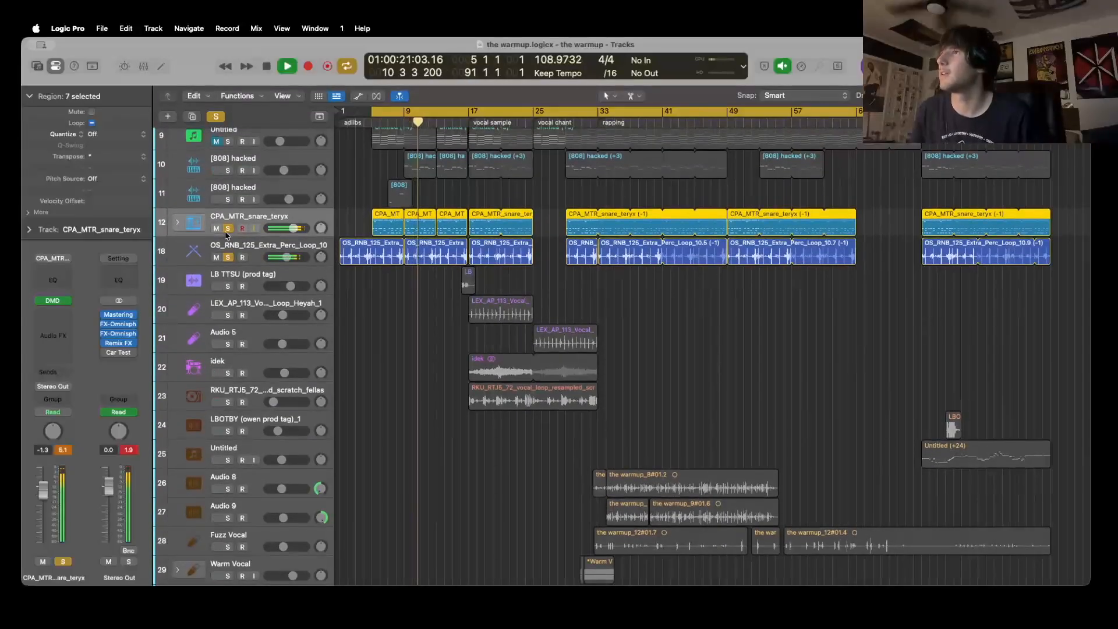
{"action": "key", "text": "space"}
Move the cycle start to bar 13, clear all track solos and play the full beat through the vocal sections
{"action": "left_click_drag", "start_coordinate": [371, 107], "coordinate": [436, 110]}
{"action": "left_click", "coordinate": [226, 287]}
{"action": "scroll", "coordinate": [232, 150], "scroll_direction": "up", "scroll_amount": 5}
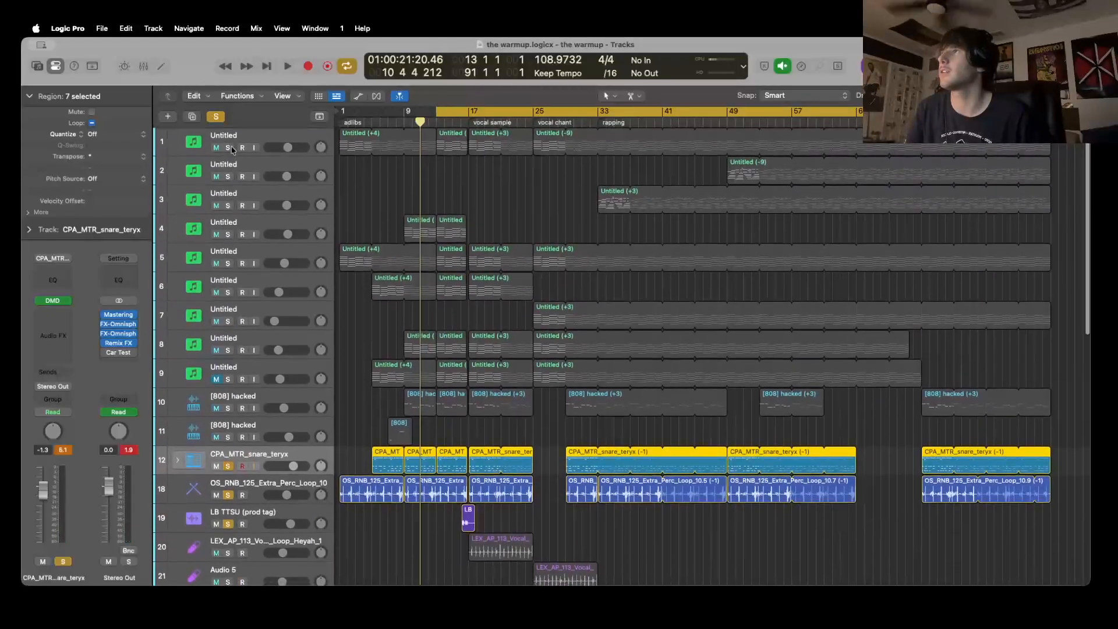
{"action": "left_click", "coordinate": [215, 116]}
{"action": "key", "text": "space"}
{"action": "left_click", "coordinate": [545, 468]}
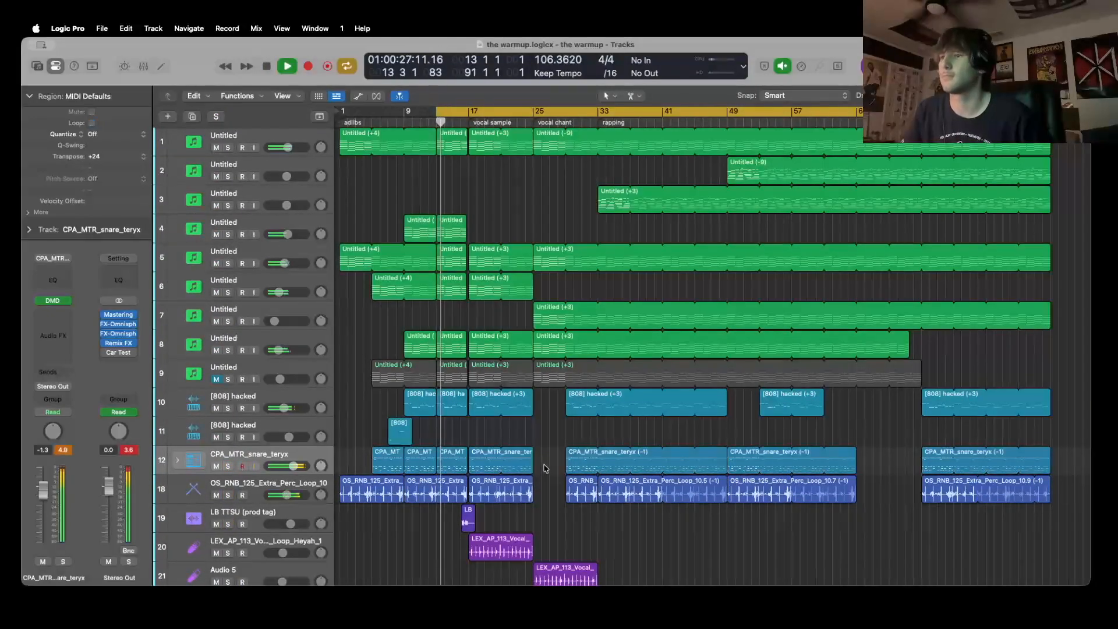
{"action": "scroll", "coordinate": [545, 468], "scroll_direction": "down", "scroll_amount": 2}
{"action": "scroll", "coordinate": [546, 468], "scroll_direction": "down", "scroll_amount": 4}
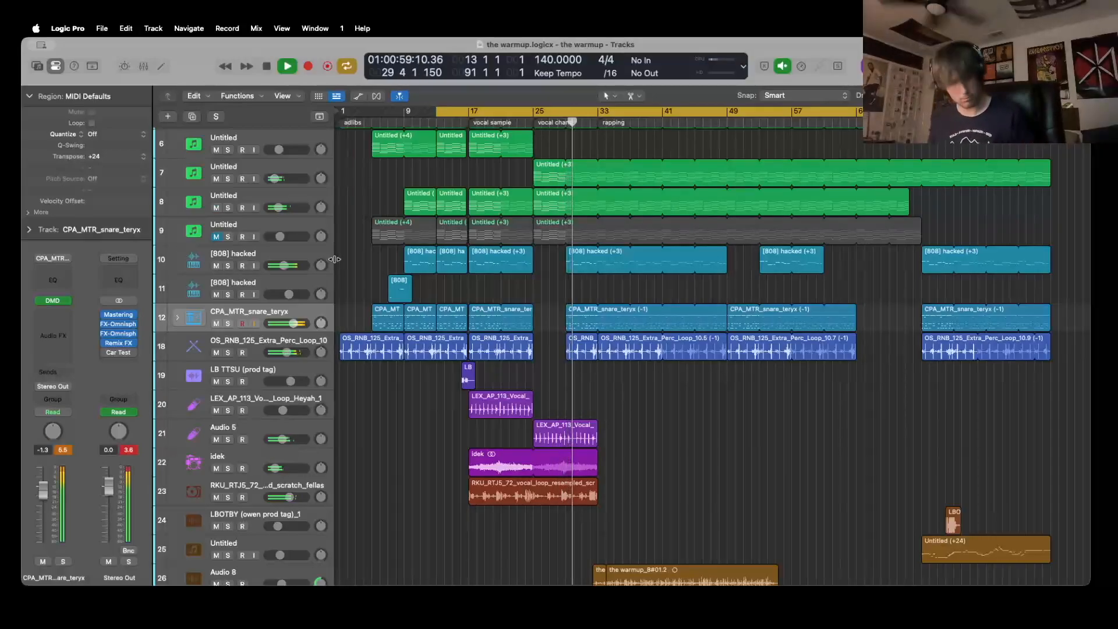
Move the cycle start to bar 17 and play the idek track soloed
{"action": "left_click_drag", "start_coordinate": [438, 111], "coordinate": [470, 111]}
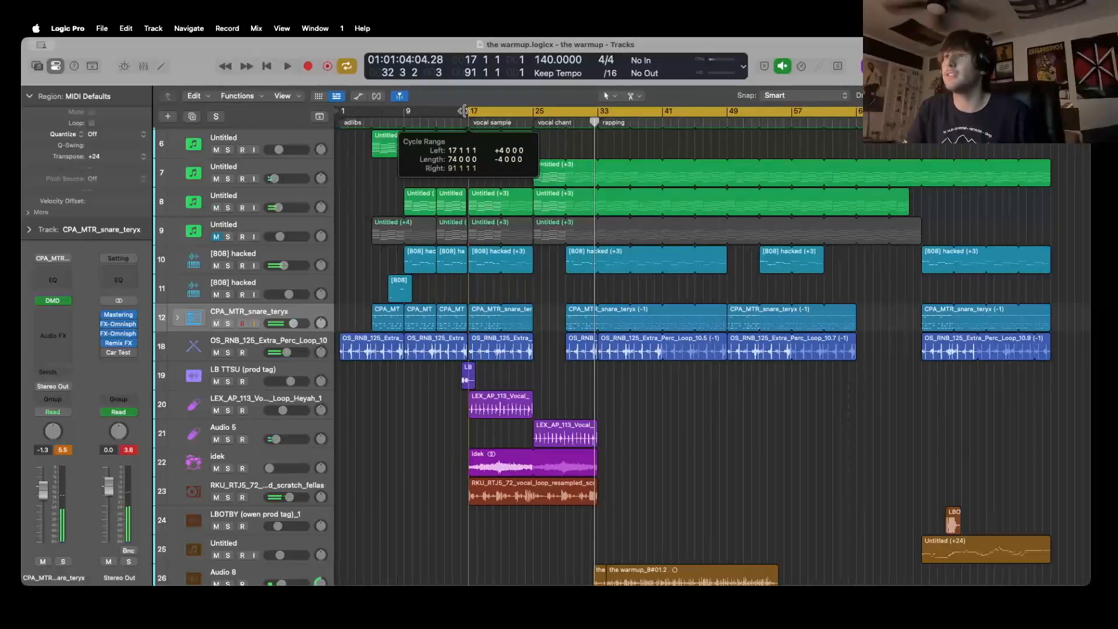
{"action": "scroll", "coordinate": [410, 458], "scroll_direction": "down", "scroll_amount": 5}
{"action": "key", "text": "ctrl+s"}
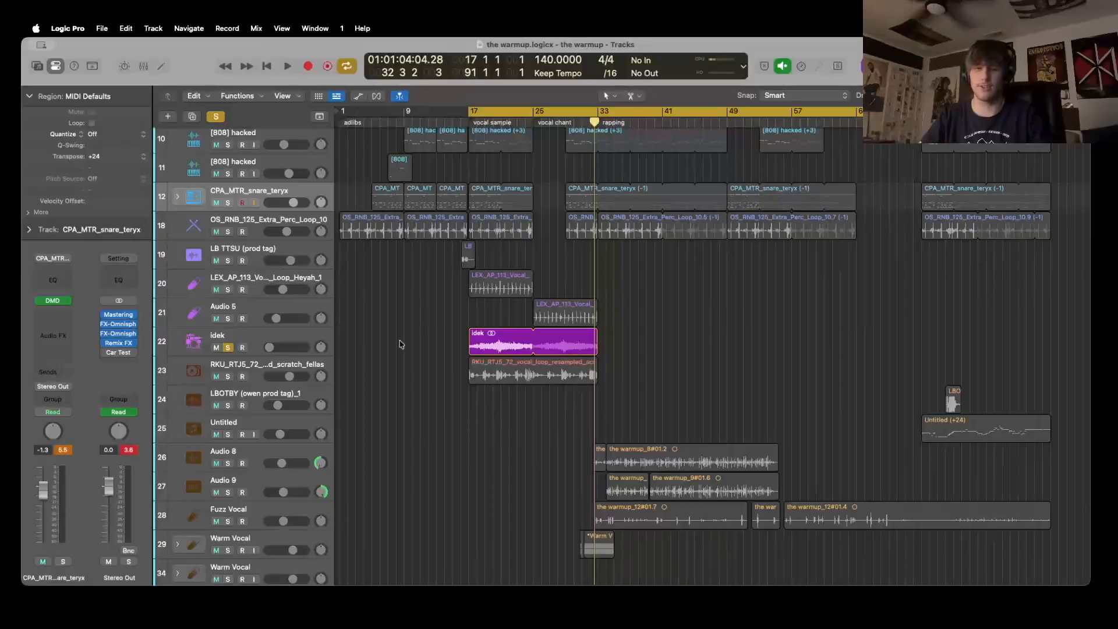
{"action": "key", "text": "space"}
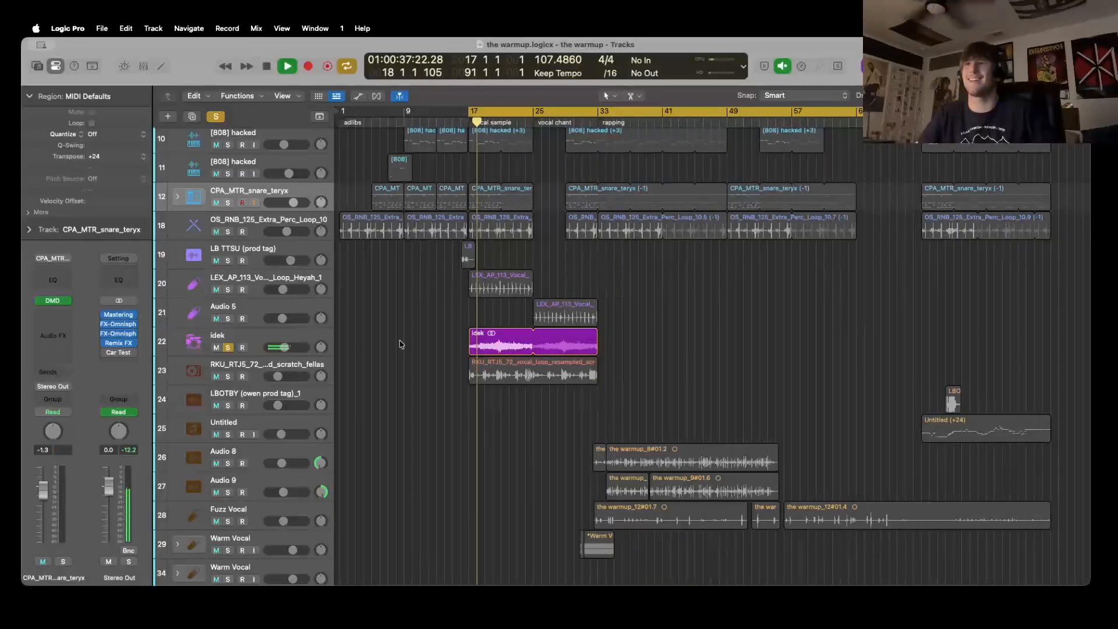
Add solos on vocal tracks 20, 21 and 23 and listen to them together with idek
{"action": "left_click", "coordinate": [228, 289]}
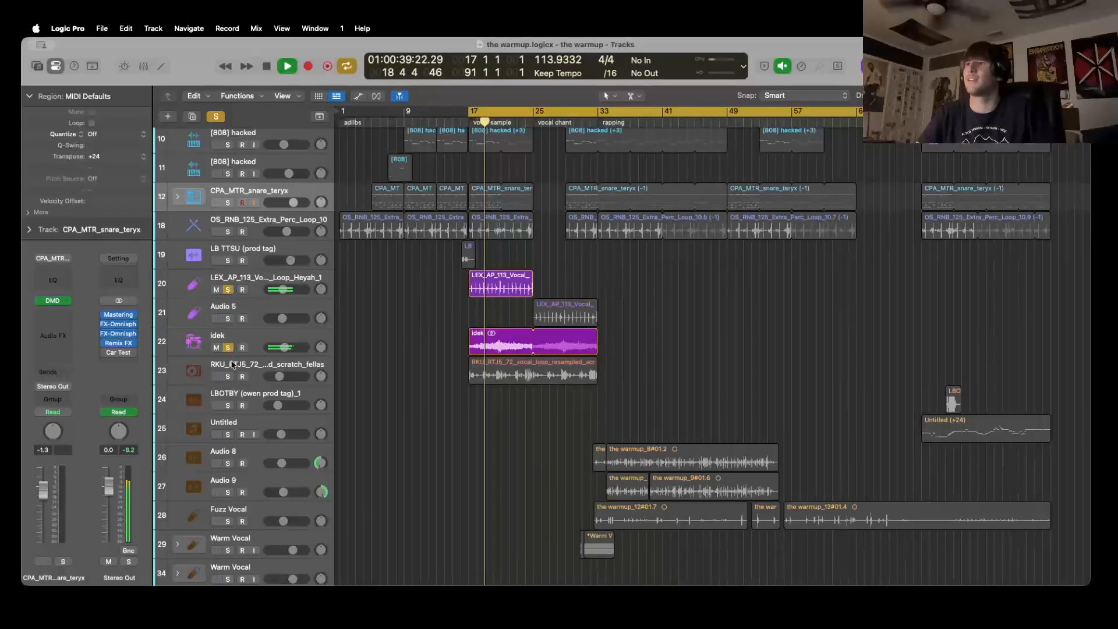
{"action": "left_click", "coordinate": [227, 318]}
{"action": "left_click", "coordinate": [229, 377]}
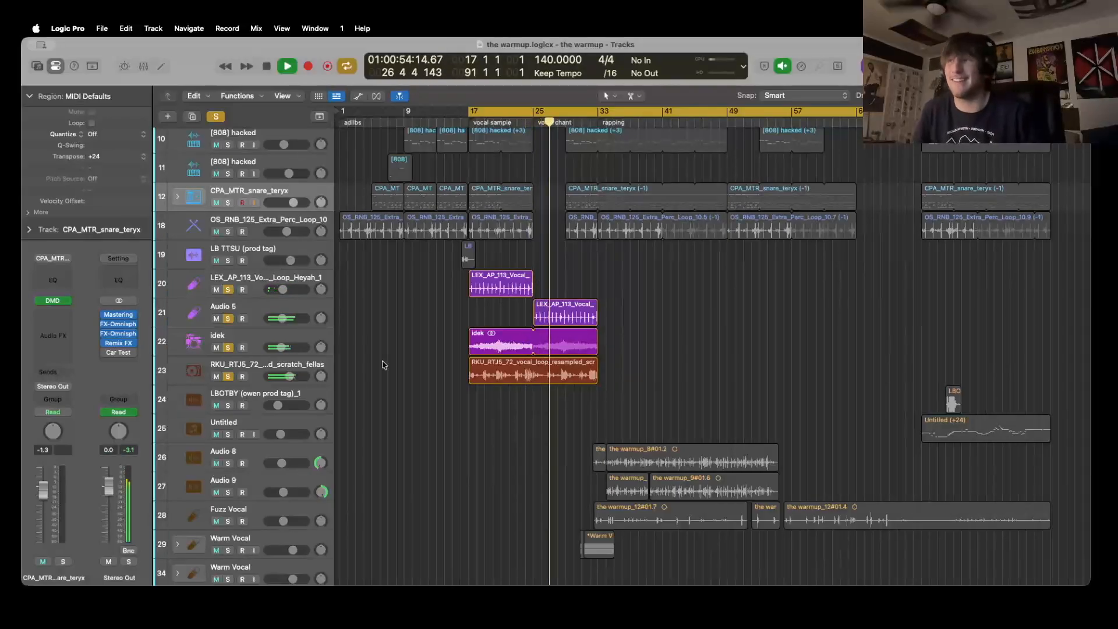
{"action": "key", "text": "space"}
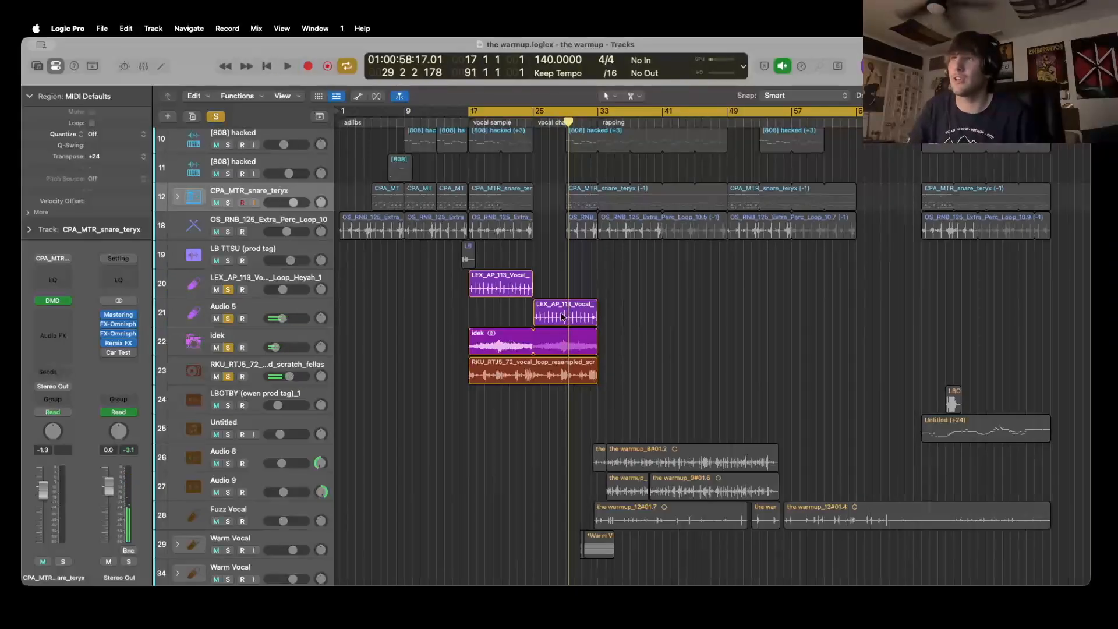
Replay the soloed vocal tracks from bar 17 and show the global tracks with the tempo curve
{"action": "key", "text": "space"}
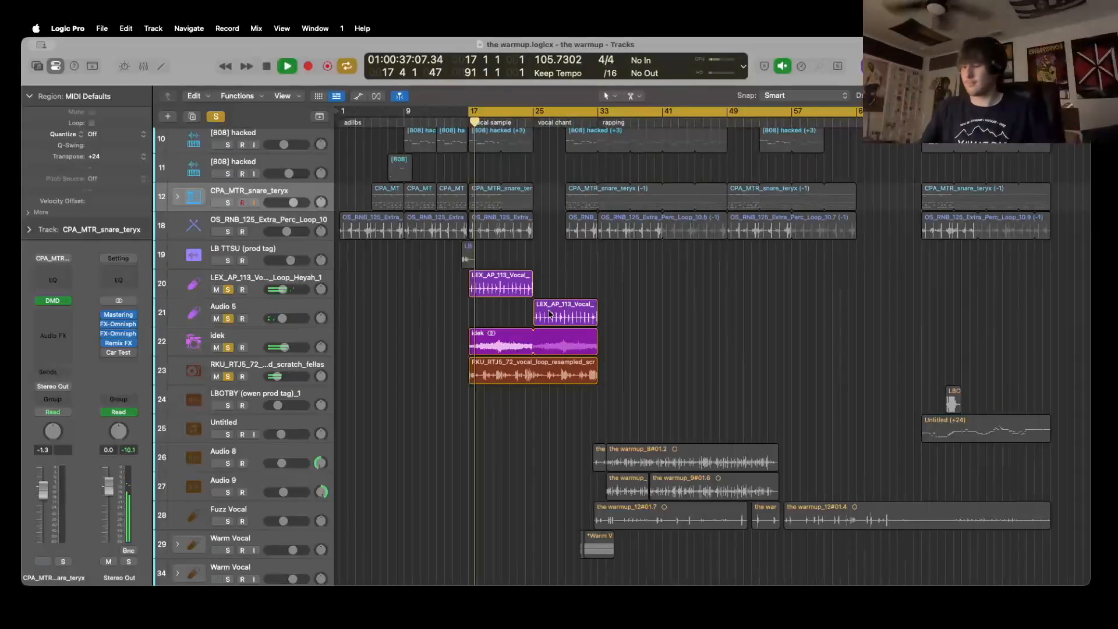
{"action": "key", "text": "space"}
{"action": "left_click", "coordinate": [320, 117]}
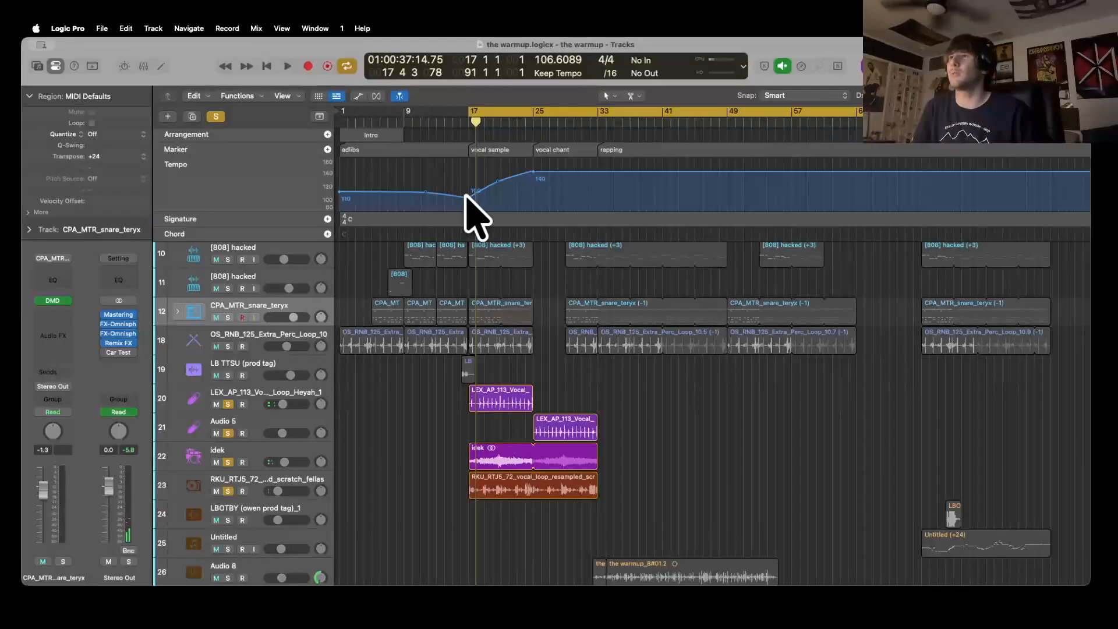
Add solos on the CPA_MTR_snare_teryx and percussion loop tracks and play them with the vocal samples from bar 17
{"action": "key", "text": "super+Right"}
{"action": "key", "text": "super+Right"}
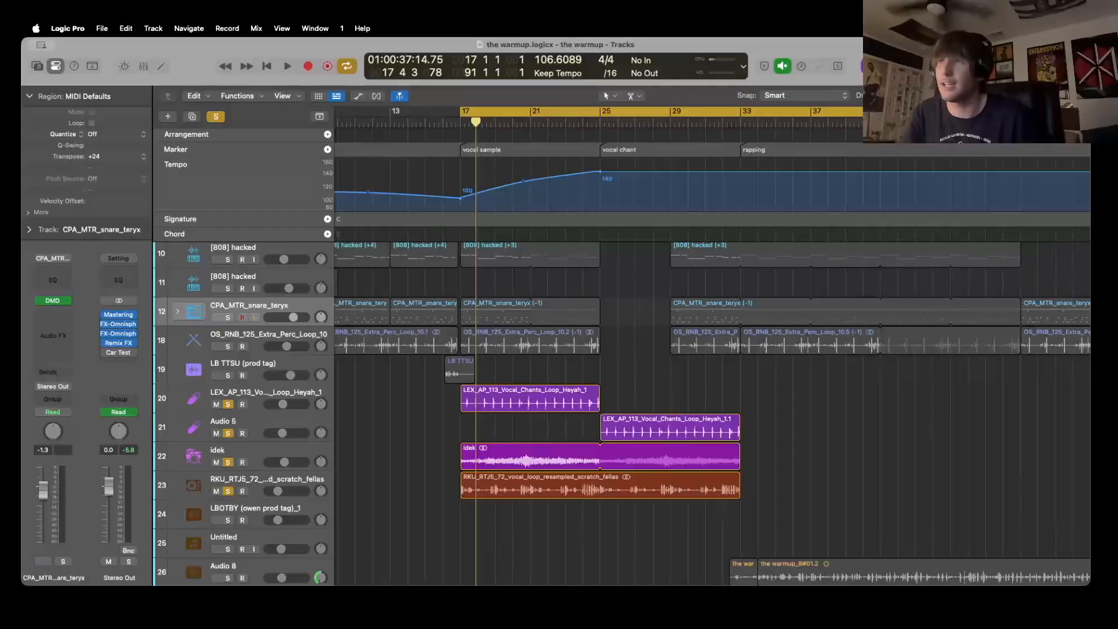
{"action": "scroll", "coordinate": [643, 106], "scroll_direction": "left", "scroll_amount": 5}
{"action": "left_click_drag", "start_coordinate": [625, 112], "coordinate": [513, 111]}
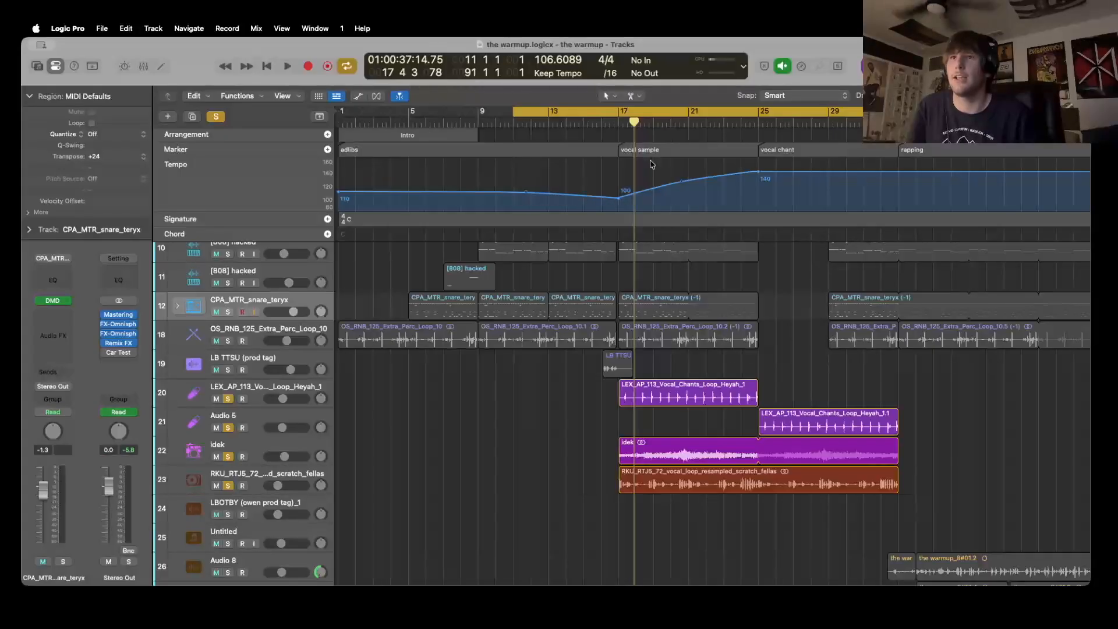
{"action": "left_click_drag", "start_coordinate": [514, 112], "coordinate": [616, 111]}
{"action": "left_click_drag", "start_coordinate": [227, 312], "coordinate": [223, 334]}
{"action": "key", "text": "space"}
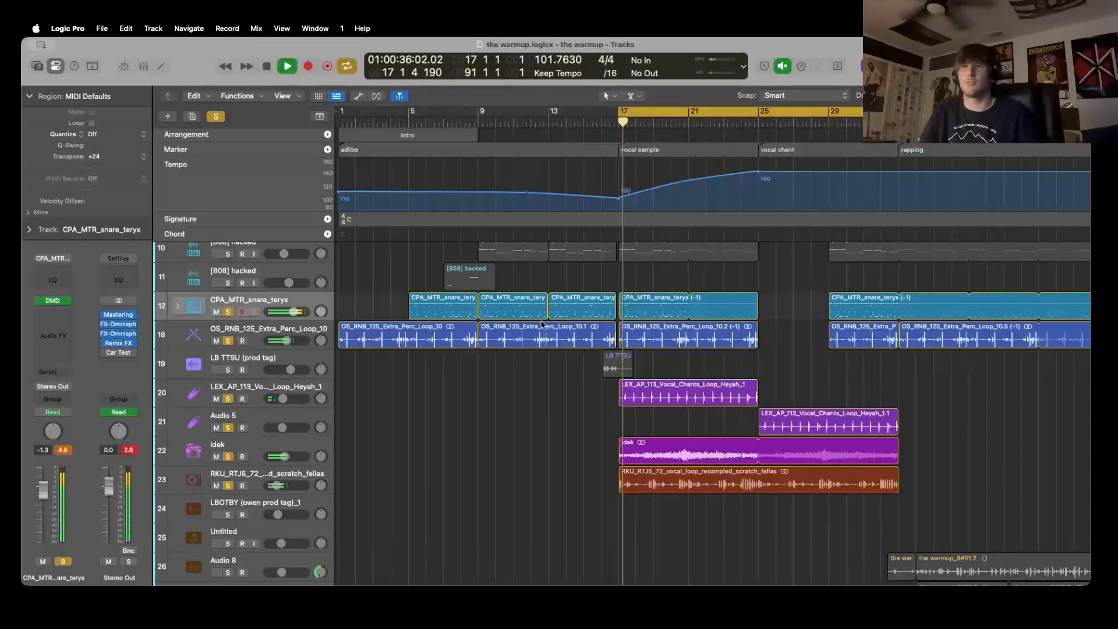
Clear all track solos and hide the global tracks while the full beat plays
{"action": "scroll", "coordinate": [309, 436], "scroll_direction": "up", "scroll_amount": 5}
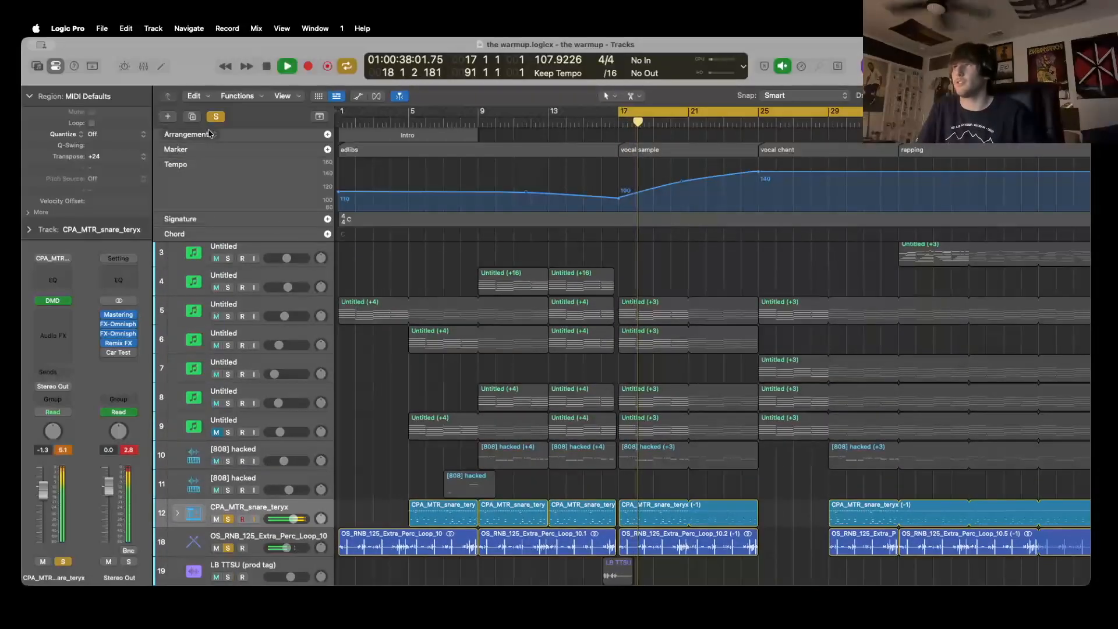
{"action": "left_click", "coordinate": [319, 117]}
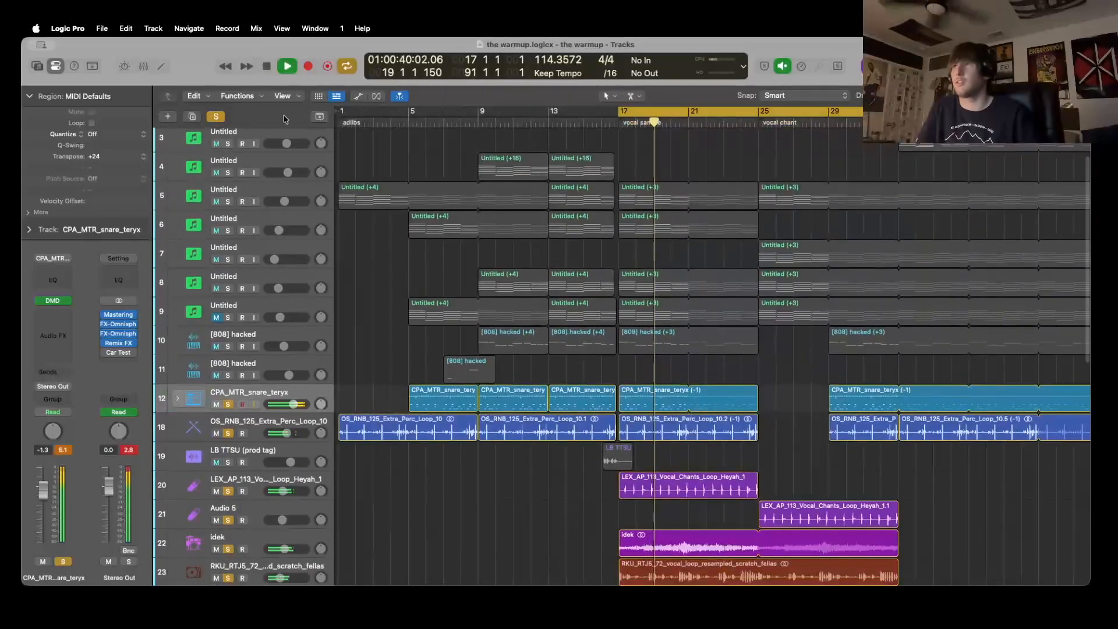
{"action": "left_click", "coordinate": [315, 117]}
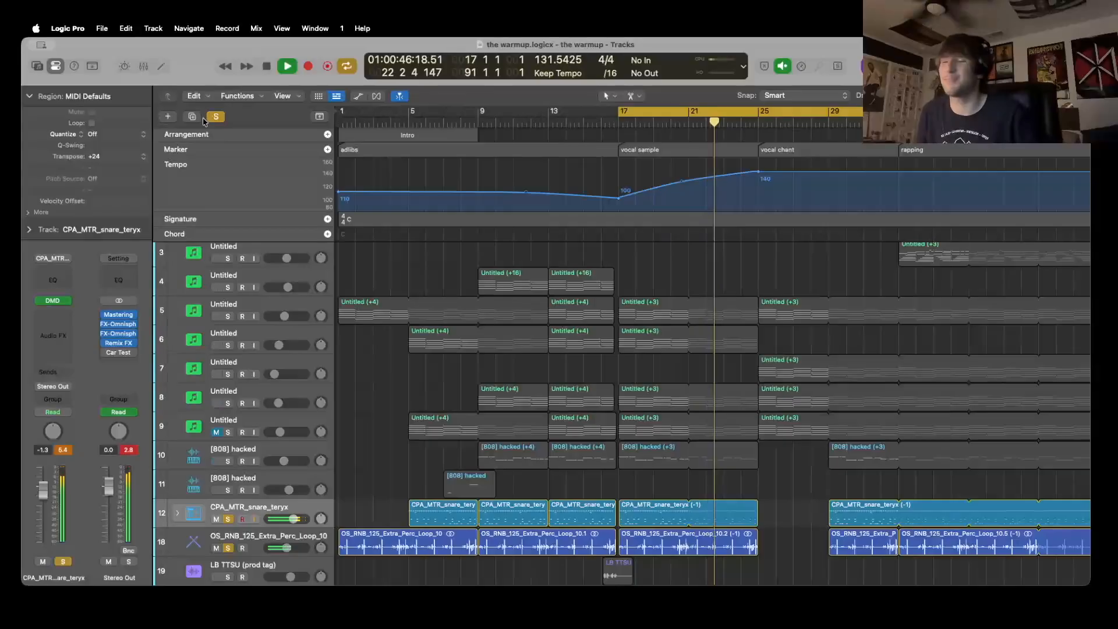
{"action": "left_click", "coordinate": [212, 117]}
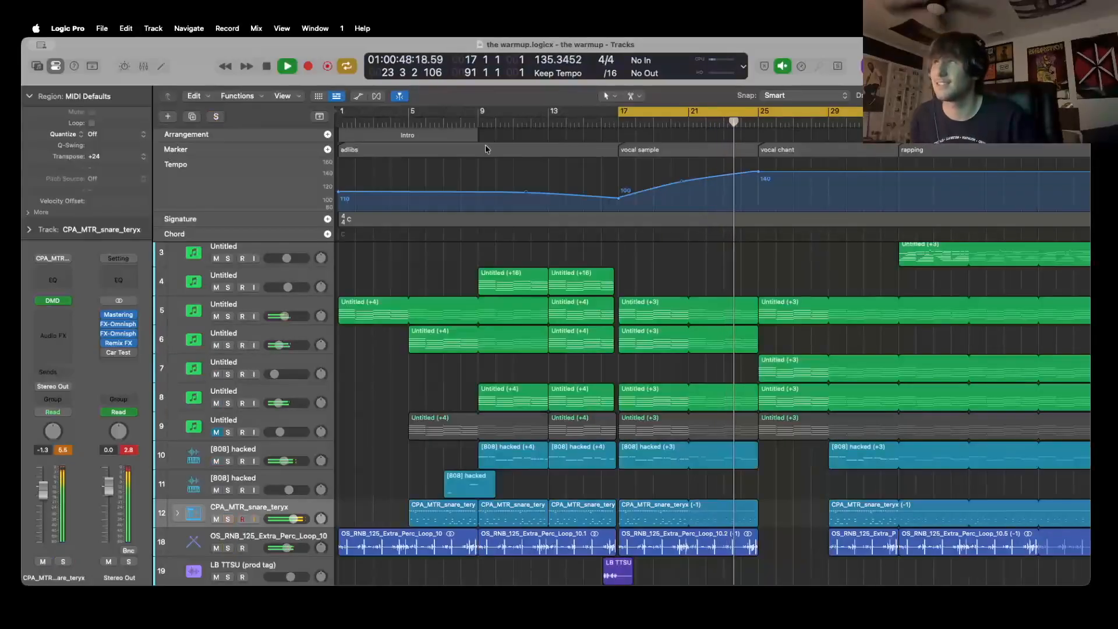
{"action": "left_click", "coordinate": [316, 119]}
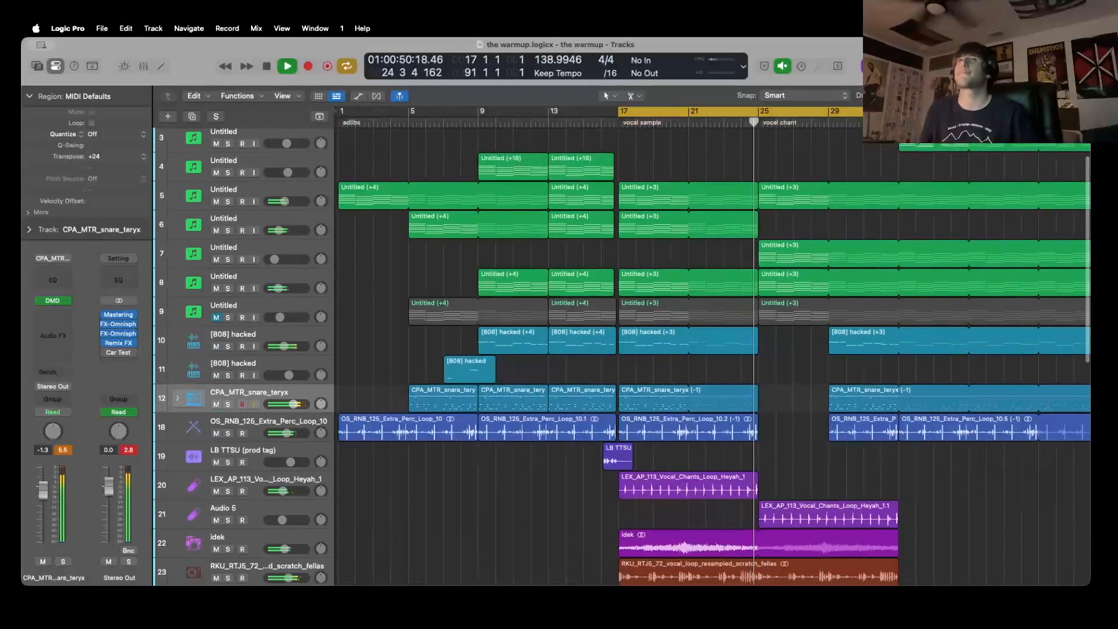
Stop playback and move the cycle start to bar 32, just before the rapping section
{"action": "left_click_drag", "start_coordinate": [1070, 96], "coordinate": [1058, 96]}
{"action": "scroll", "coordinate": [796, 324], "scroll_direction": "down", "scroll_amount": 6}
{"action": "scroll", "coordinate": [796, 324], "scroll_direction": "down", "scroll_amount": 3}
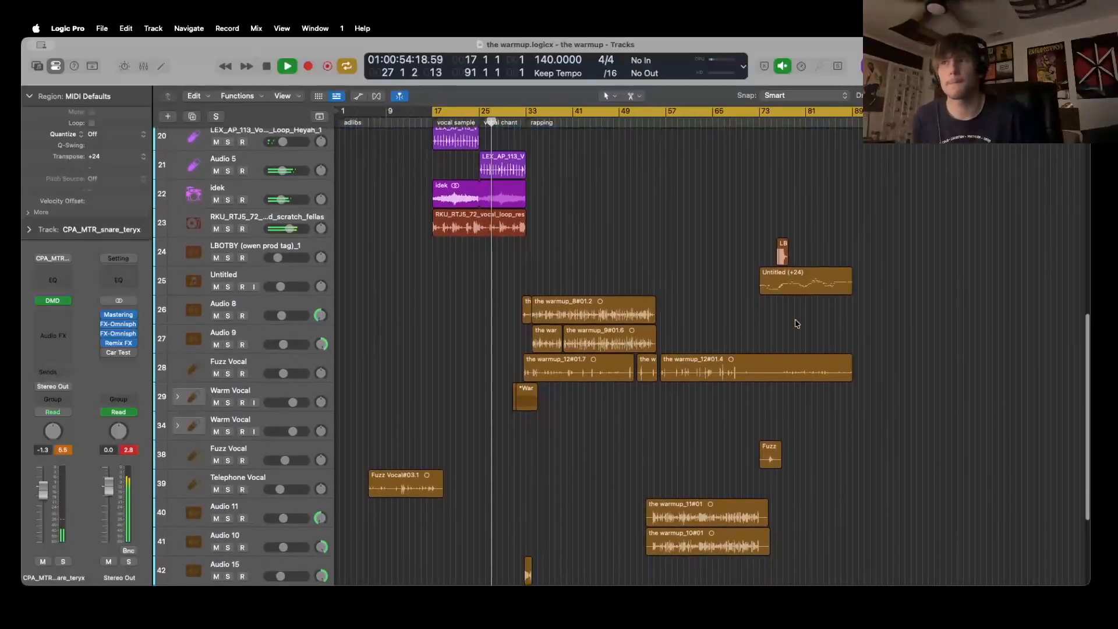
{"action": "left_click_drag", "start_coordinate": [433, 111], "coordinate": [512, 106]}
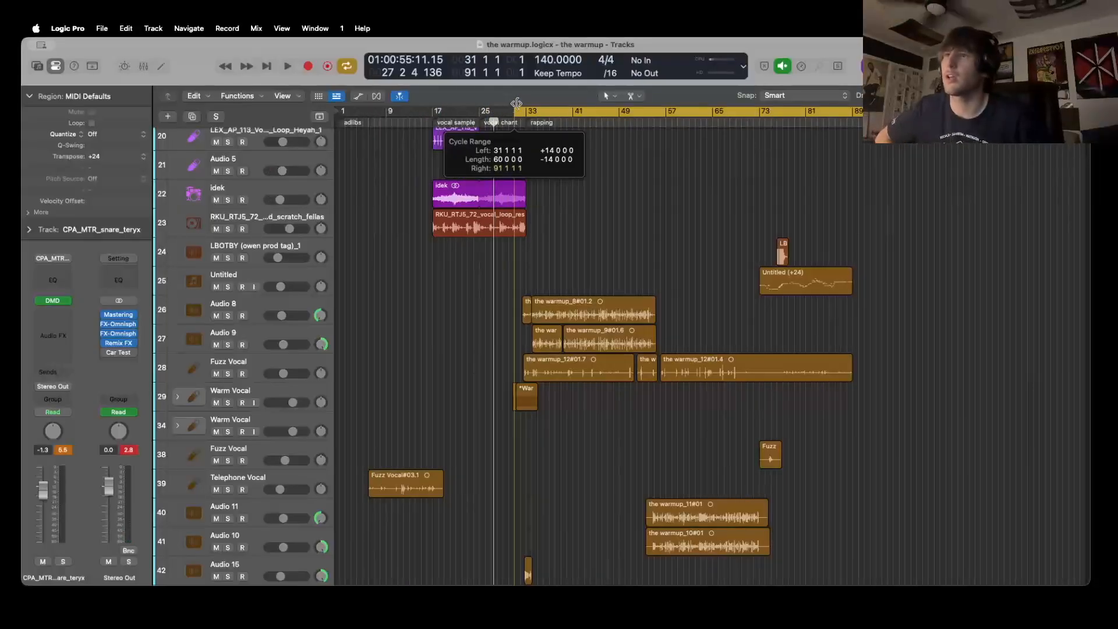
{"action": "left_click_drag", "start_coordinate": [516, 104], "coordinate": [520, 104]}
Solo Audio 8, Audio 9, Audio 15 and the warmup_8#01_bip and play these vocals from bar 32
{"action": "scroll", "coordinate": [417, 280], "scroll_direction": "down", "scroll_amount": 3}
{"action": "left_click", "coordinate": [245, 226]}
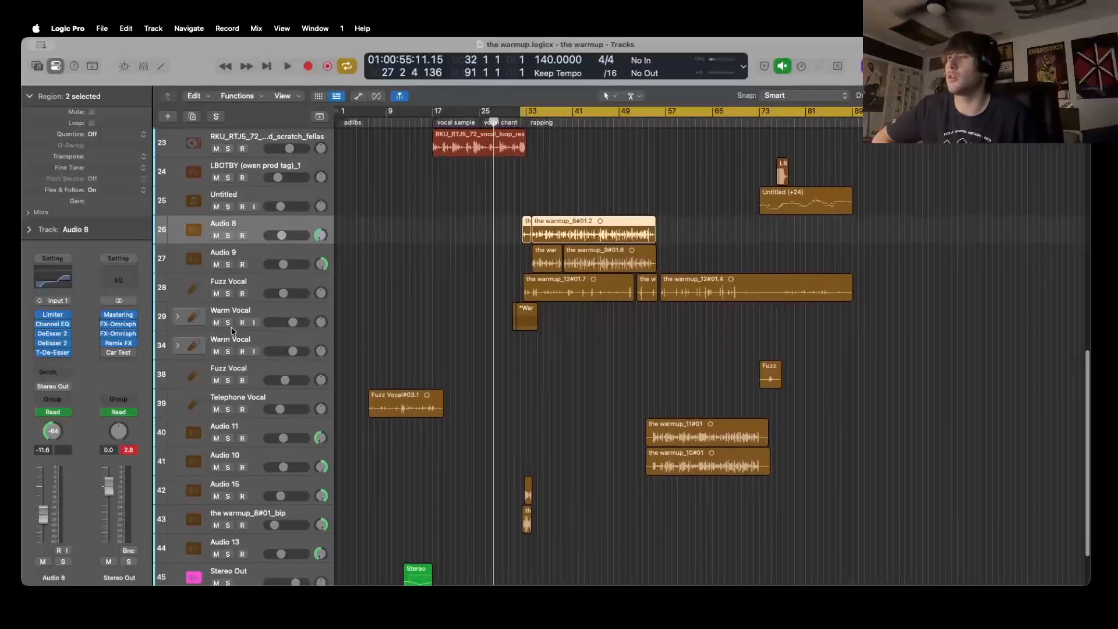
{"action": "left_click", "coordinate": [418, 279]}
{"action": "scroll", "coordinate": [417, 280], "scroll_direction": "up", "scroll_amount": 2}
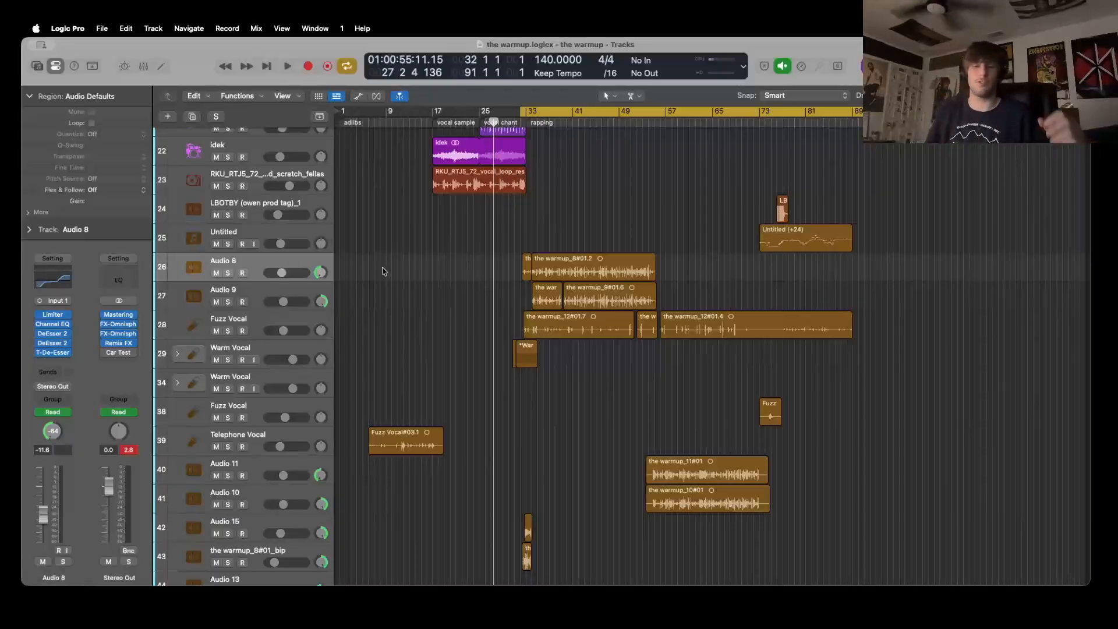
{"action": "left_click", "coordinate": [228, 273]}
{"action": "left_click", "coordinate": [228, 302]}
{"action": "key", "text": "space"}
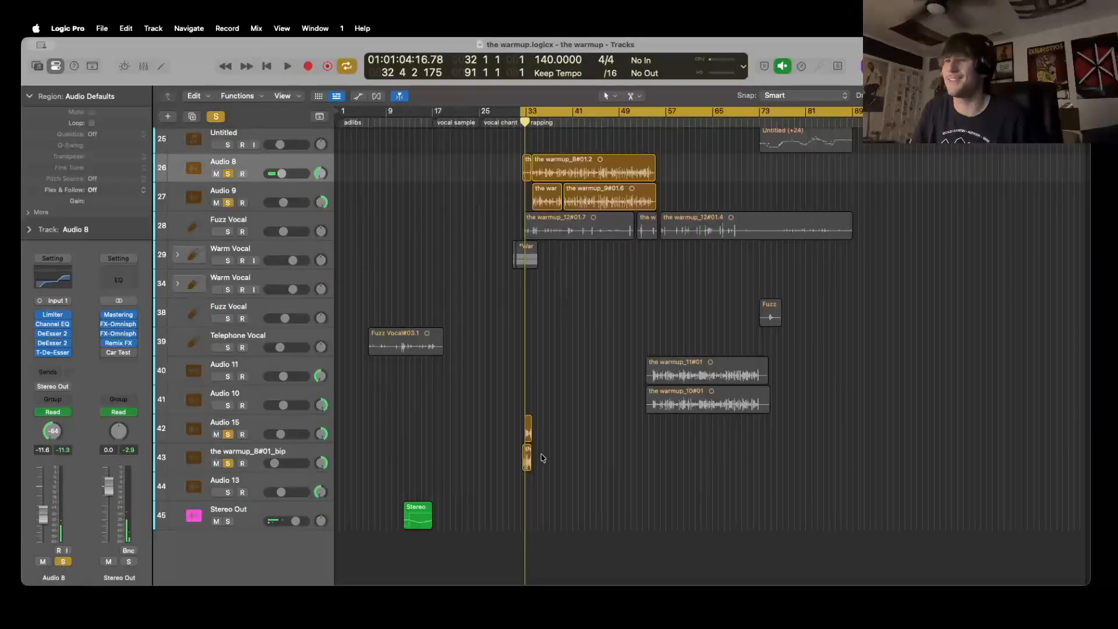
Add solos on Fuzz Vocal track 28 and Warm Vocal stack 29, expand the stack and play the vocals from bar 32
{"action": "scroll", "coordinate": [486, 376], "scroll_direction": "up", "scroll_amount": 8}
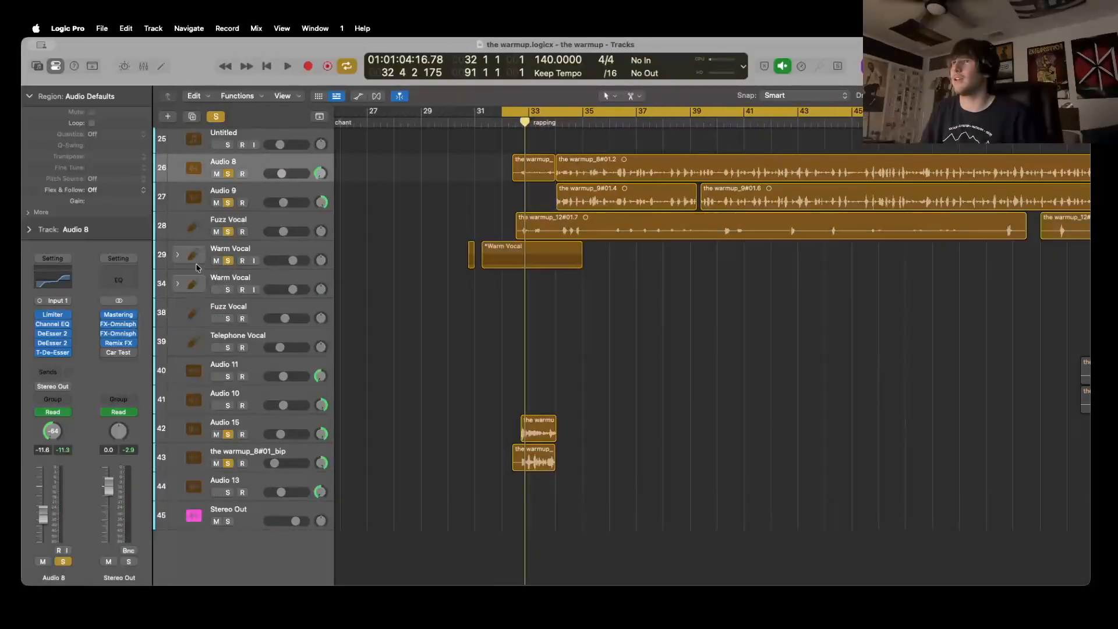
{"action": "left_click", "coordinate": [179, 256]}
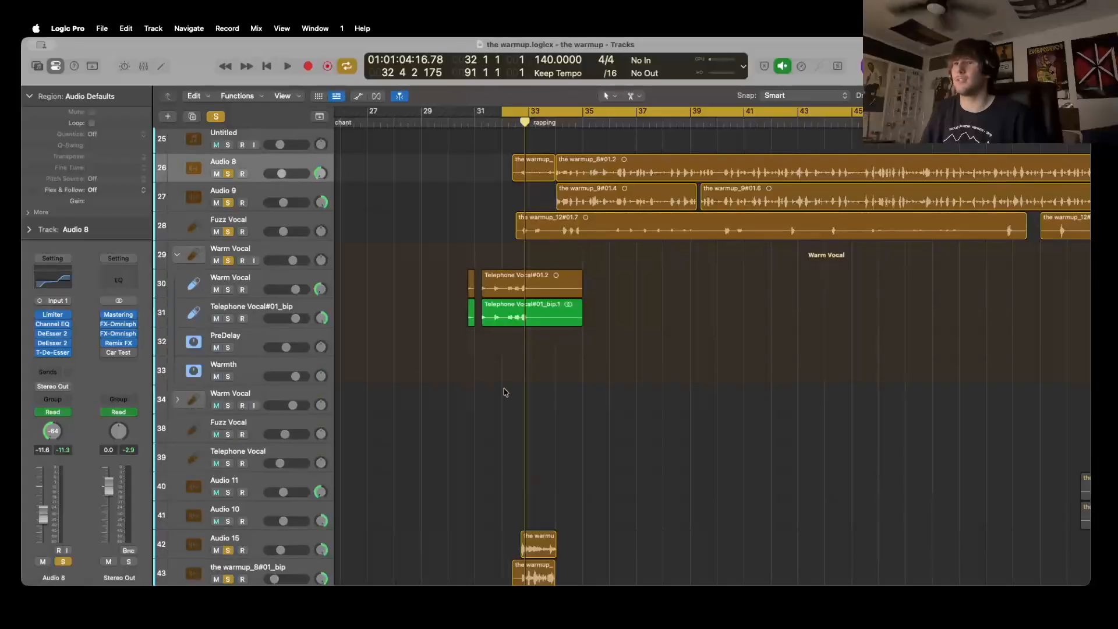
{"action": "scroll", "coordinate": [502, 392], "scroll_direction": "down", "scroll_amount": 4}
{"action": "scroll", "coordinate": [501, 392], "scroll_direction": "up", "scroll_amount": 6}
{"action": "key", "text": "space"}
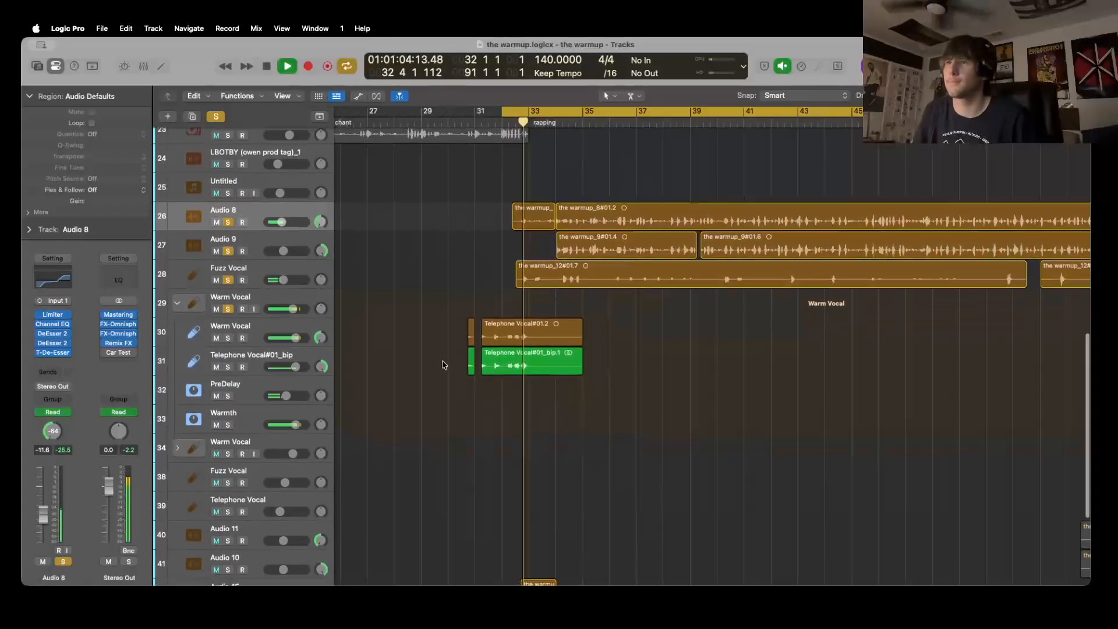
{"action": "scroll", "coordinate": [442, 365], "scroll_direction": "down", "scroll_amount": 3}
{"action": "scroll", "coordinate": [443, 365], "scroll_direction": "up", "scroll_amount": 2}
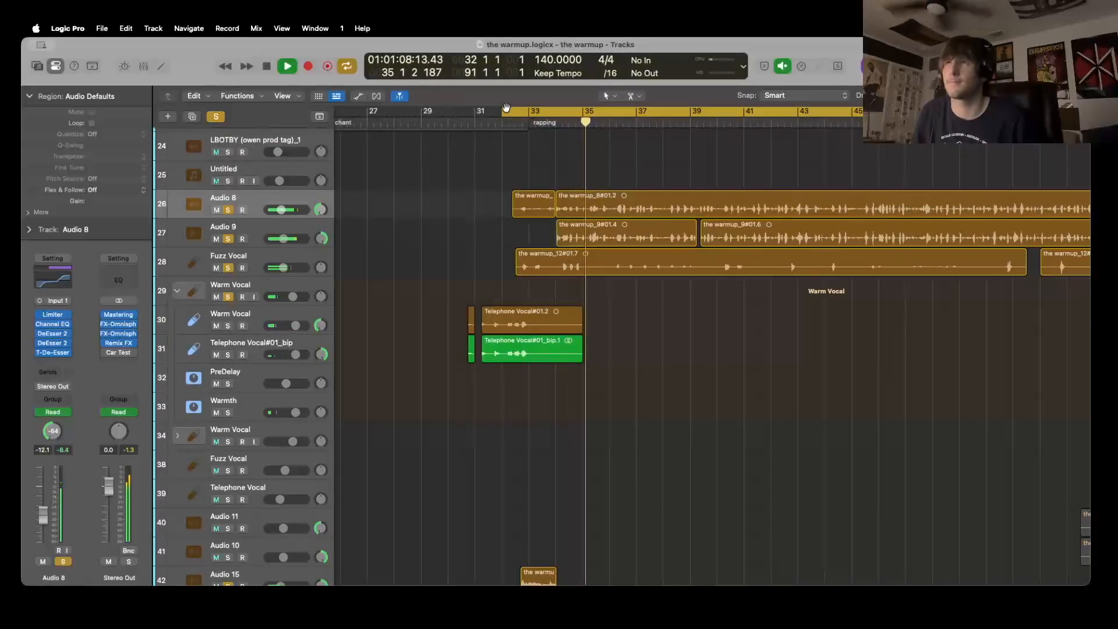
Move the cycle start to bar 34 and fit the rap vocal regions in view during playback
{"action": "left_click_drag", "start_coordinate": [506, 108], "coordinate": [555, 89]}
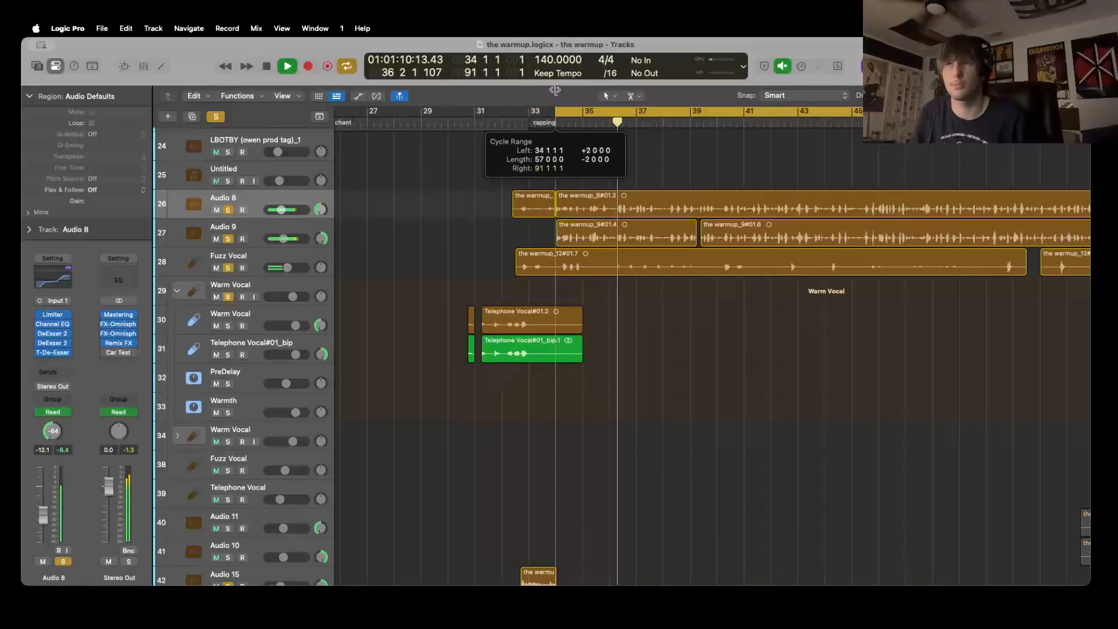
{"action": "scroll", "coordinate": [507, 301], "scroll_direction": "right", "scroll_amount": 5}
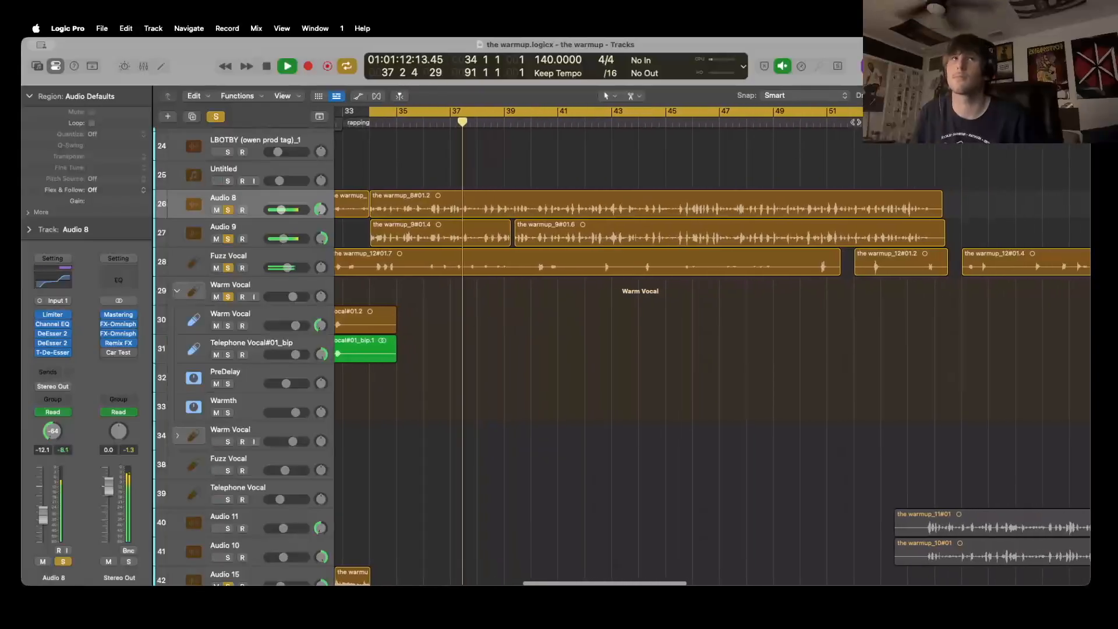
{"action": "key", "text": "super+Left"}
{"action": "key", "text": "super+Left"}
{"action": "key", "text": "super+Left"}
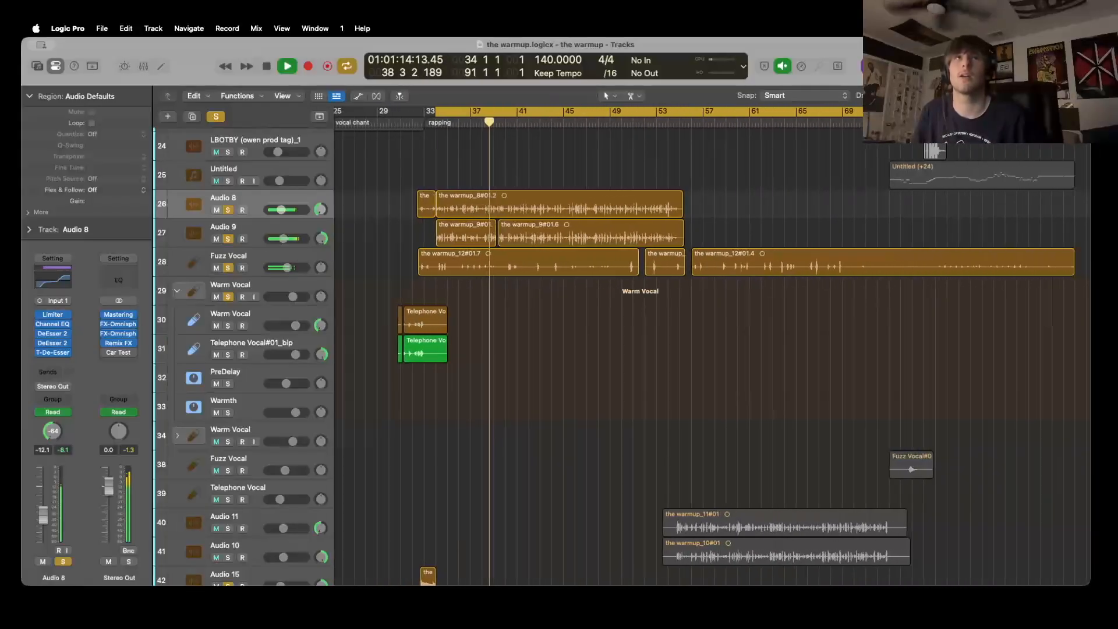
{"action": "key", "text": "super+Left"}
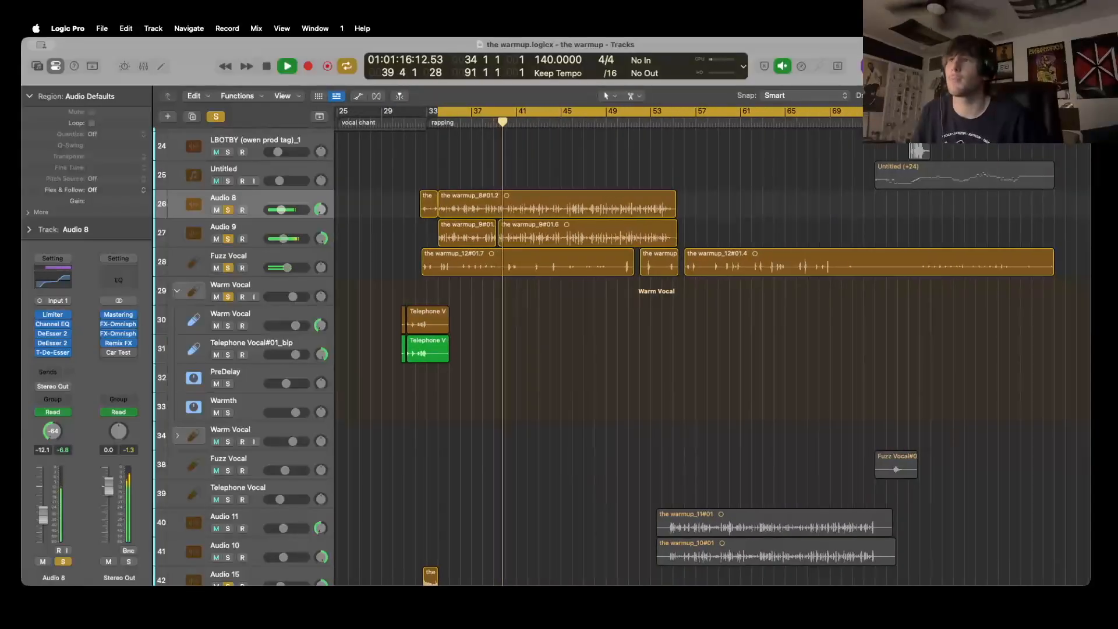
Move the cycle start to bar 56, add solos on Telephone Vocal, Audio 11 and Audio 10, and play the soloed vocals
{"action": "key", "text": "space"}
{"action": "left_click_drag", "start_coordinate": [438, 101], "coordinate": [683, 98]}
{"action": "scroll", "coordinate": [430, 430], "scroll_direction": "down", "scroll_amount": 2}
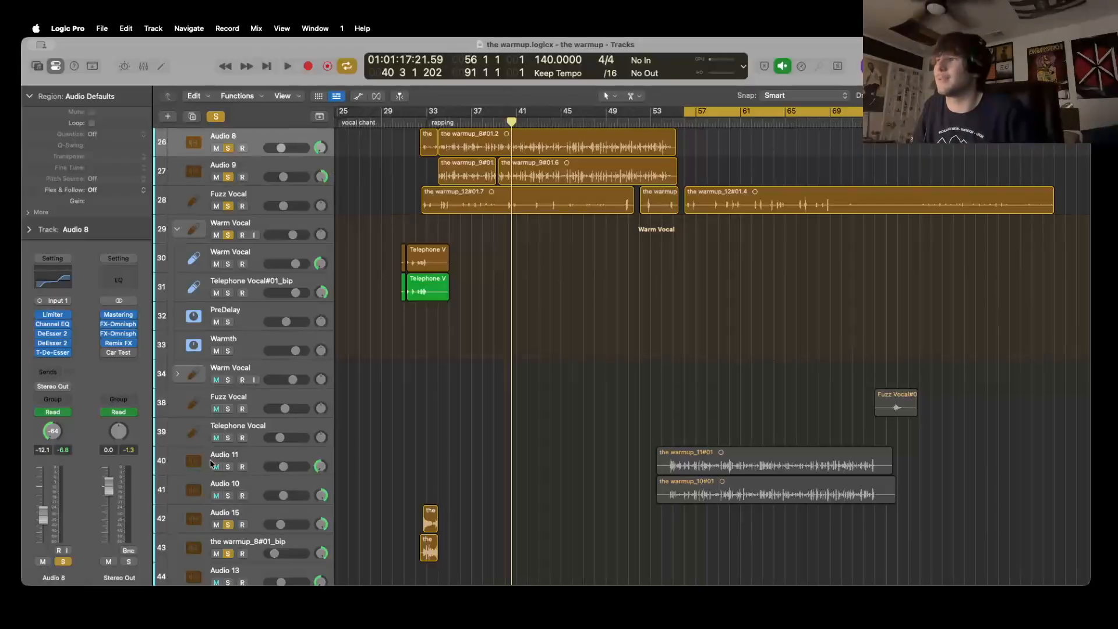
{"action": "left_click_drag", "start_coordinate": [228, 439], "coordinate": [228, 496]}
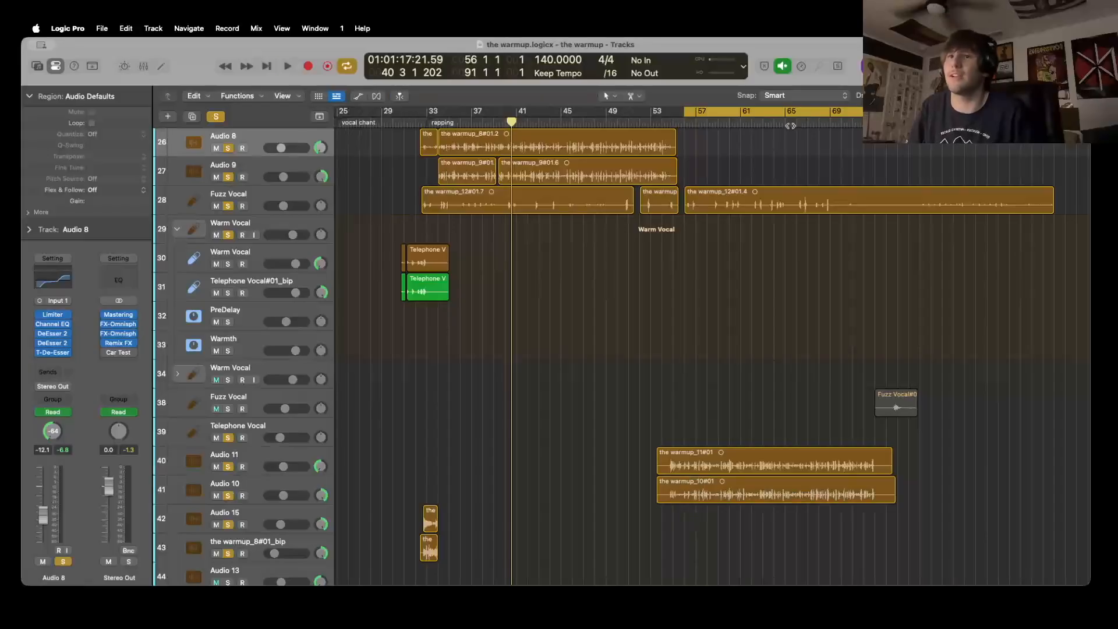
{"action": "key", "text": "space"}
{"action": "scroll", "coordinate": [401, 450], "scroll_direction": "down", "scroll_amount": 3}
{"action": "scroll", "coordinate": [401, 450], "scroll_direction": "up", "scroll_amount": 5}
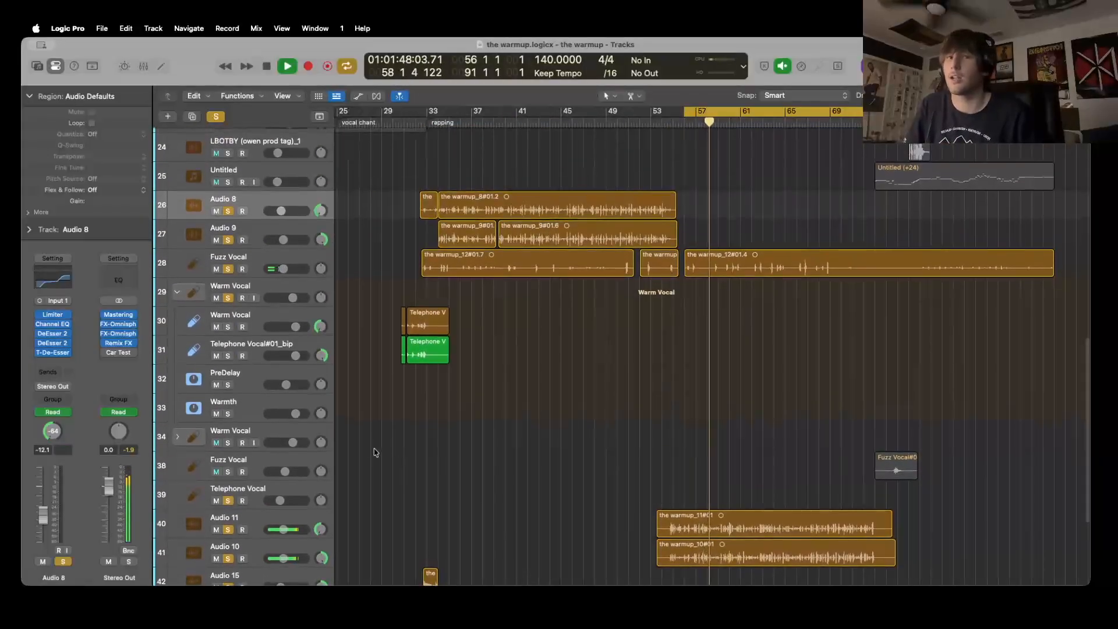
{"action": "scroll", "coordinate": [372, 453], "scroll_direction": "down", "scroll_amount": 3}
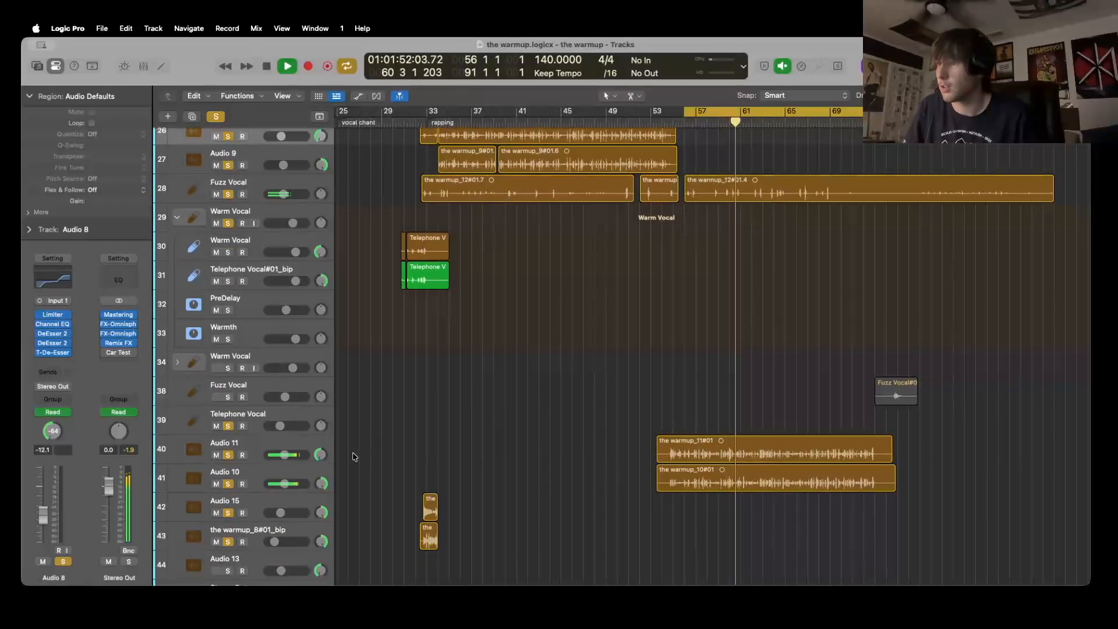
{"action": "scroll", "coordinate": [352, 457], "scroll_direction": "down", "scroll_amount": 3}
{"action": "scroll", "coordinate": [352, 456], "scroll_direction": "up", "scroll_amount": 9}
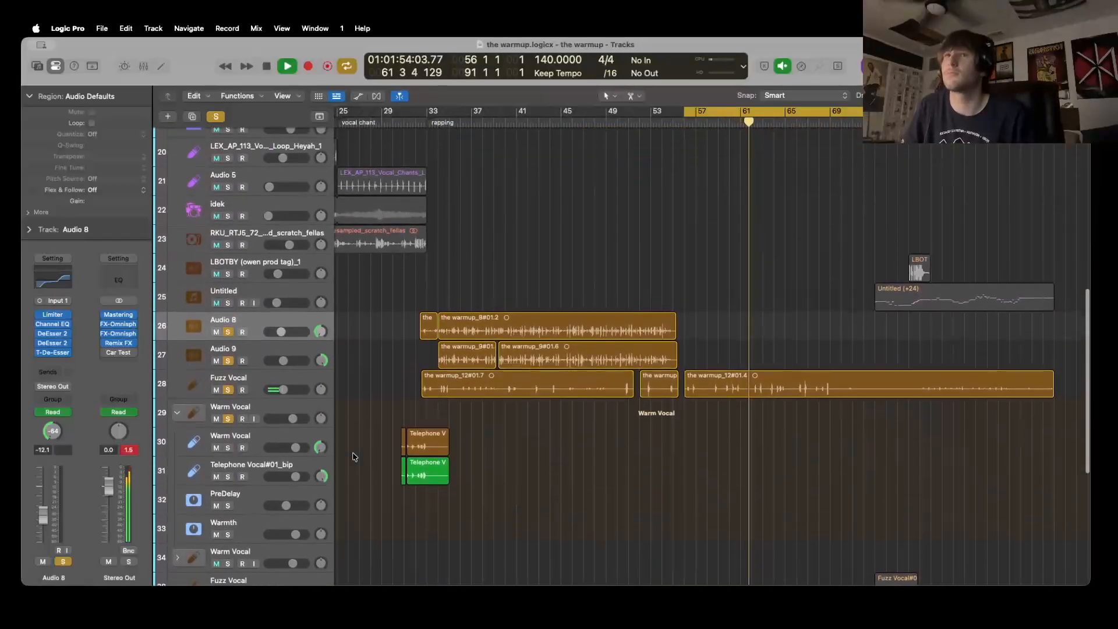
{"action": "scroll", "coordinate": [353, 456], "scroll_direction": "down", "scroll_amount": 6}
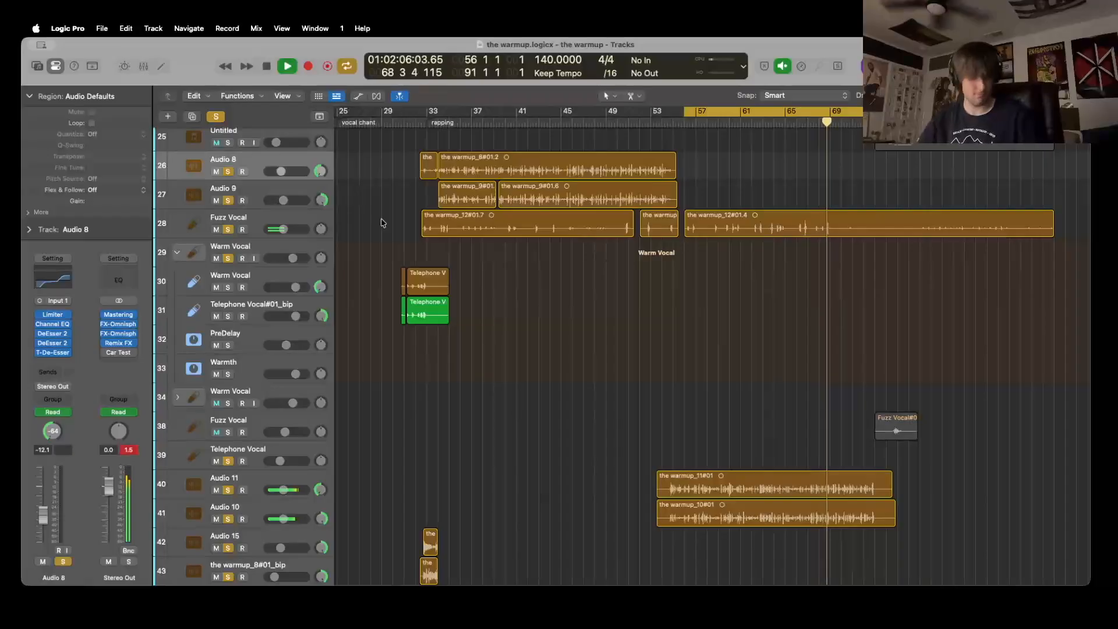
Clear all track solos, move the cycle start to bar 73 and play the beat's last section
{"action": "scroll", "coordinate": [537, 269], "scroll_direction": "right", "scroll_amount": 5}
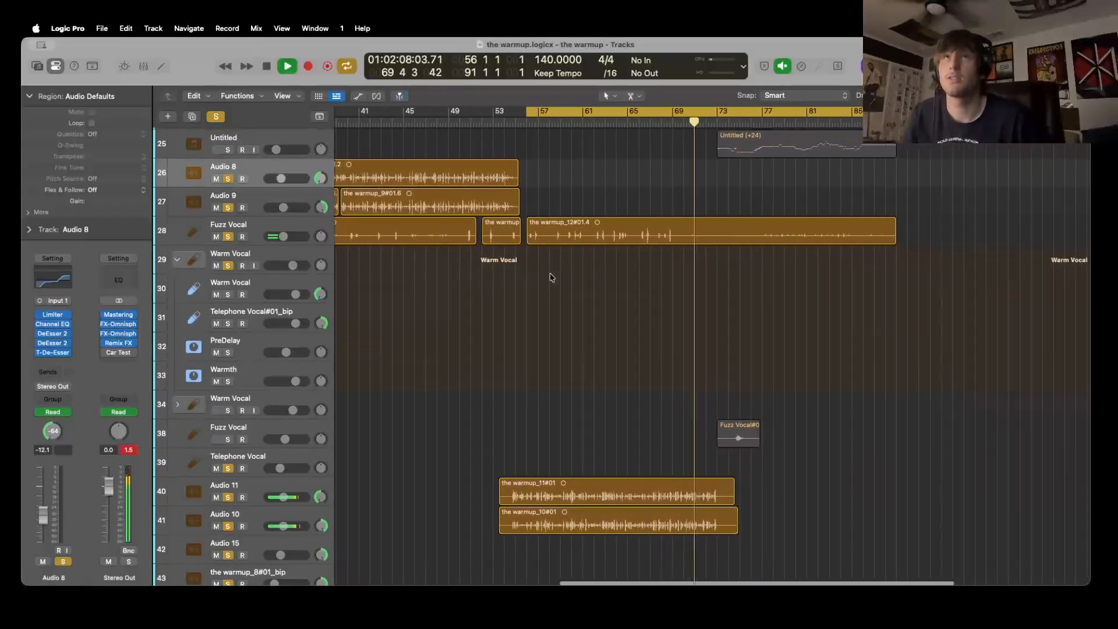
{"action": "scroll", "coordinate": [552, 277], "scroll_direction": "up", "scroll_amount": 10}
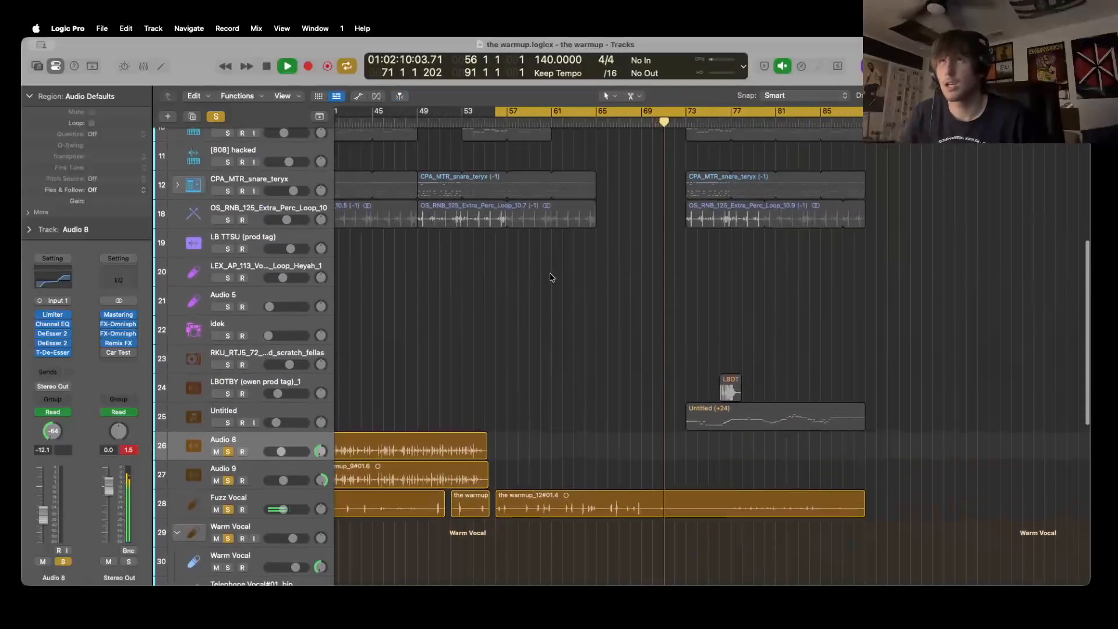
{"action": "scroll", "coordinate": [551, 278], "scroll_direction": "up", "scroll_amount": 1}
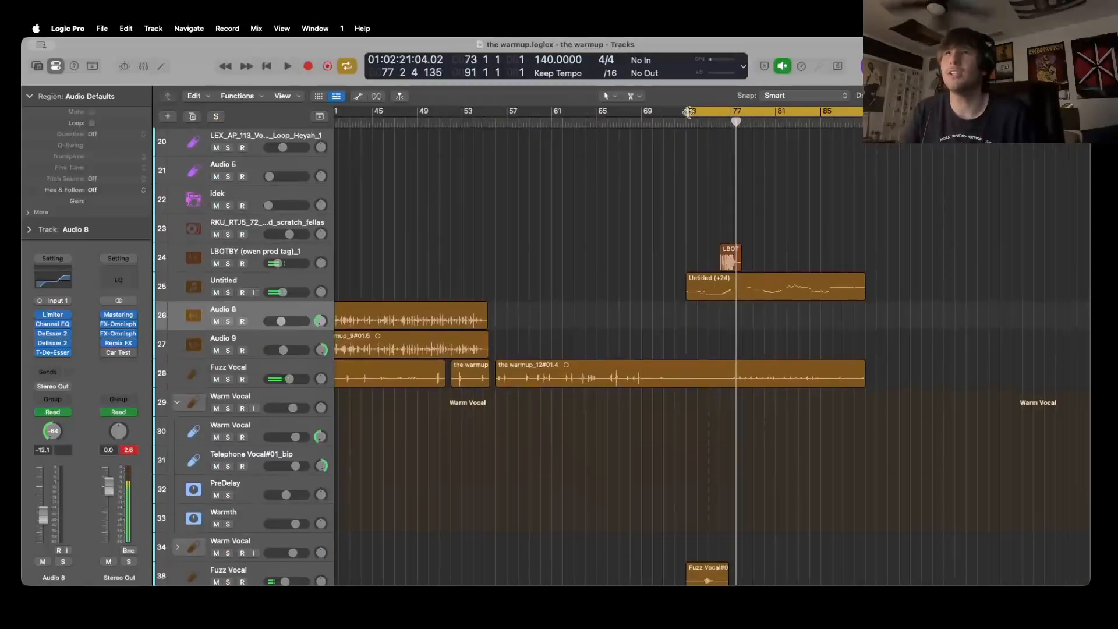
Solo the Untitled Omnisphere track 25 and examine its melody notes in the Piano Roll
{"action": "left_click", "coordinate": [237, 285]}
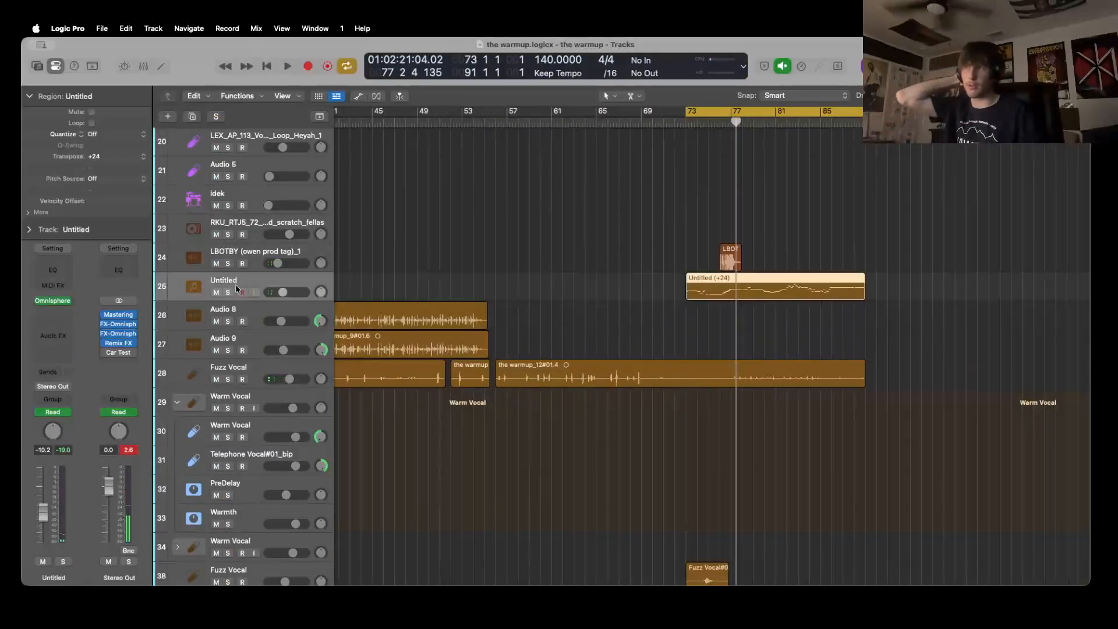
{"action": "left_click", "coordinate": [228, 292]}
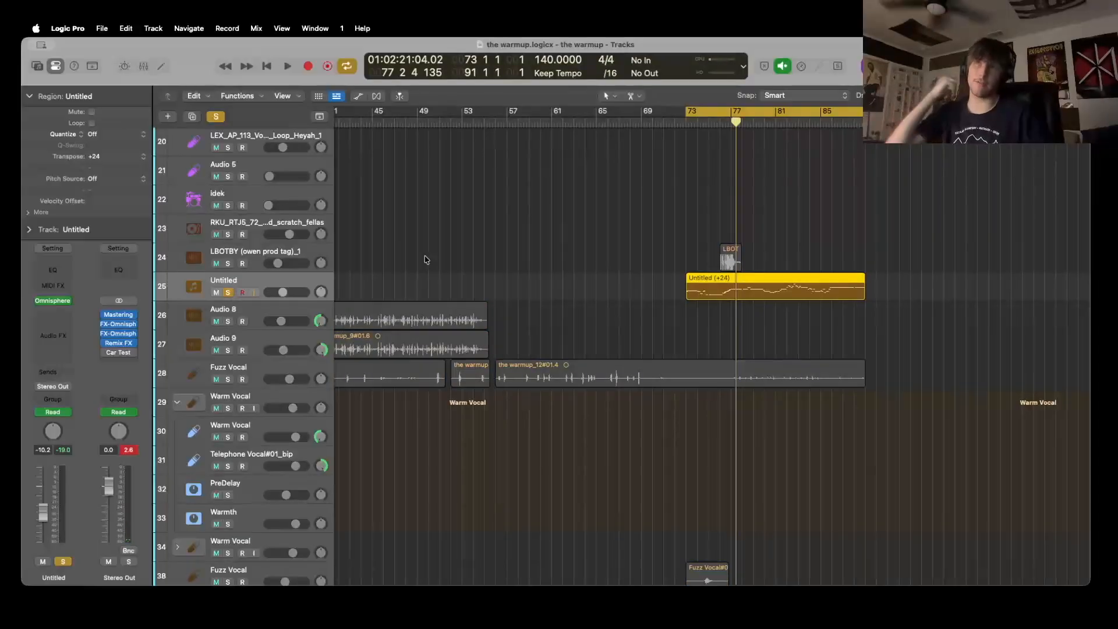
{"action": "key", "text": "p"}
{"action": "scroll", "coordinate": [721, 437], "scroll_direction": "right", "scroll_amount": 10}
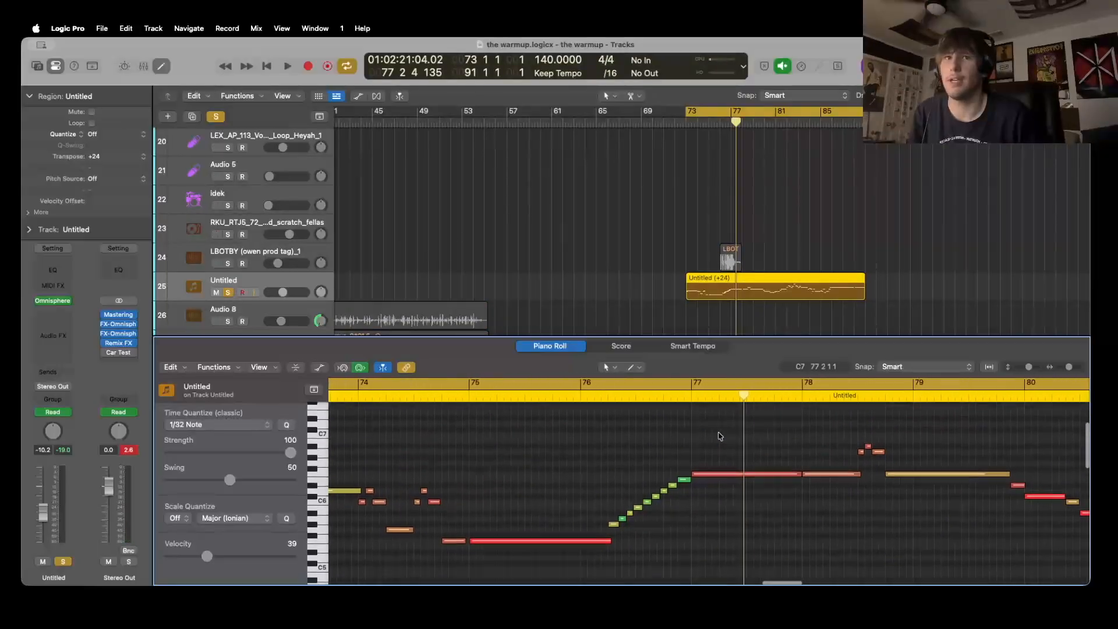
{"action": "scroll", "coordinate": [720, 436], "scroll_direction": "right", "scroll_amount": 5}
{"action": "scroll", "coordinate": [720, 436], "scroll_direction": "up", "scroll_amount": 2}
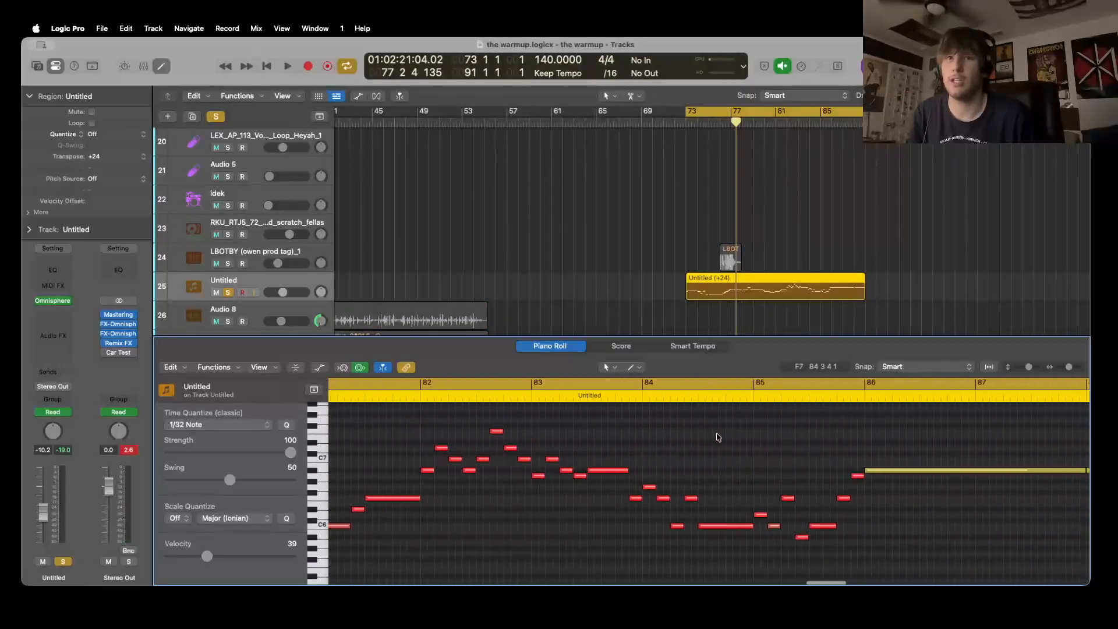
{"action": "scroll", "coordinate": [719, 436], "scroll_direction": "left", "scroll_amount": 20}
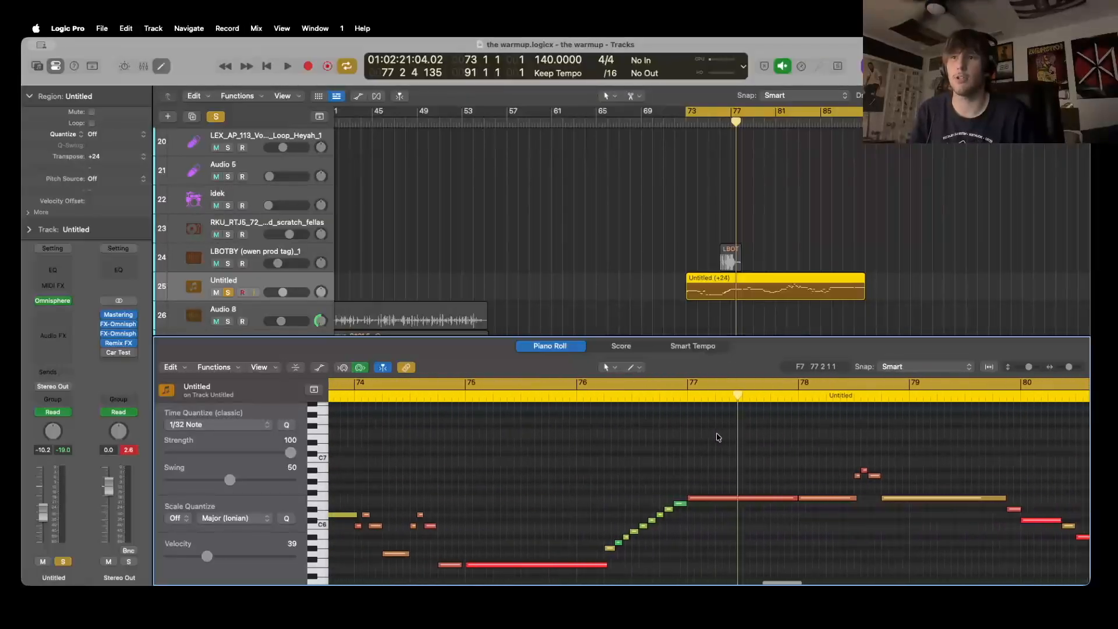
Look over the ending melody's notes from bar 73 to bar 86 in the Piano Roll and glance through the track list
{"action": "scroll", "coordinate": [719, 436], "scroll_direction": "right", "scroll_amount": 20}
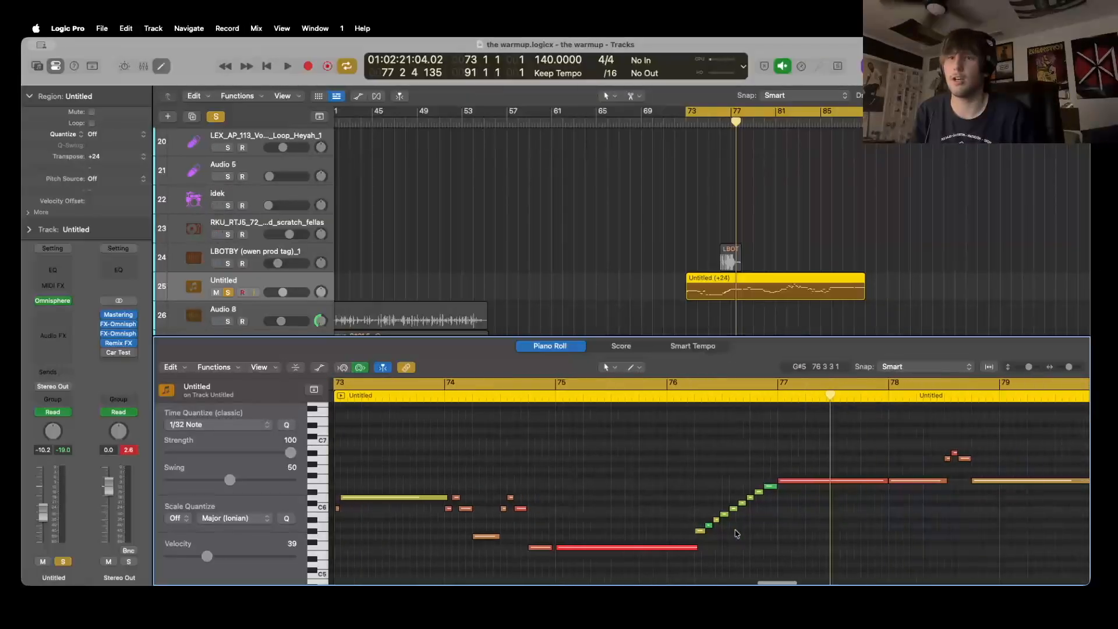
{"action": "scroll", "coordinate": [731, 534], "scroll_direction": "down", "scroll_amount": 1}
{"action": "scroll", "coordinate": [732, 534], "scroll_direction": "left", "scroll_amount": 10}
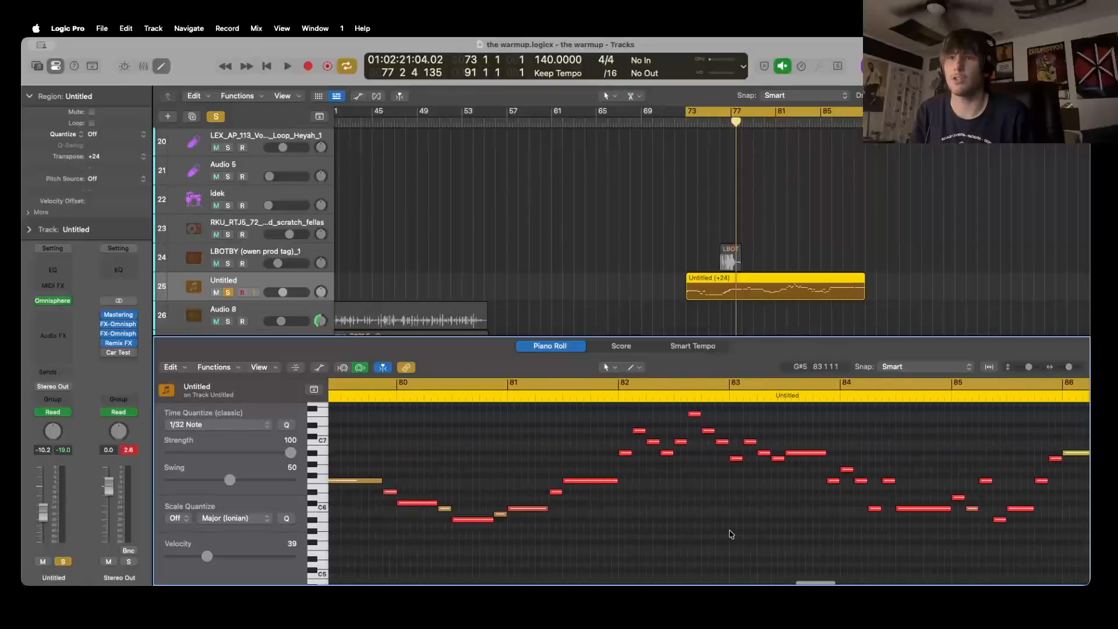
{"action": "scroll", "coordinate": [732, 534], "scroll_direction": "left", "scroll_amount": 2}
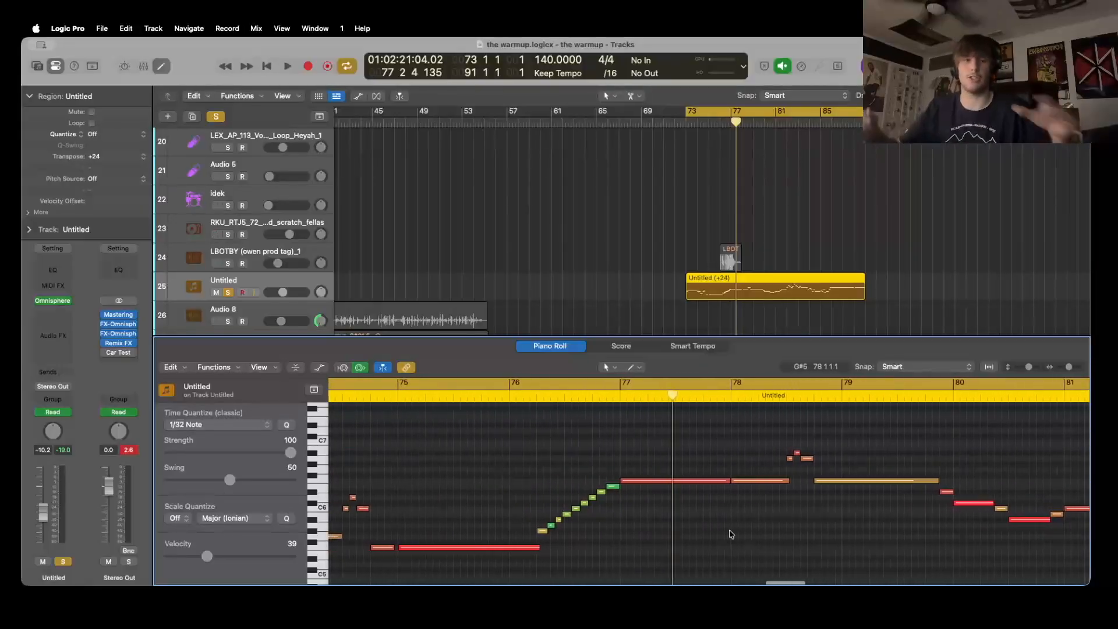
{"action": "scroll", "coordinate": [327, 250], "scroll_direction": "up", "scroll_amount": 8}
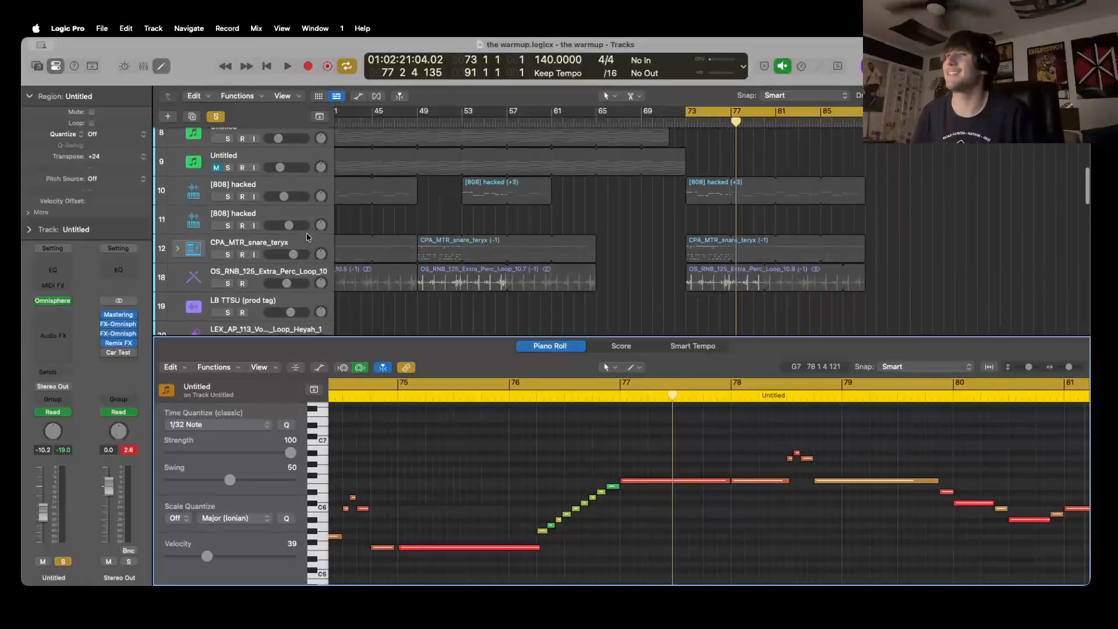
{"action": "scroll", "coordinate": [254, 247], "scroll_direction": "up", "scroll_amount": 6}
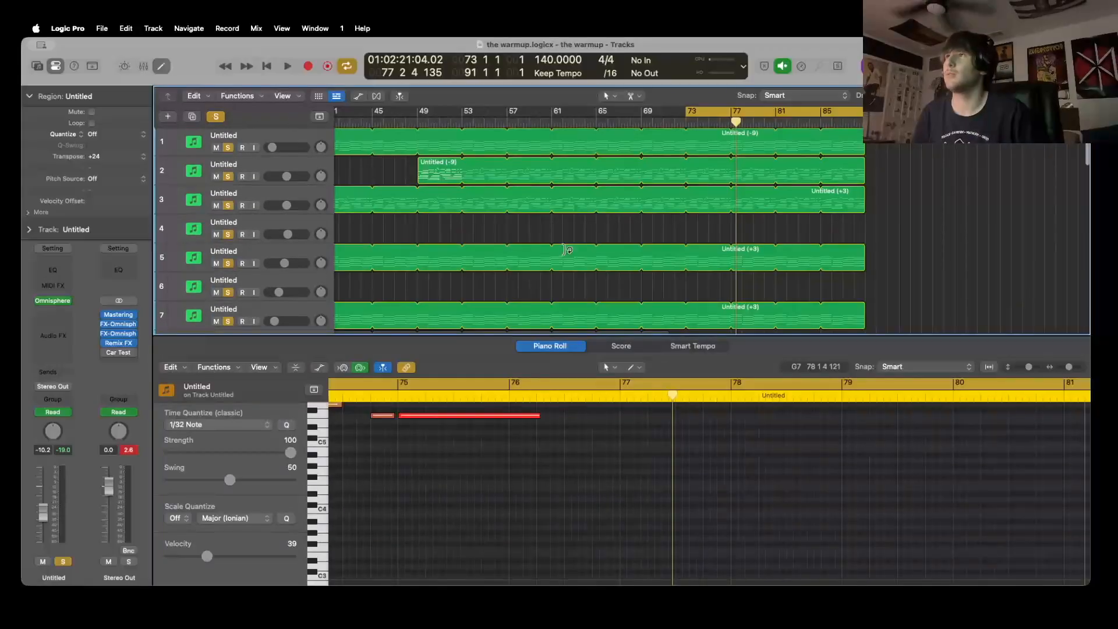
{"action": "scroll", "coordinate": [619, 291], "scroll_direction": "down", "scroll_amount": 10}
{"action": "scroll", "coordinate": [620, 291], "scroll_direction": "down", "scroll_amount": 3}
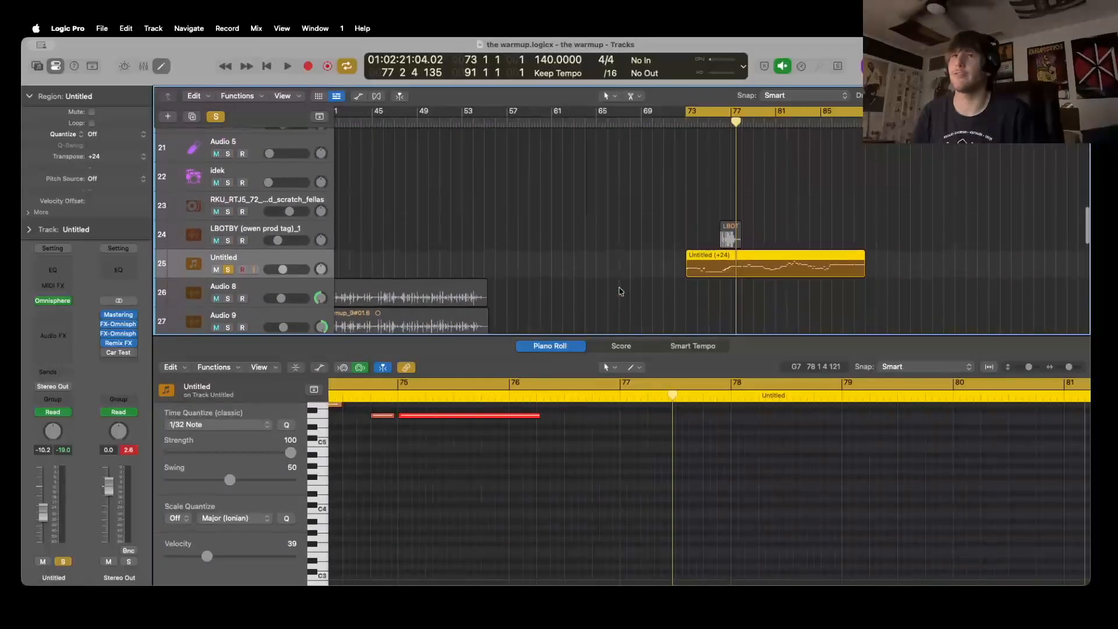
Play the soloed ending melody from bar 73 and follow its notes in the Piano Roll up to the region's end
{"action": "key", "text": "space"}
{"action": "scroll", "coordinate": [646, 499], "scroll_direction": "up", "scroll_amount": 4}
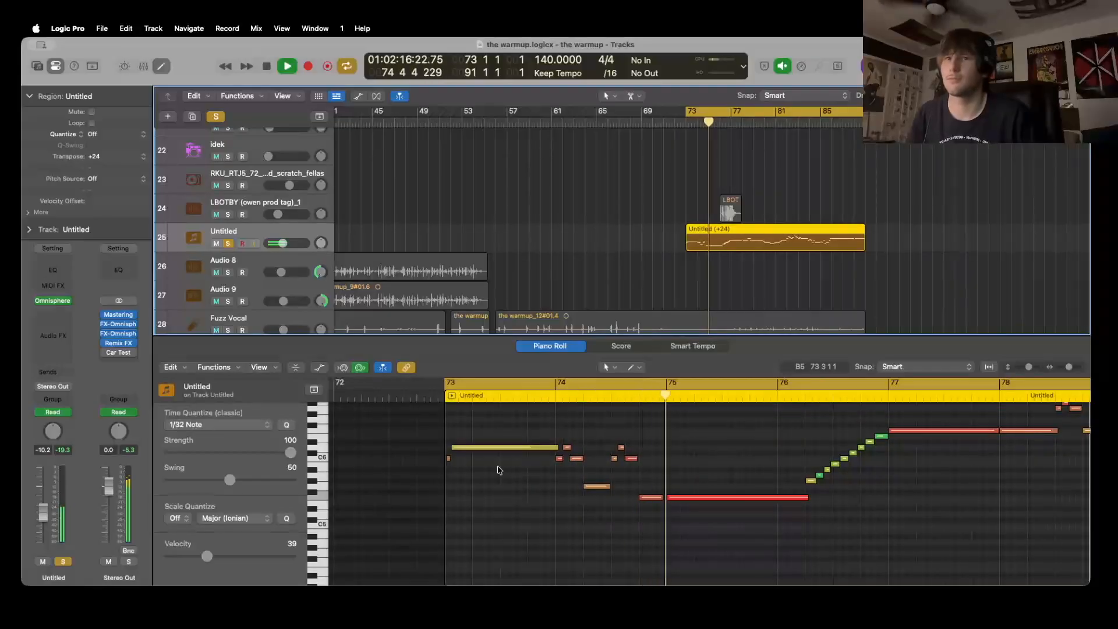
{"action": "scroll", "coordinate": [787, 527], "scroll_direction": "right", "scroll_amount": 2}
{"action": "scroll", "coordinate": [788, 528], "scroll_direction": "right", "scroll_amount": 4}
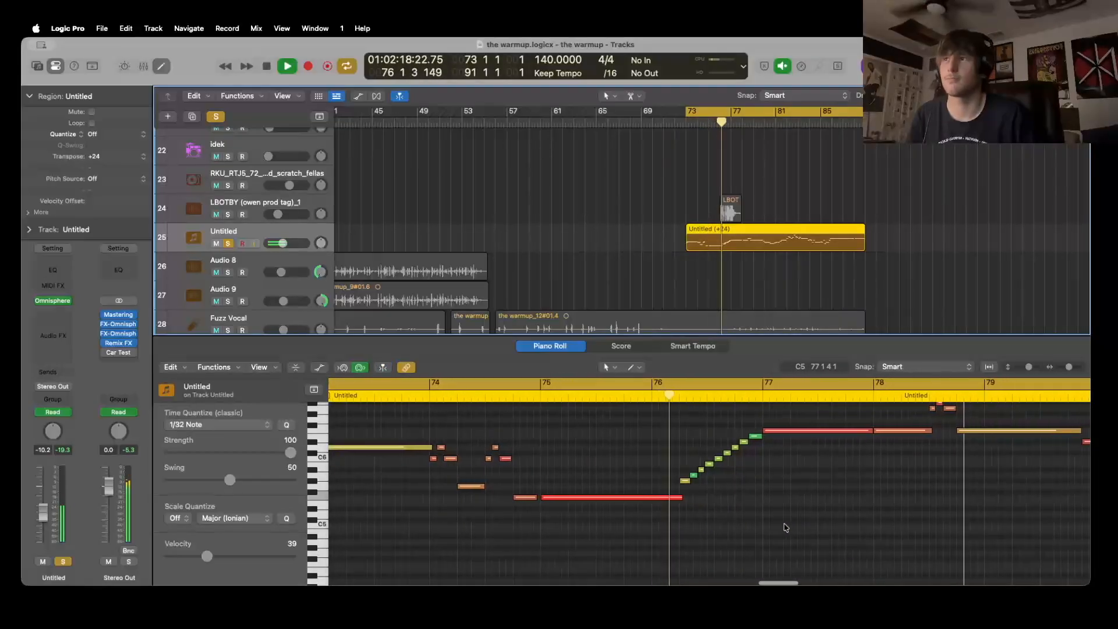
{"action": "scroll", "coordinate": [786, 528], "scroll_direction": "right", "scroll_amount": 3}
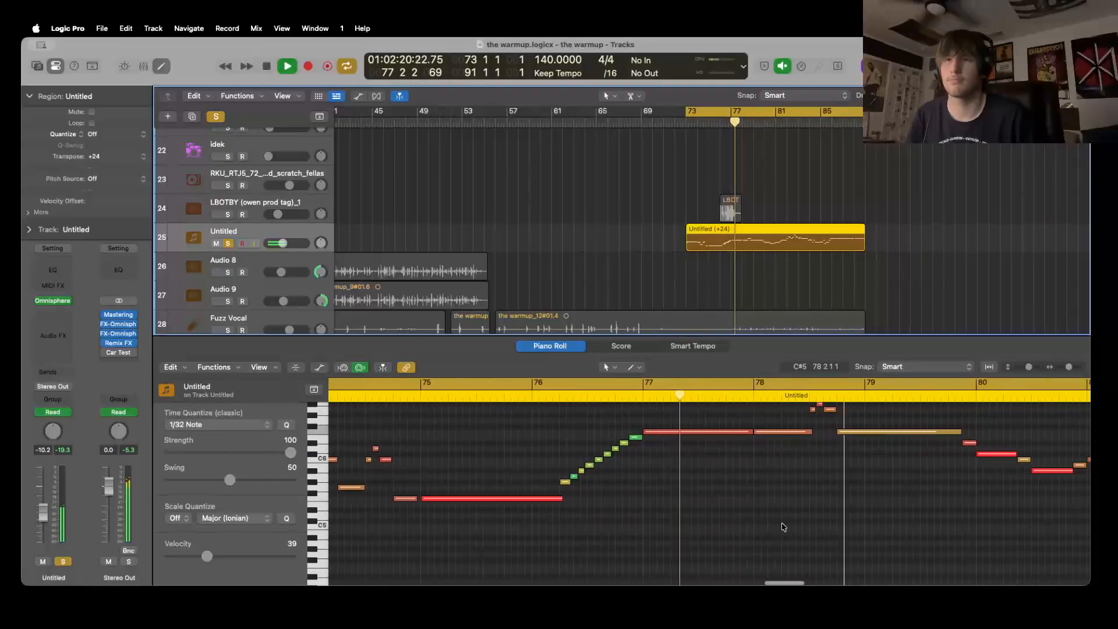
{"action": "scroll", "coordinate": [783, 527], "scroll_direction": "right", "scroll_amount": 4}
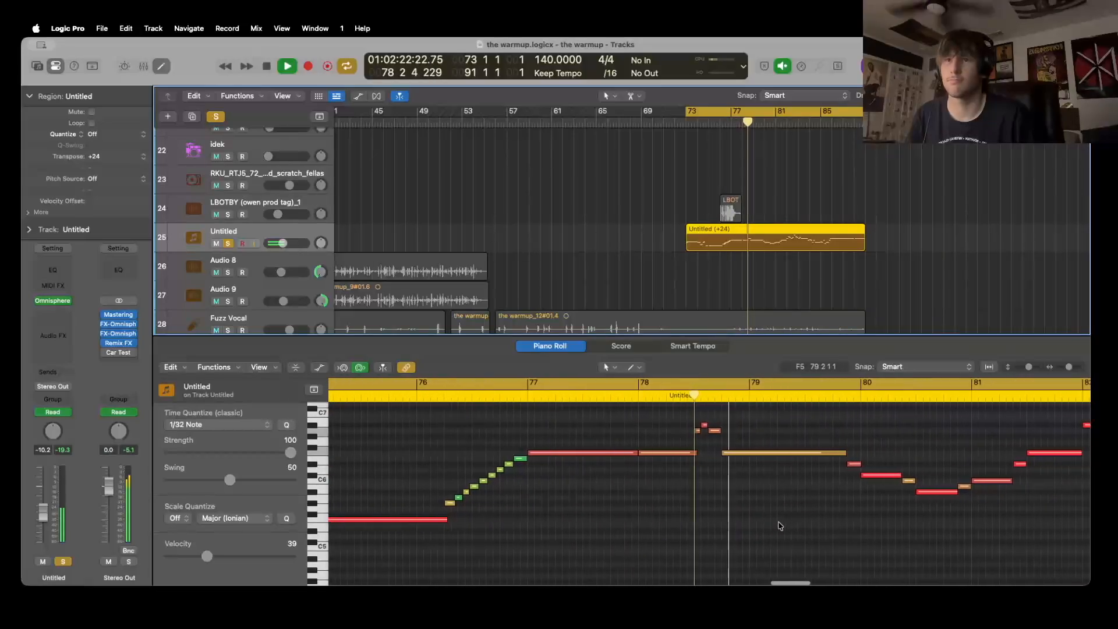
{"action": "scroll", "coordinate": [778, 525], "scroll_direction": "right", "scroll_amount": 4}
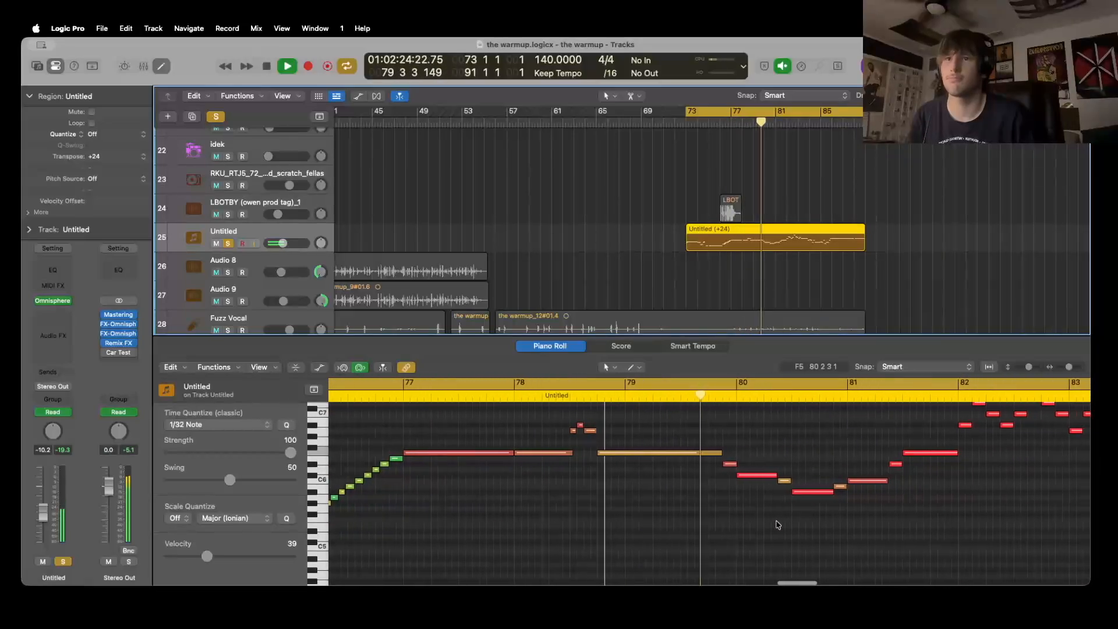
{"action": "scroll", "coordinate": [779, 525], "scroll_direction": "up", "scroll_amount": 1}
{"action": "scroll", "coordinate": [836, 560], "scroll_direction": "right", "scroll_amount": 4}
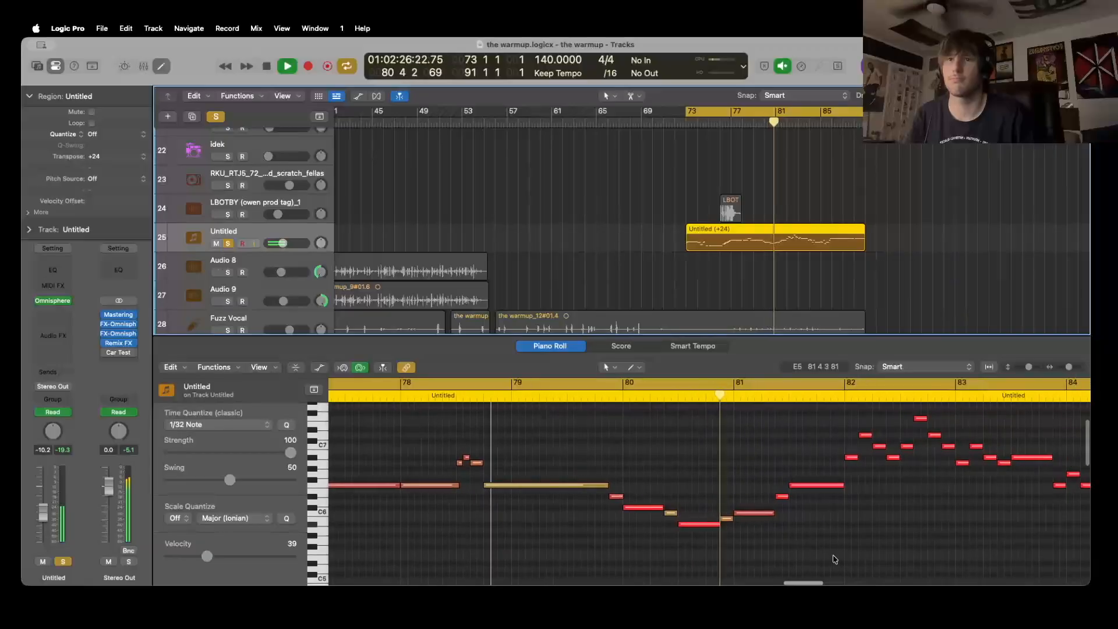
{"action": "scroll", "coordinate": [833, 559], "scroll_direction": "right", "scroll_amount": 5}
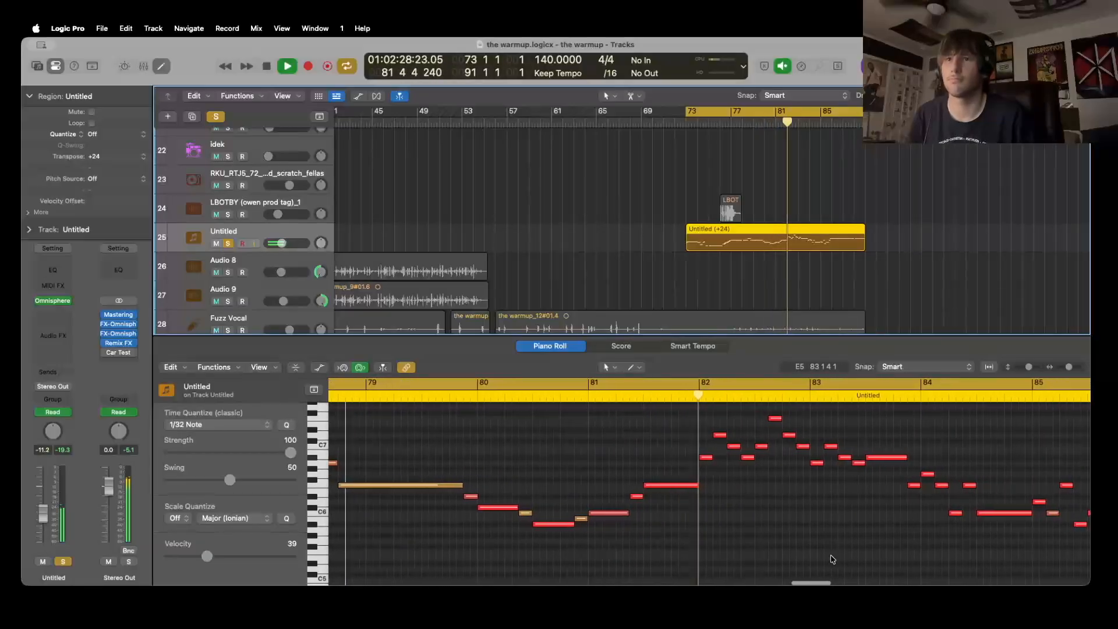
{"action": "scroll", "coordinate": [833, 560], "scroll_direction": "right", "scroll_amount": 5}
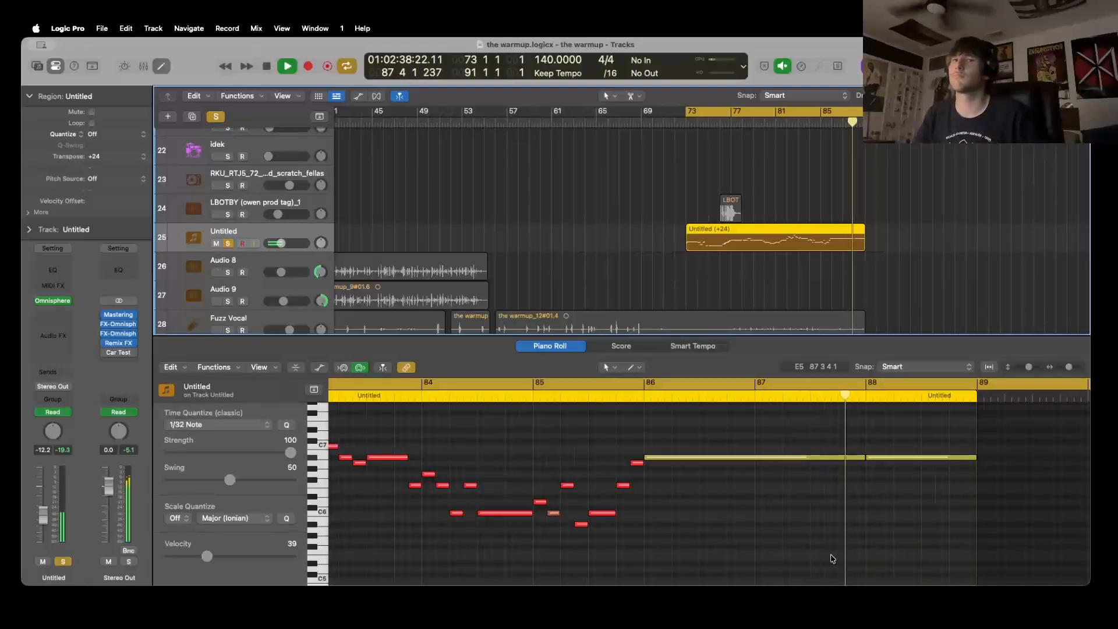
{"action": "key", "text": "space"}
Close the Piano Roll, clear the track solo and move the cycle start back to bar 1
{"action": "key", "text": "e"}
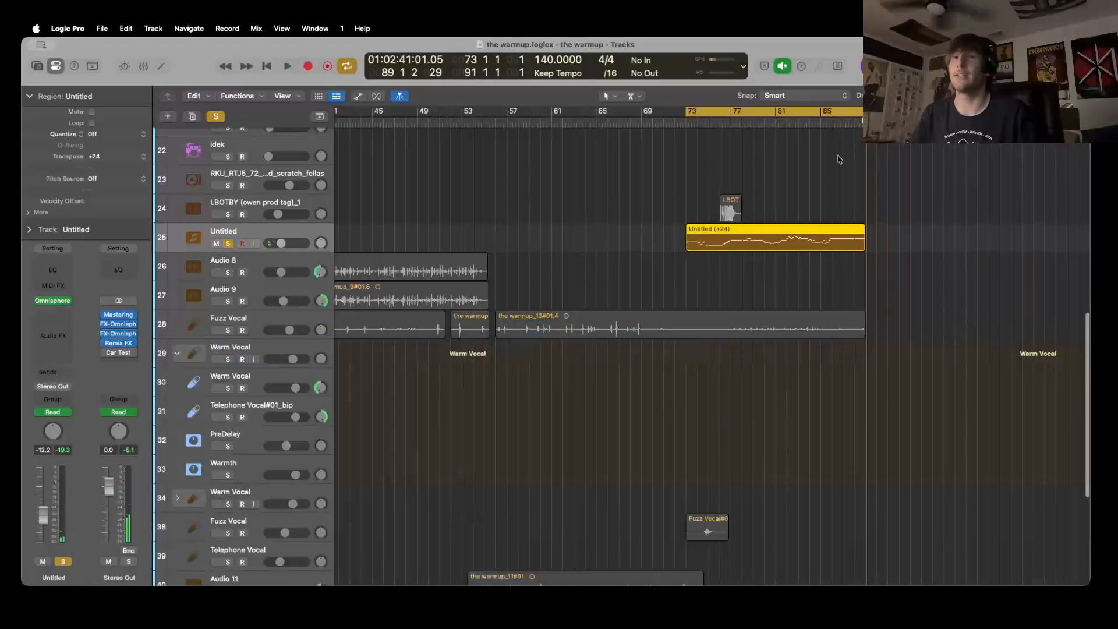
{"action": "left_click", "coordinate": [218, 117]}
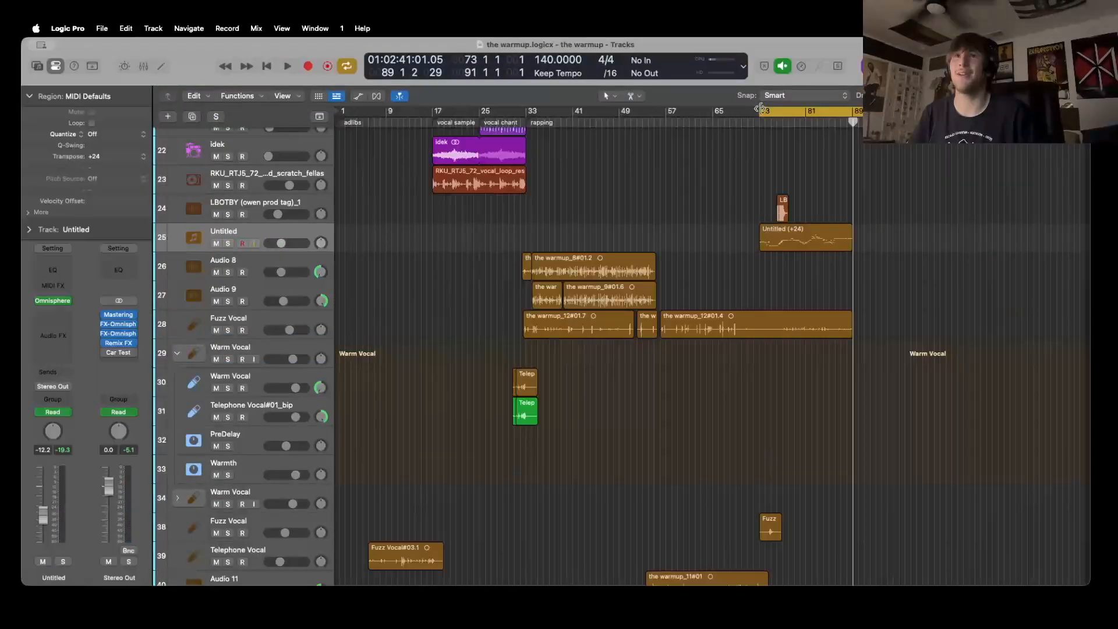
{"action": "left_click_drag", "start_coordinate": [760, 109], "coordinate": [339, 109]}
{"action": "scroll", "coordinate": [443, 216], "scroll_direction": "up", "scroll_amount": 10}
{"action": "scroll", "coordinate": [442, 217], "scroll_direction": "down", "scroll_amount": 4}
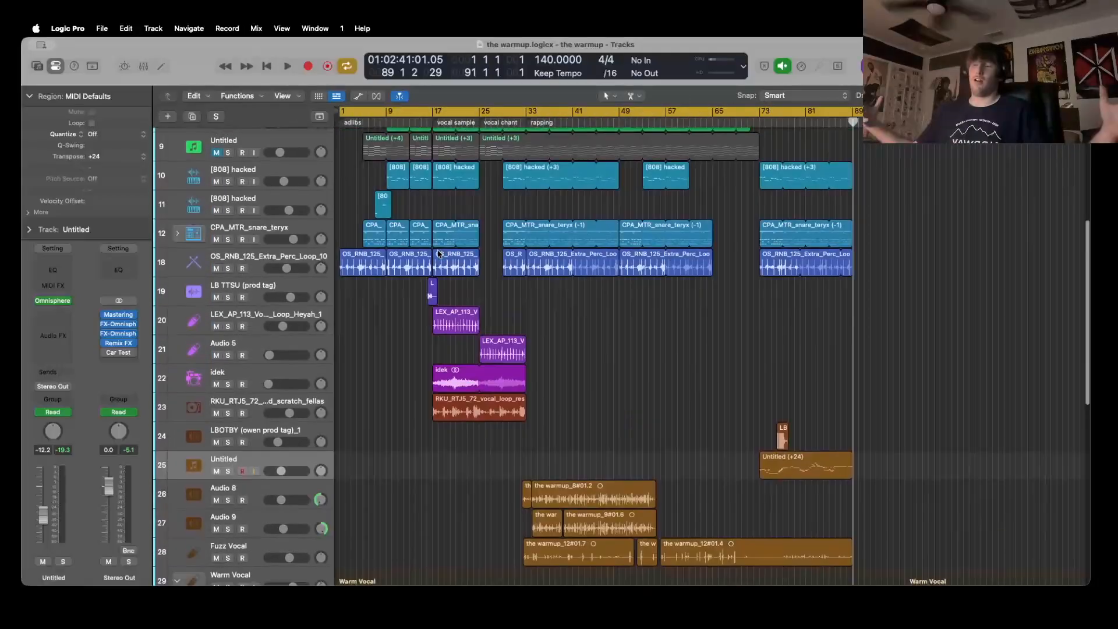
Open the Mixer and look over the channel strips across to the Stereo Out and Master
{"action": "left_click", "coordinate": [141, 66]}
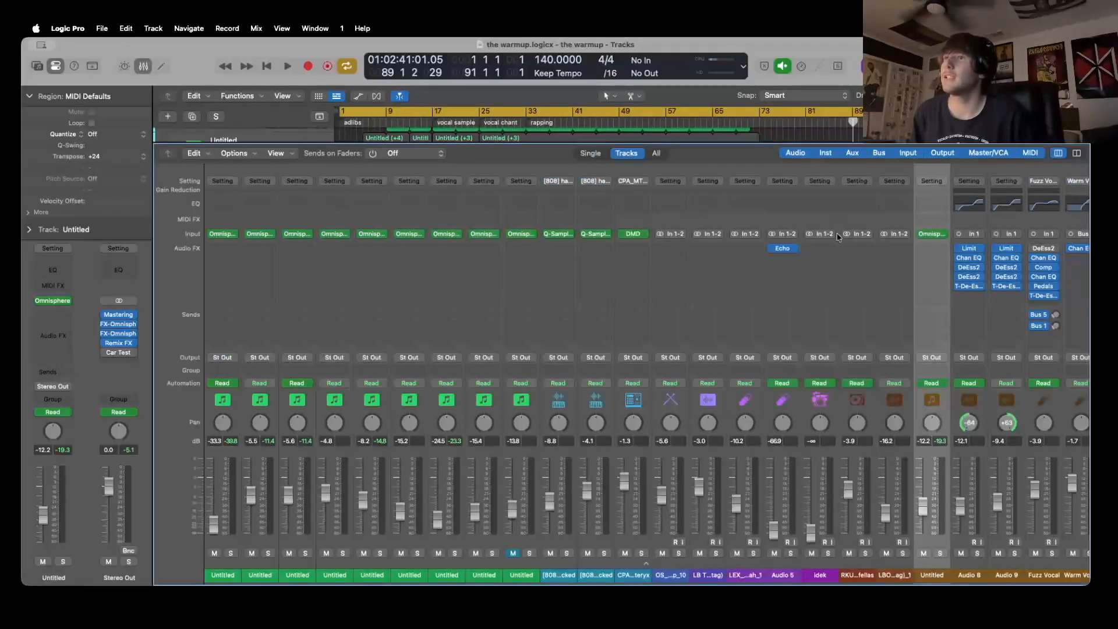
{"action": "scroll", "coordinate": [746, 259], "scroll_direction": "right", "scroll_amount": 15}
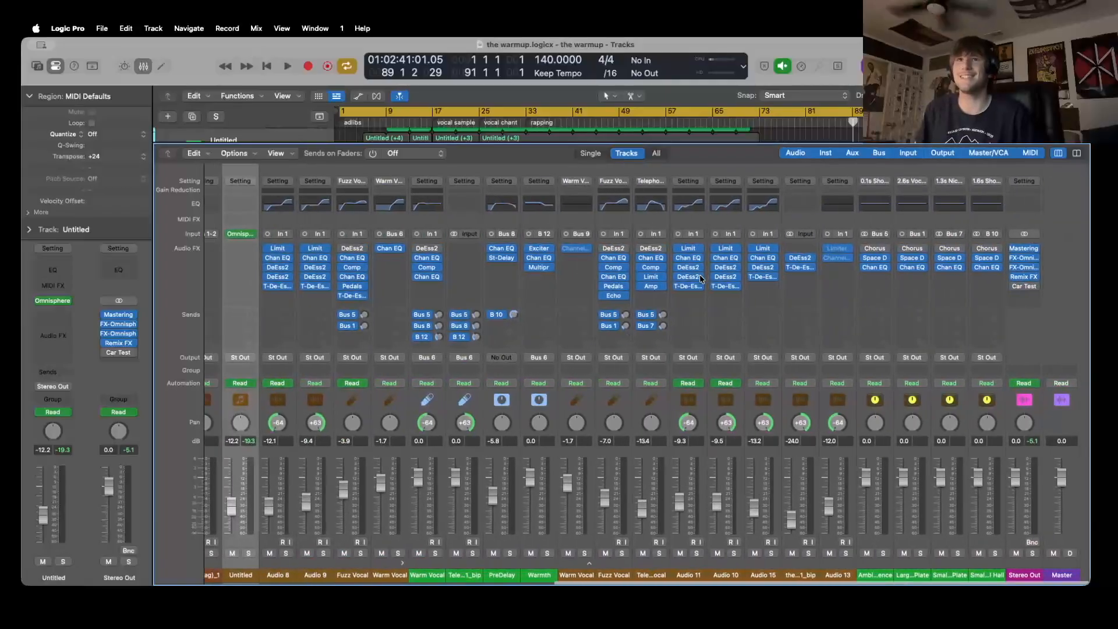
{"action": "scroll", "coordinate": [701, 279], "scroll_direction": "right", "scroll_amount": 3}
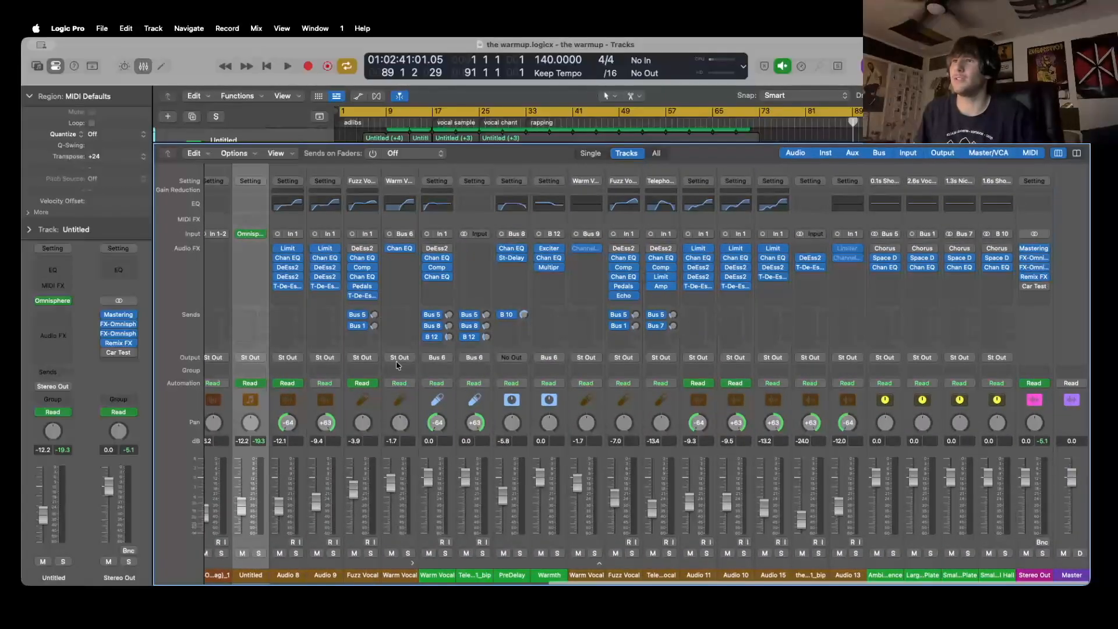
Inspect the Mid Range Saturation and Multiband Sweetener settings in the two FX-Omnisphere plug-ins on the Stereo Out channel
{"action": "left_click", "coordinate": [1033, 266]}
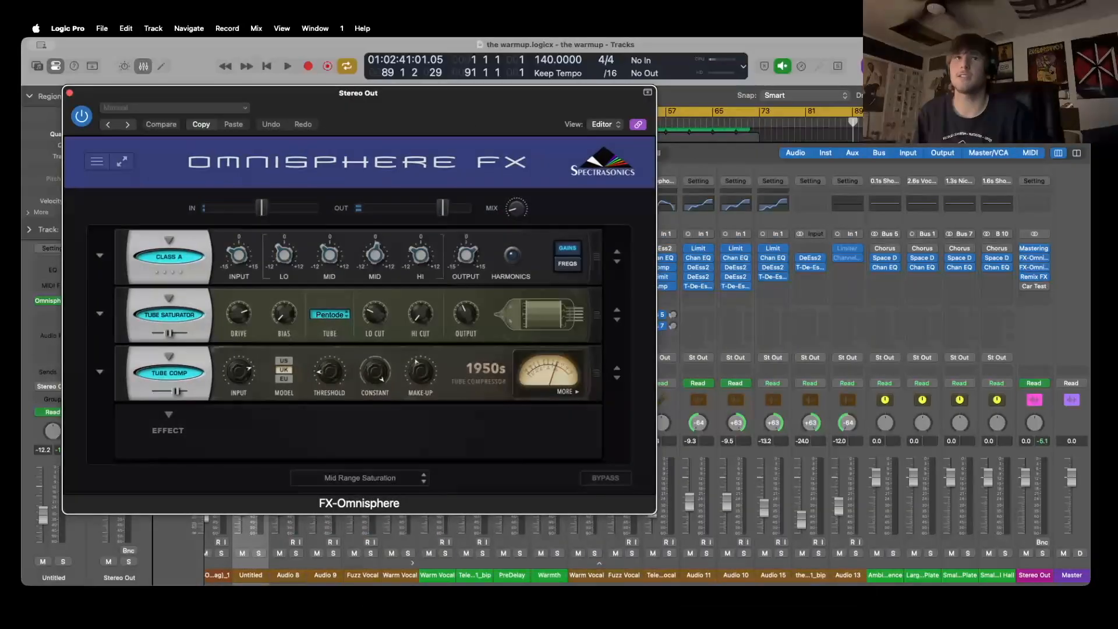
{"action": "left_click", "coordinate": [1041, 269]}
{"action": "mouse_move", "coordinate": [524, 104]}
{"action": "left_mouse_down"}
{"action": "mouse_move", "coordinate": [595, 348]}
{"action": "mouse_move", "coordinate": [569, 62]}
{"action": "mouse_move", "coordinate": [537, 86]}
{"action": "left_mouse_up"}
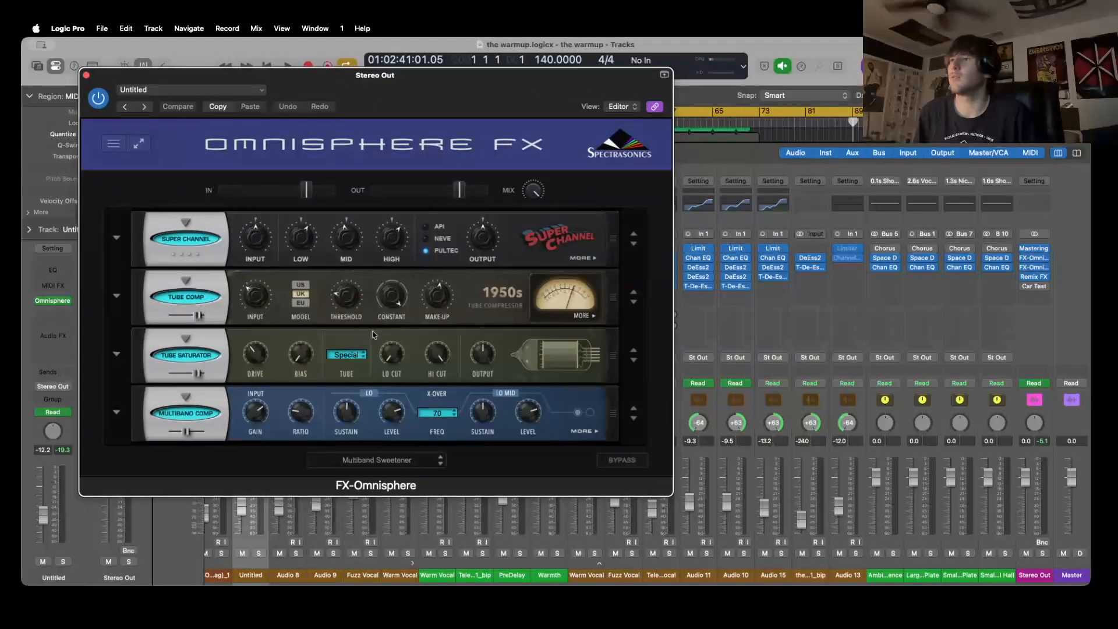
{"action": "left_click", "coordinate": [87, 76]}
{"action": "left_click", "coordinate": [1035, 261]}
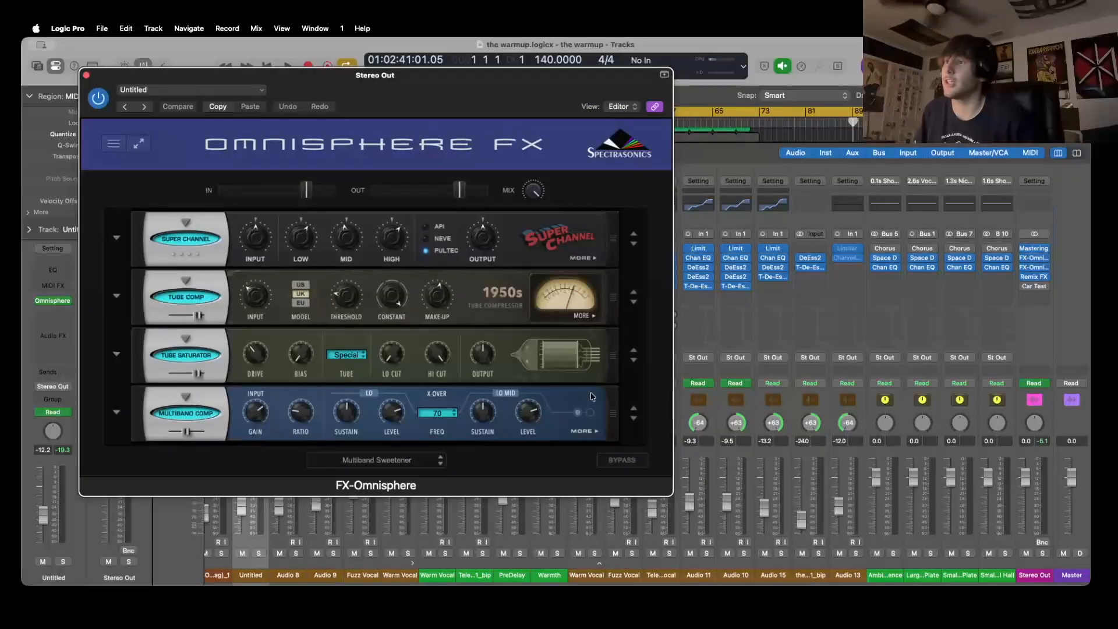
{"action": "left_click", "coordinate": [86, 75]}
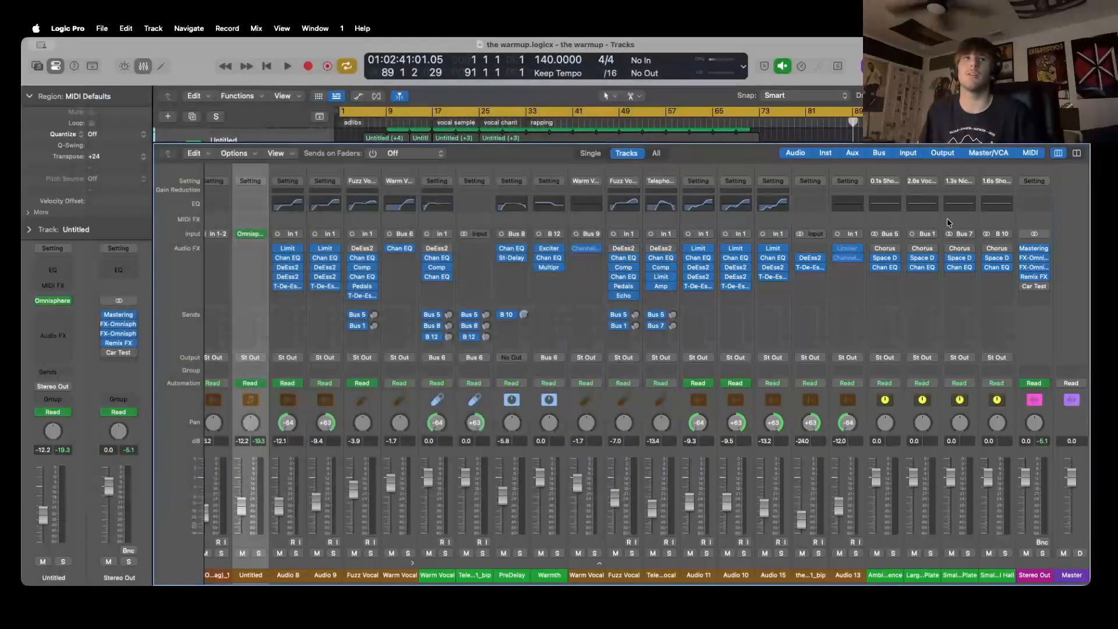
{"action": "left_click", "coordinate": [1036, 267]}
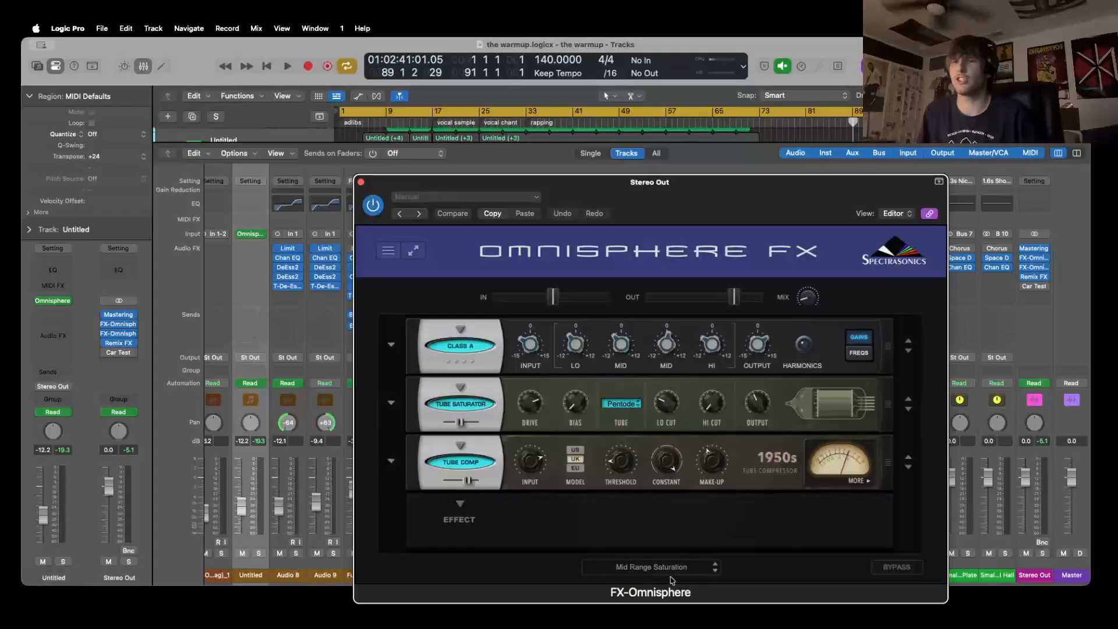
{"action": "left_click", "coordinate": [360, 182]}
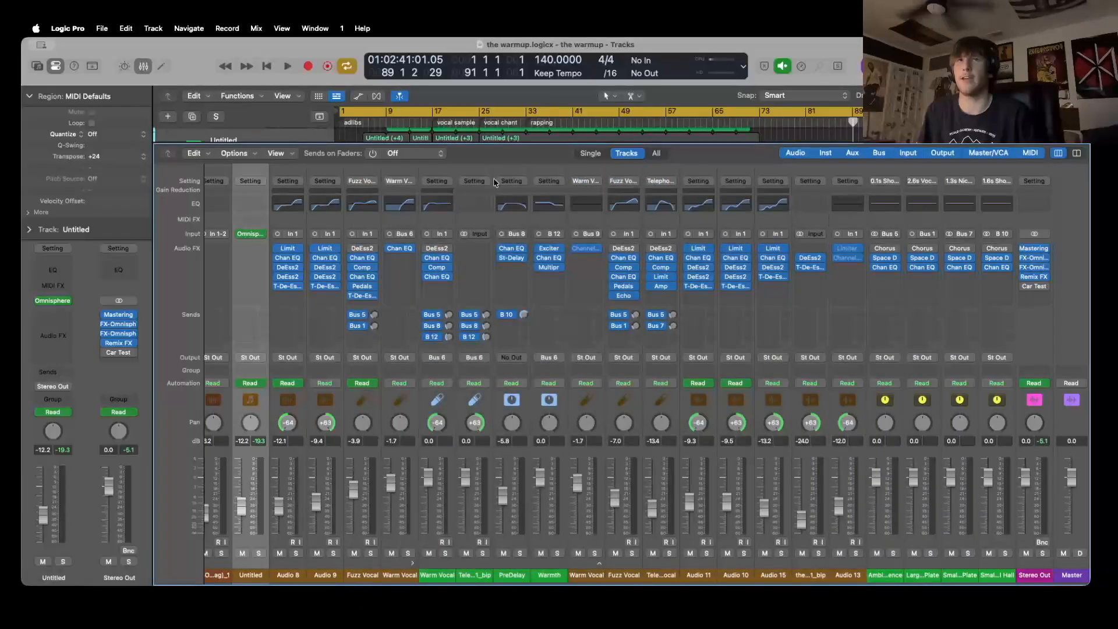
Review the Mastering Assistant settings on the Stereo Out channel and close the plug-in window
{"action": "left_click", "coordinate": [1033, 248]}
{"action": "left_click_drag", "start_coordinate": [641, 197], "coordinate": [561, 162]}
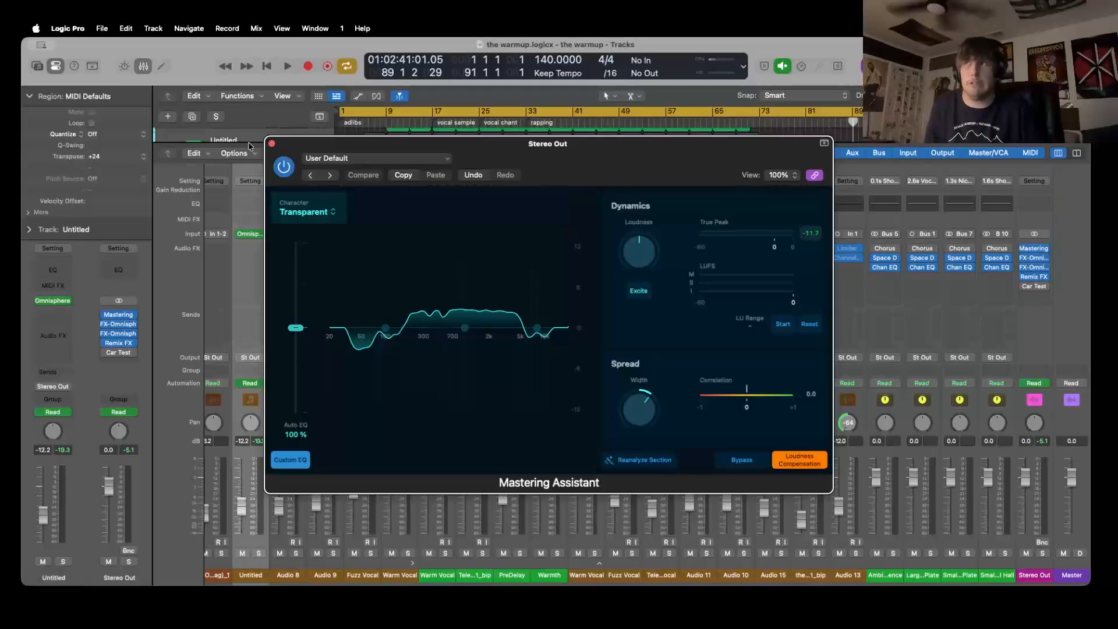
{"action": "left_click", "coordinate": [271, 143]}
Set the cycle range from bar 12 to bar 17, over the automation region on the Stereo Out track
{"action": "left_click_drag", "start_coordinate": [343, 111], "coordinate": [404, 111]}
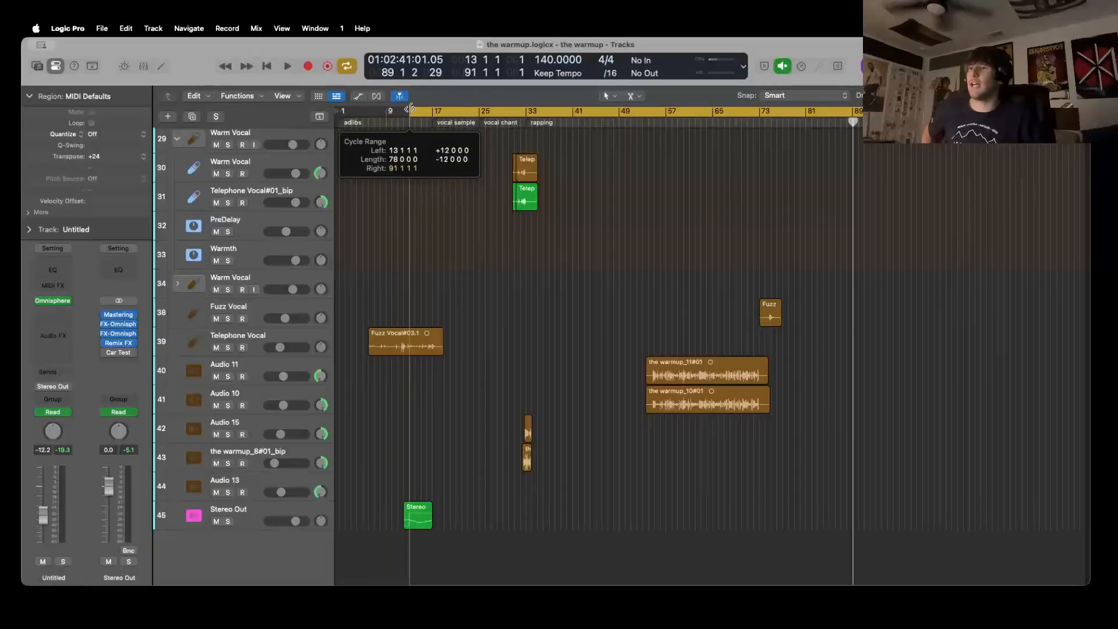
{"action": "left_click_drag", "start_coordinate": [859, 111], "coordinate": [432, 111]}
{"action": "scroll", "coordinate": [393, 395], "scroll_direction": "up", "scroll_amount": 1}
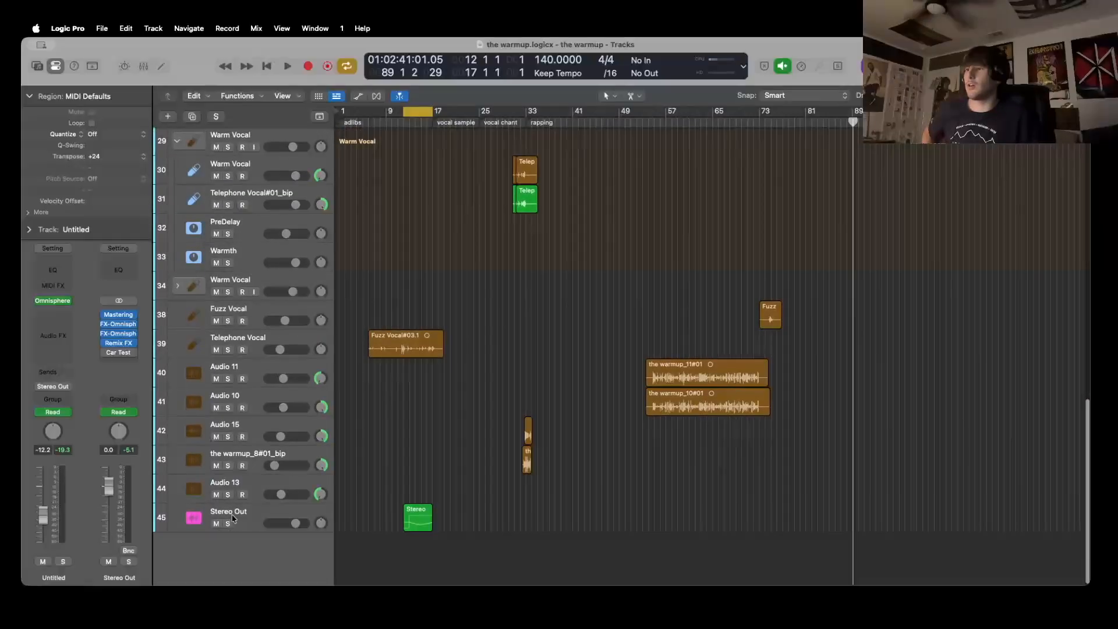
Open Remix FX on the Stereo Out track and play the cycled section from bar 12 to bar 17
{"action": "left_click", "coordinate": [233, 519]}
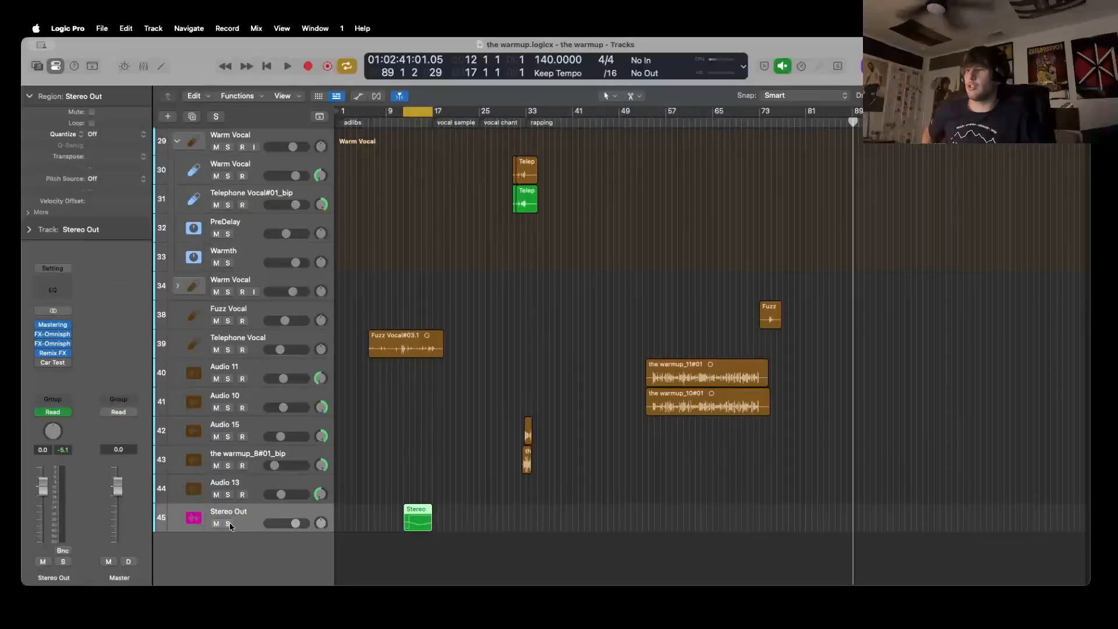
{"action": "left_click", "coordinate": [53, 354]}
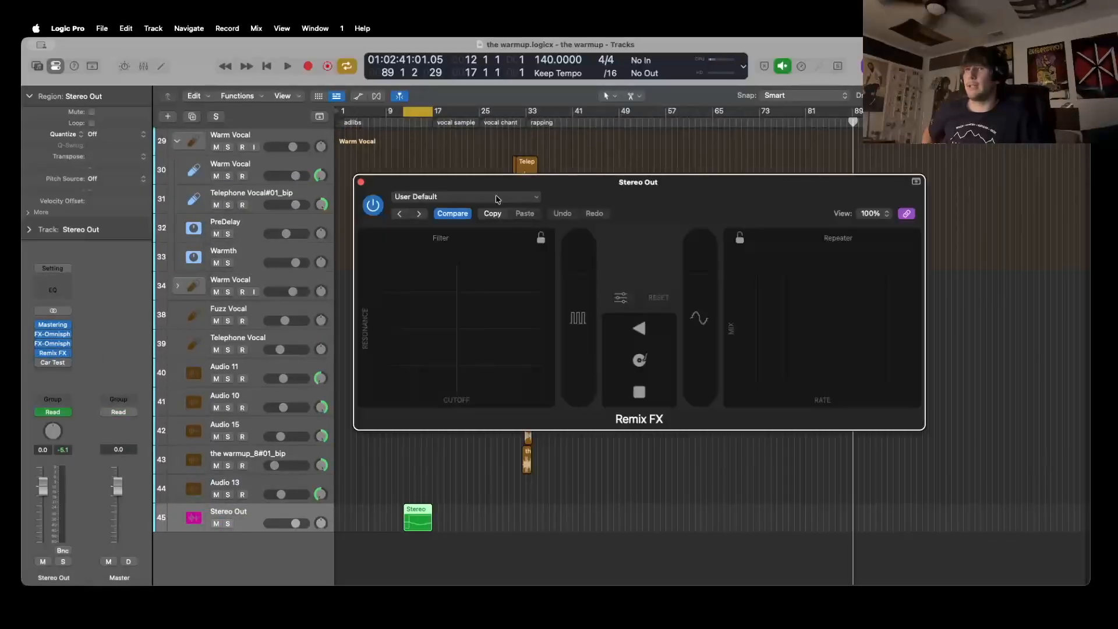
{"action": "left_click_drag", "start_coordinate": [629, 189], "coordinate": [419, 164]}
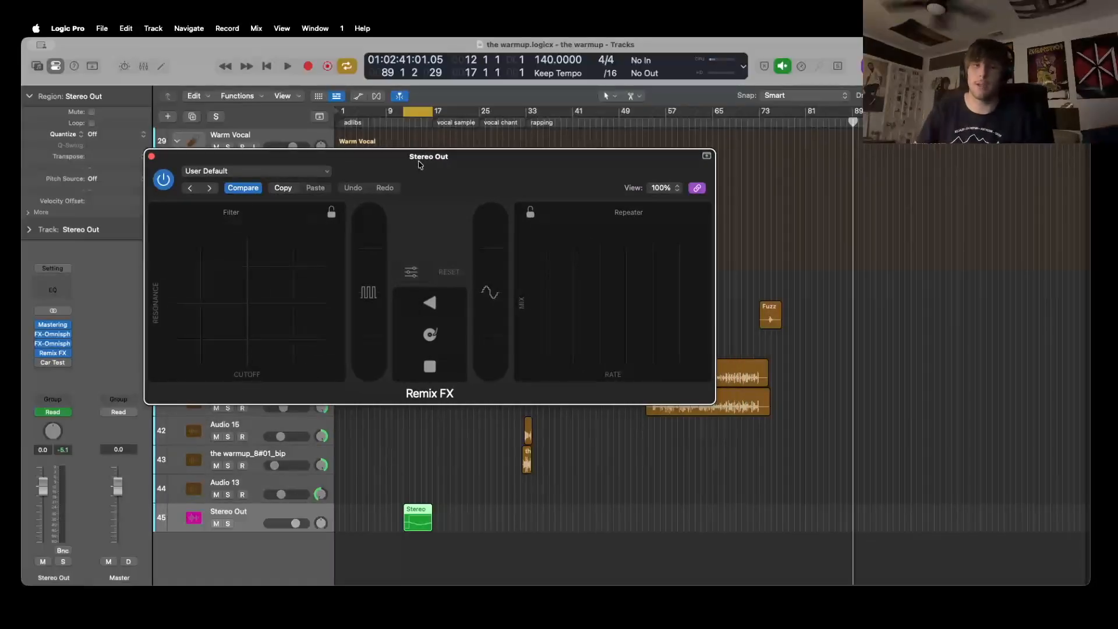
{"action": "key", "text": "space"}
{"action": "left_click_drag", "start_coordinate": [241, 302], "coordinate": [213, 329]}
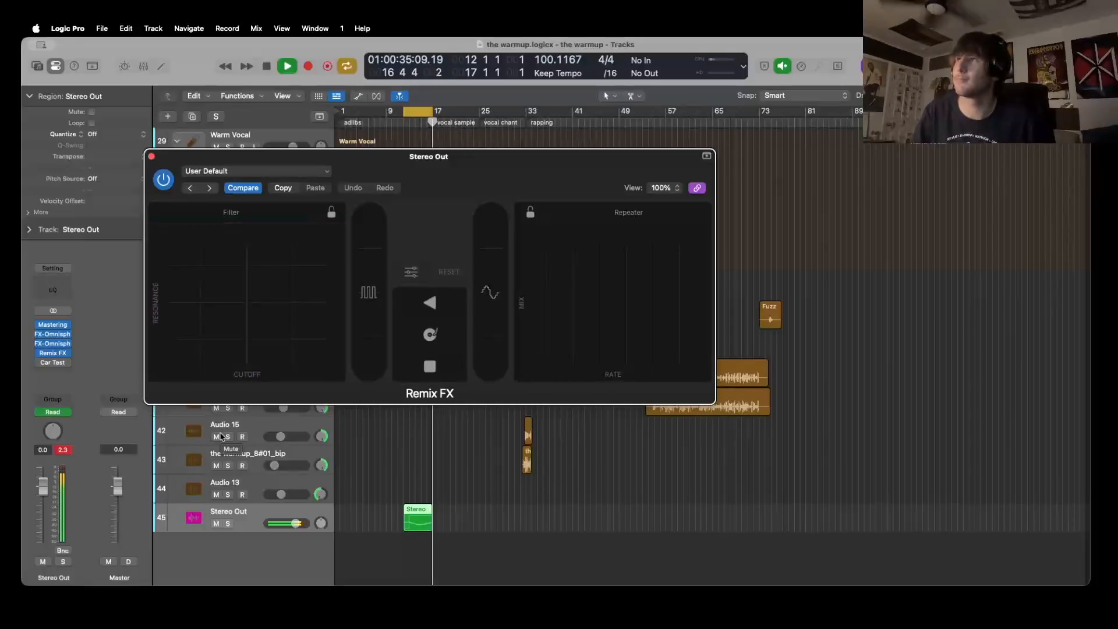
{"action": "key", "text": "space"}
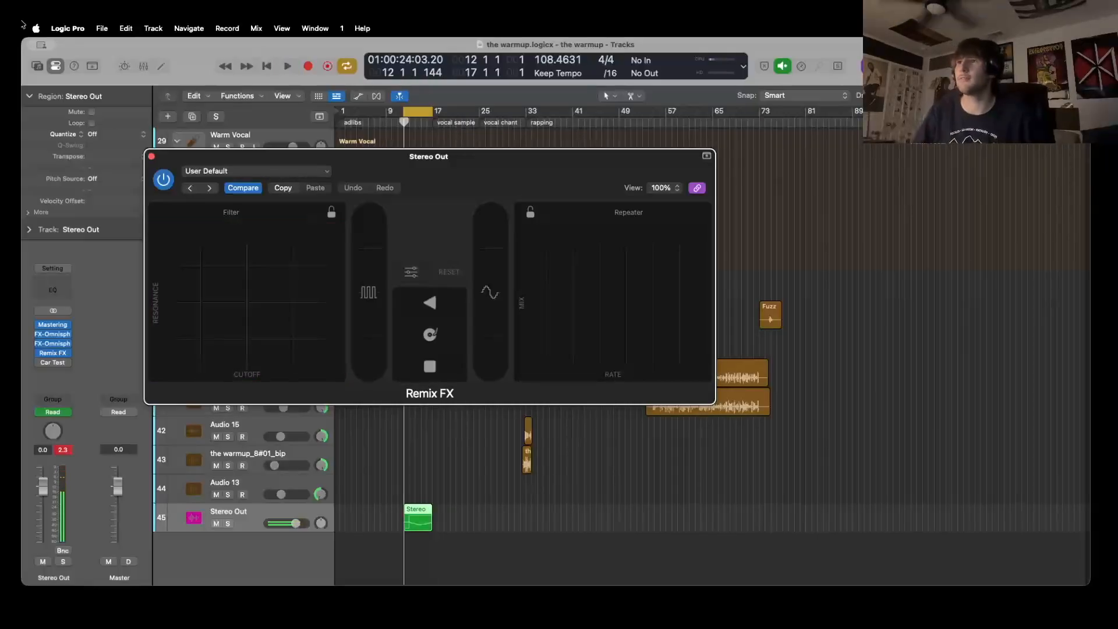
Close the Remix FX window and set the cycle range from bar 1 to bar 90, covering the whole song
{"action": "left_click", "coordinate": [152, 157]}
{"action": "left_click_drag", "start_coordinate": [433, 111], "coordinate": [790, 134]}
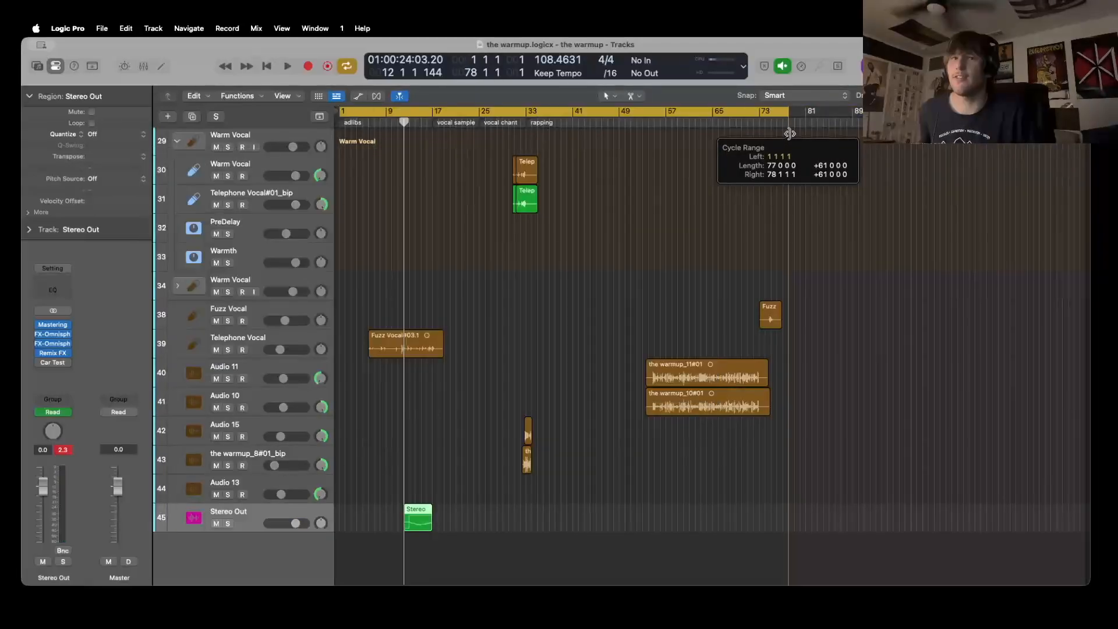
{"action": "scroll", "coordinate": [761, 276], "scroll_direction": "up", "scroll_amount": 8}
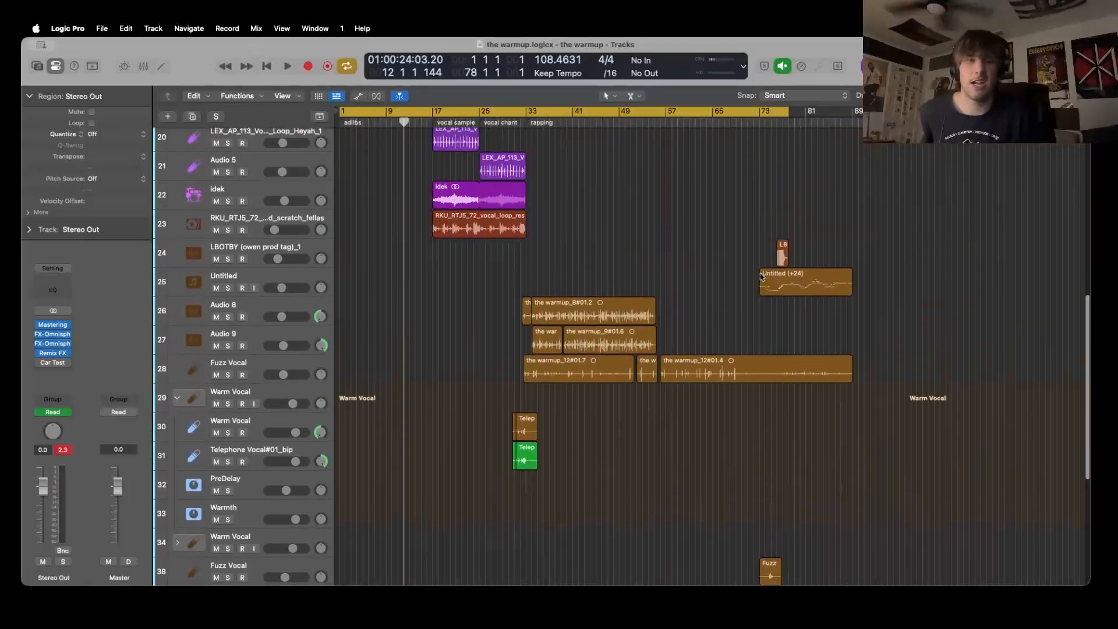
{"action": "scroll", "coordinate": [761, 275], "scroll_direction": "up", "scroll_amount": 5}
{"action": "left_click_drag", "start_coordinate": [788, 110], "coordinate": [852, 95]}
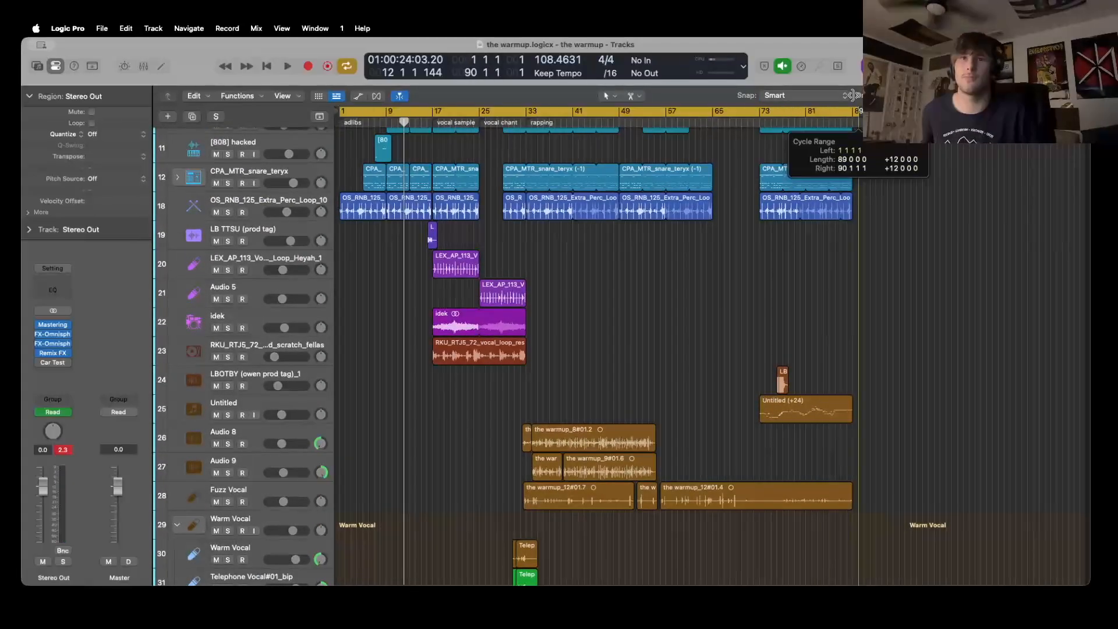
Open the Car Test plug-in on the Stereo Out channel, enable it, and move its window clear of the timeline
{"action": "scroll", "coordinate": [801, 215], "scroll_direction": "up", "scroll_amount": 5}
{"action": "scroll", "coordinate": [800, 215], "scroll_direction": "down", "scroll_amount": 12}
{"action": "scroll", "coordinate": [801, 215], "scroll_direction": "up", "scroll_amount": 5}
{"action": "scroll", "coordinate": [800, 215], "scroll_direction": "down", "scroll_amount": 5}
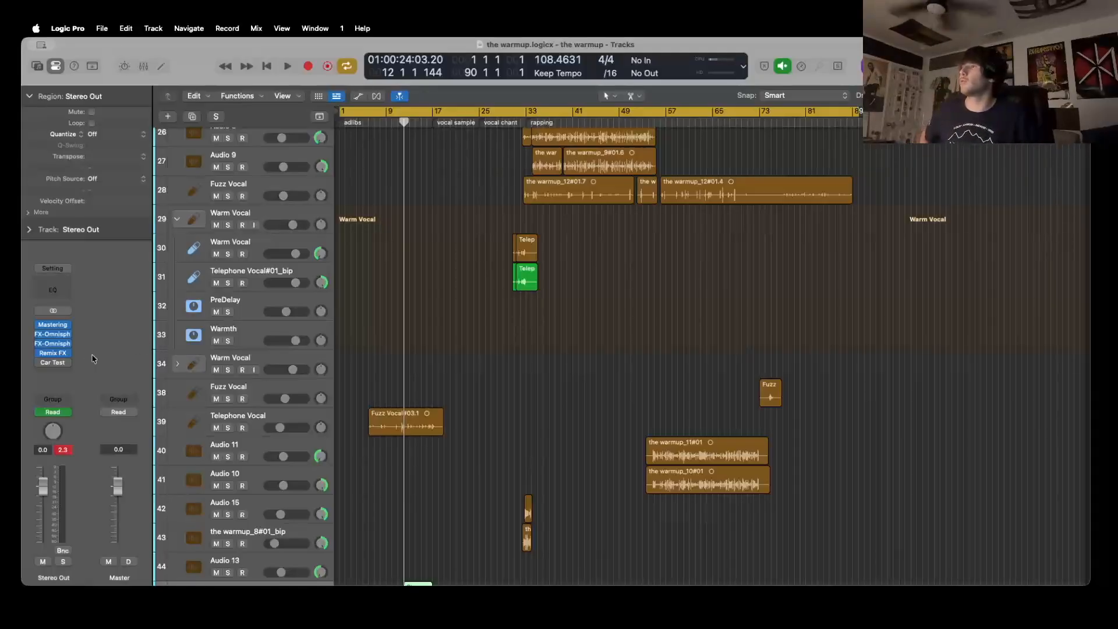
{"action": "left_click", "coordinate": [52, 364]}
{"action": "left_click_drag", "start_coordinate": [619, 199], "coordinate": [567, 178]}
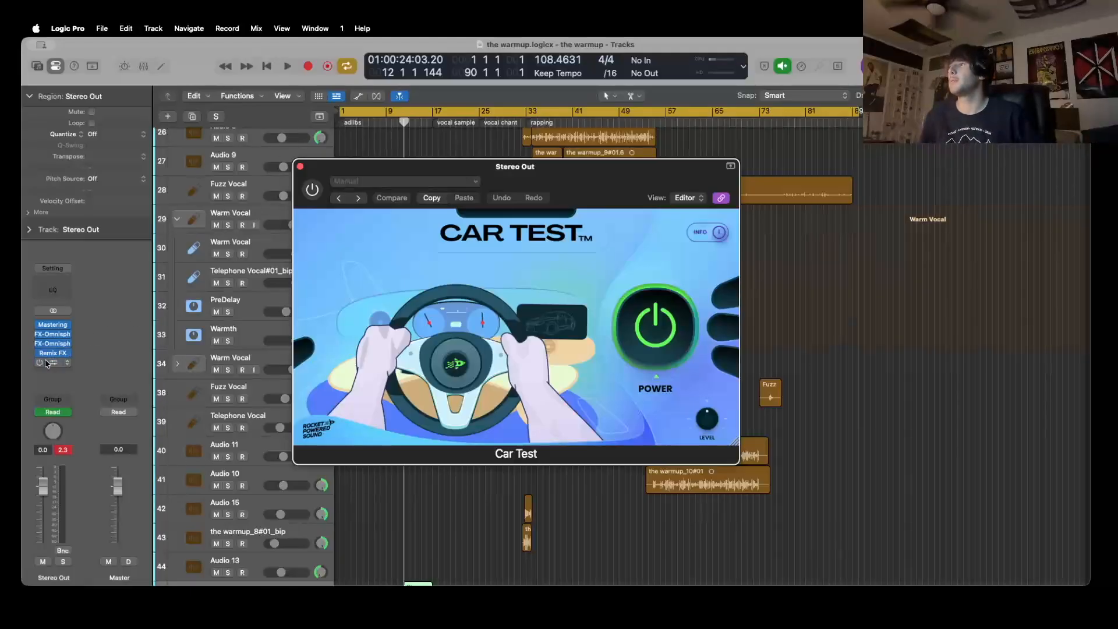
{"action": "left_click_drag", "start_coordinate": [611, 170], "coordinate": [691, 167]}
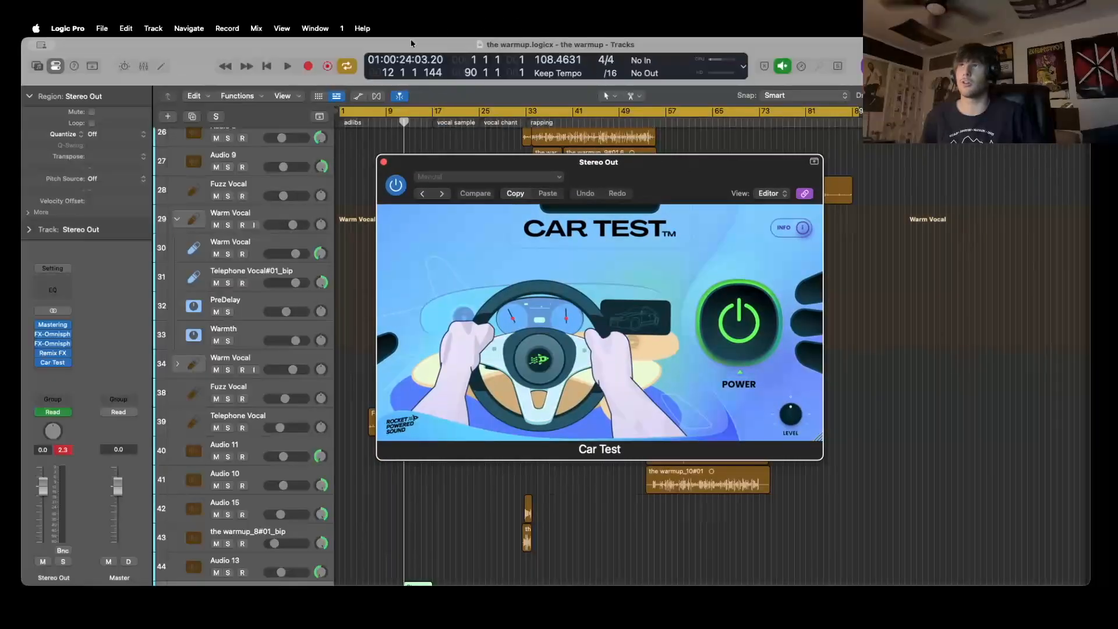
{"action": "left_click_drag", "start_coordinate": [488, 167], "coordinate": [779, 399]}
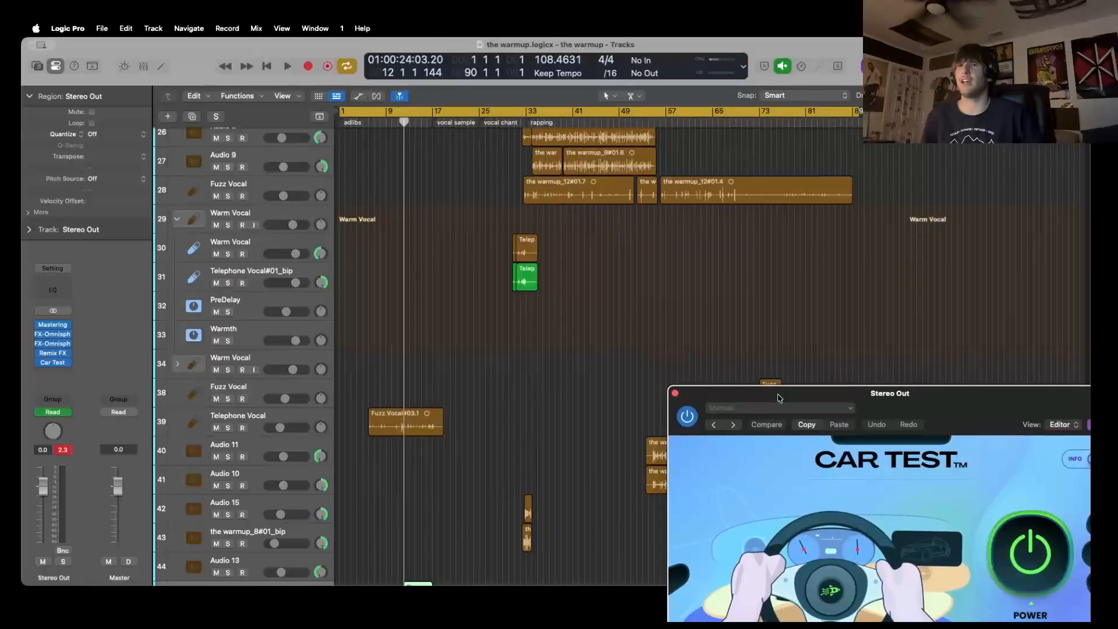
Set the cycle range to start at bar 33 and play the rapping section with Car Test active
{"action": "left_click_drag", "start_coordinate": [339, 114], "coordinate": [527, 113]}
{"action": "left_click_drag", "start_coordinate": [812, 408], "coordinate": [633, 328]}
{"action": "left_click_drag", "start_coordinate": [960, 395], "coordinate": [339, 173]}
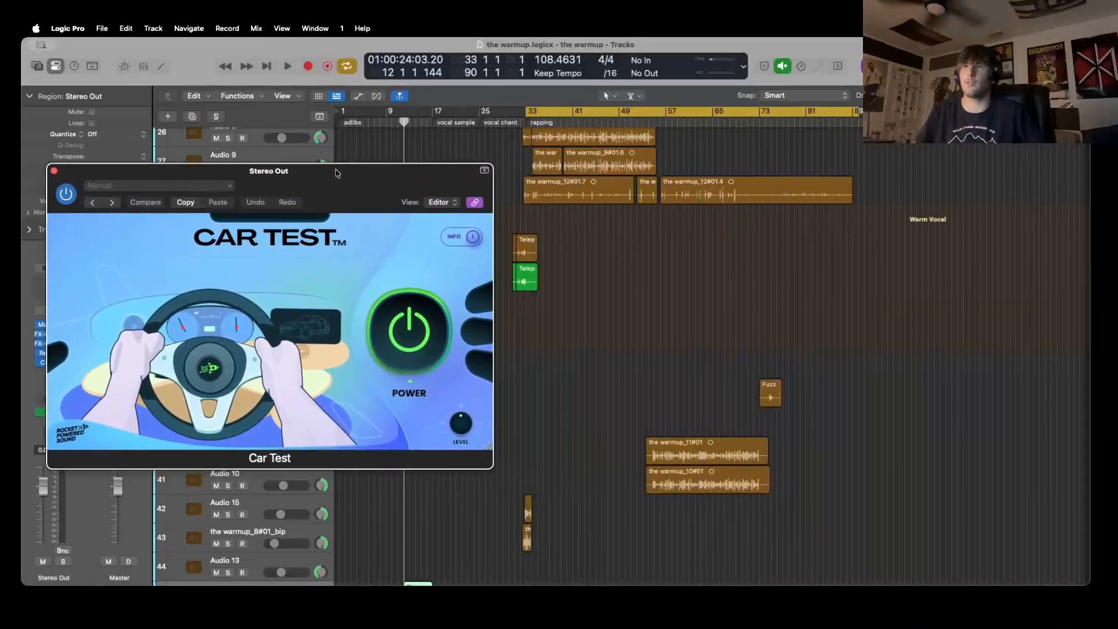
{"action": "key", "text": "space"}
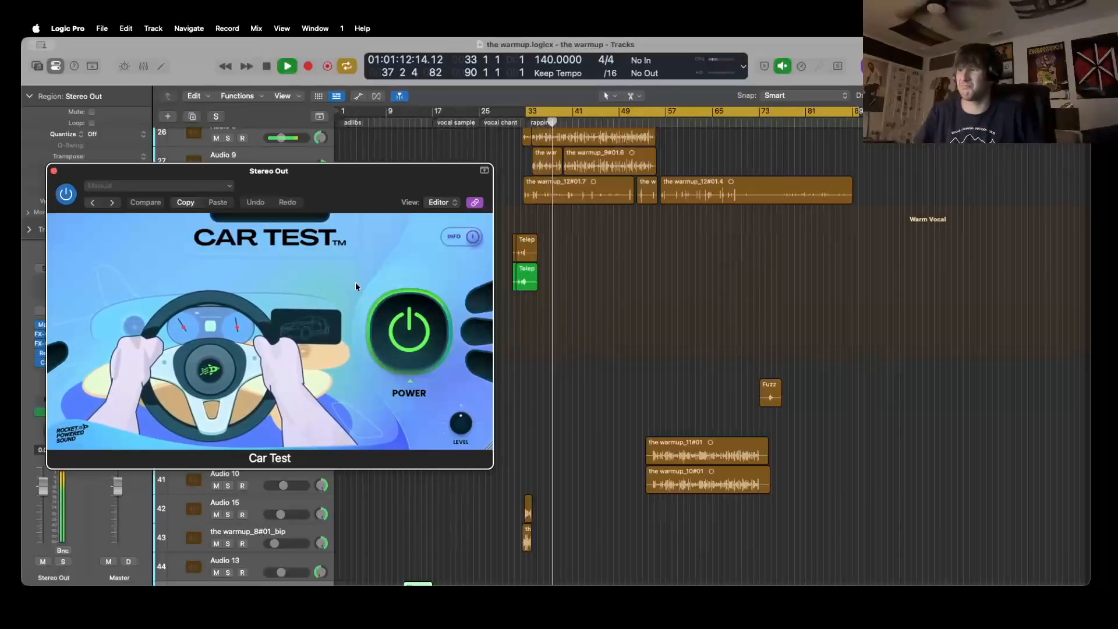
{"action": "key", "text": "space"}
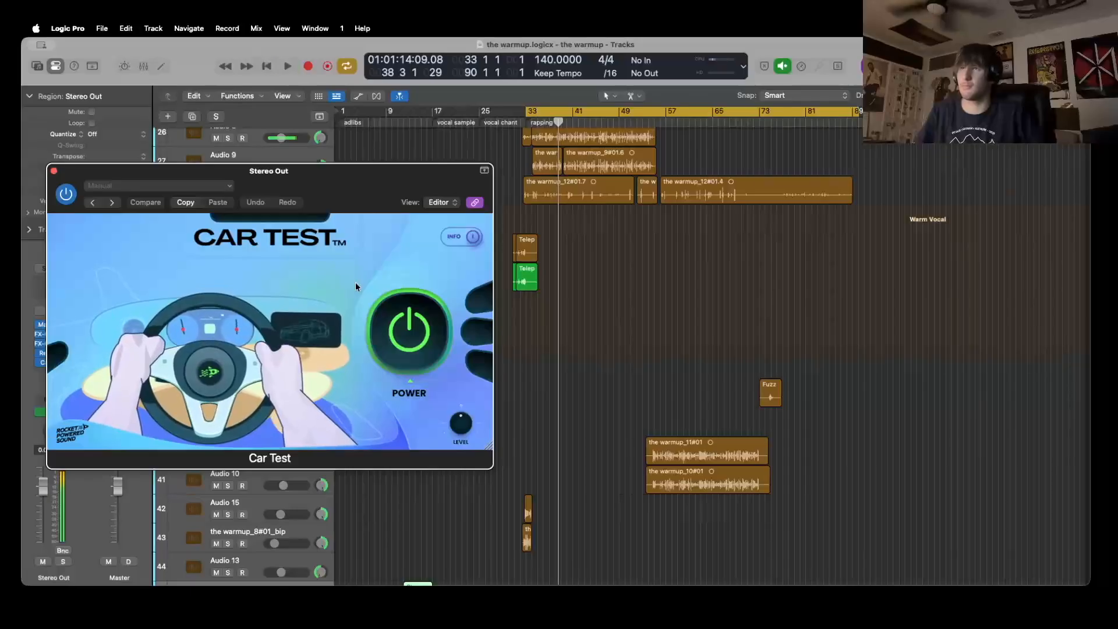
Turn off Car Test's power, replay the rapping section for comparison, and close the plug-in window
{"action": "left_click", "coordinate": [401, 329]}
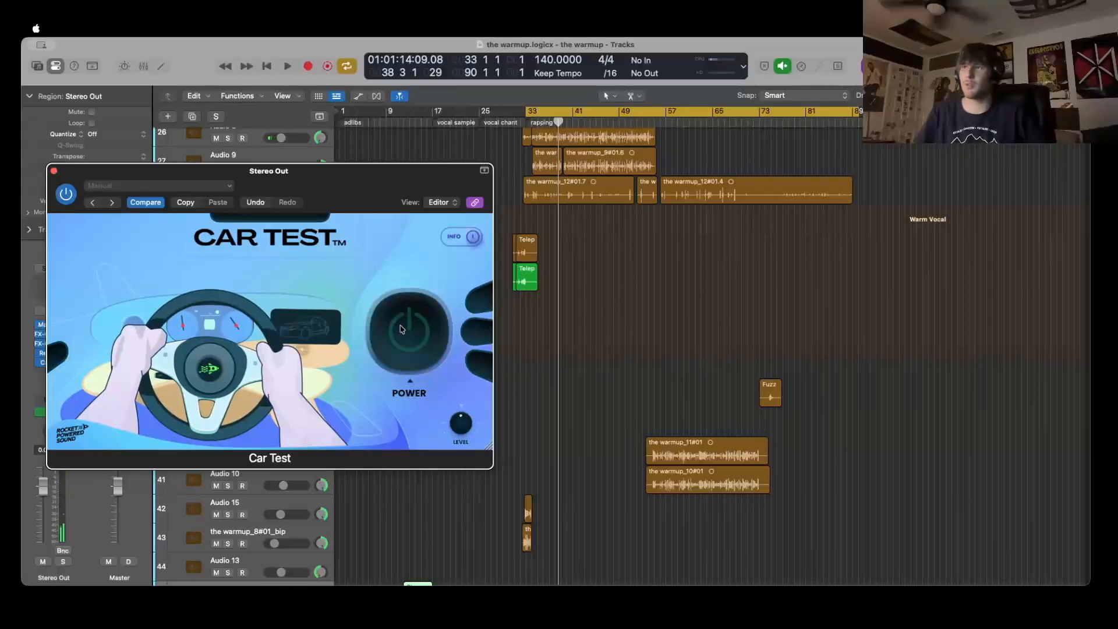
{"action": "key", "text": "space"}
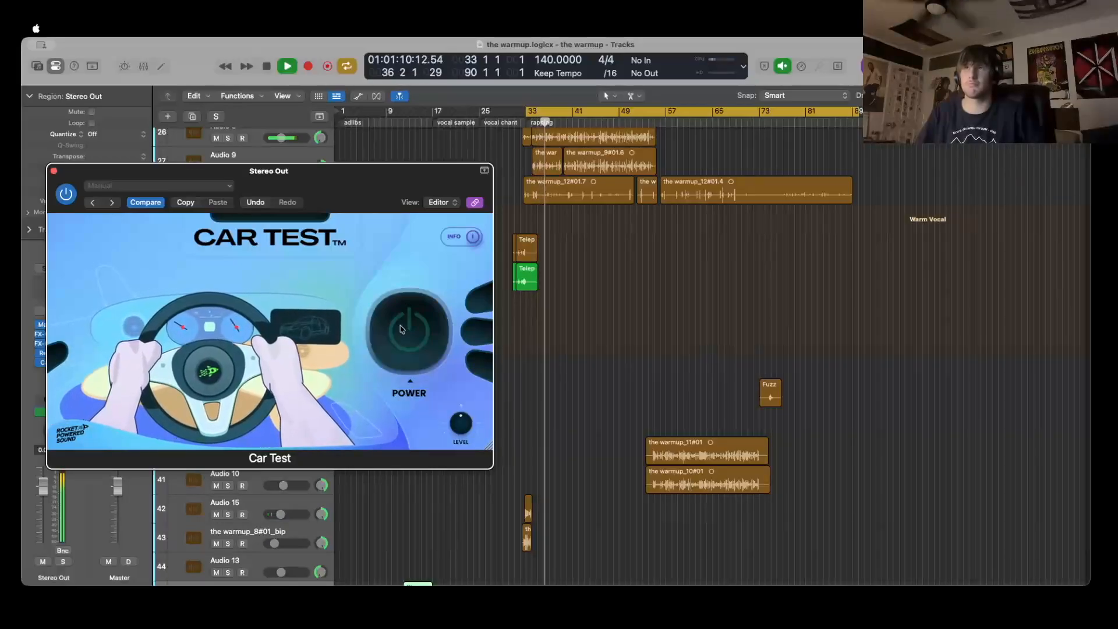
{"action": "key", "text": "space"}
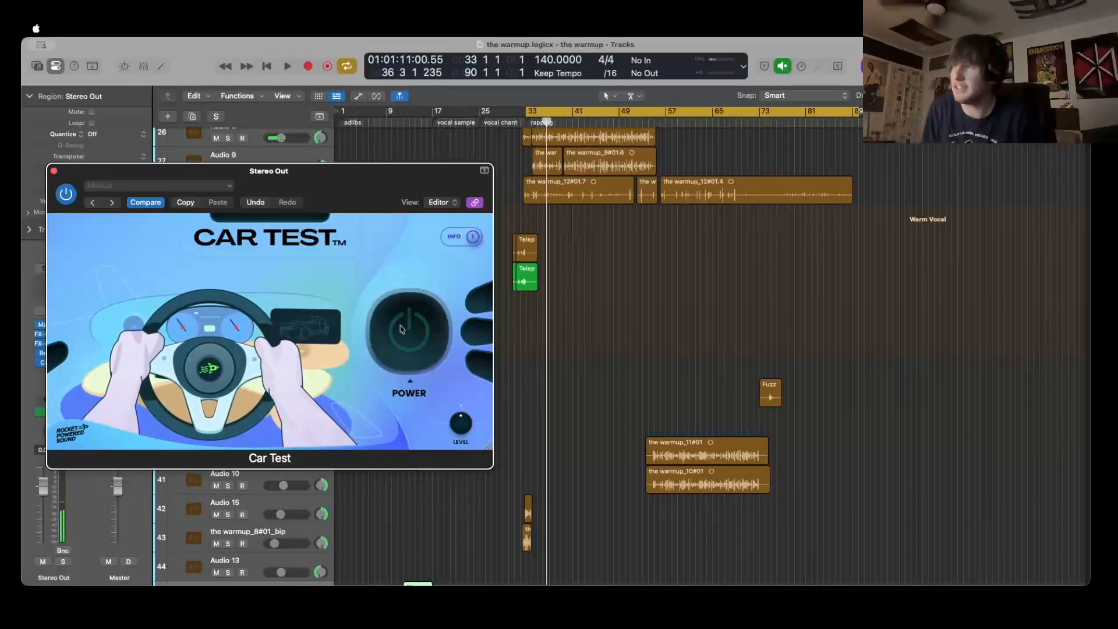
{"action": "left_click", "coordinate": [53, 170]}
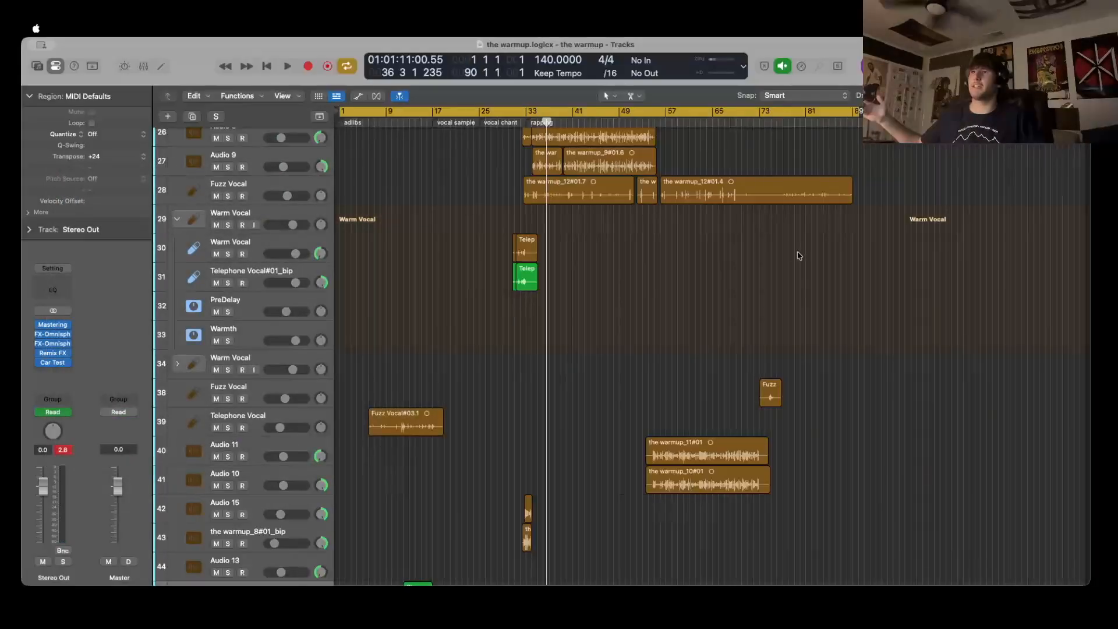
Show the global tracks to review the tempo curve across the song, and hide them again
{"action": "scroll", "coordinate": [798, 254], "scroll_direction": "up", "scroll_amount": 15}
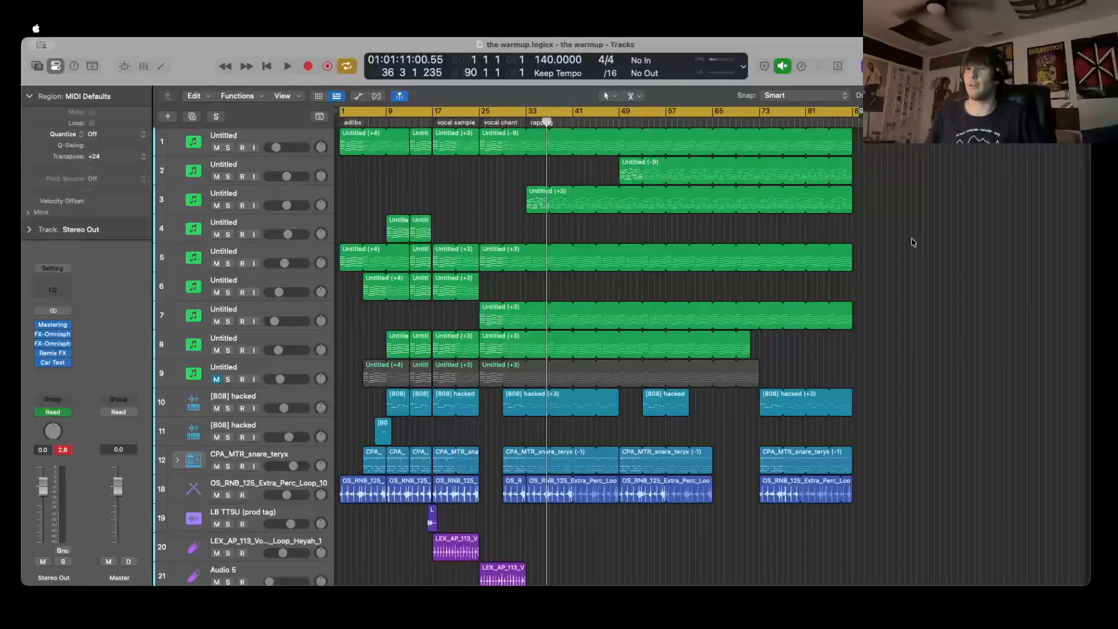
{"action": "left_click", "coordinate": [320, 117]}
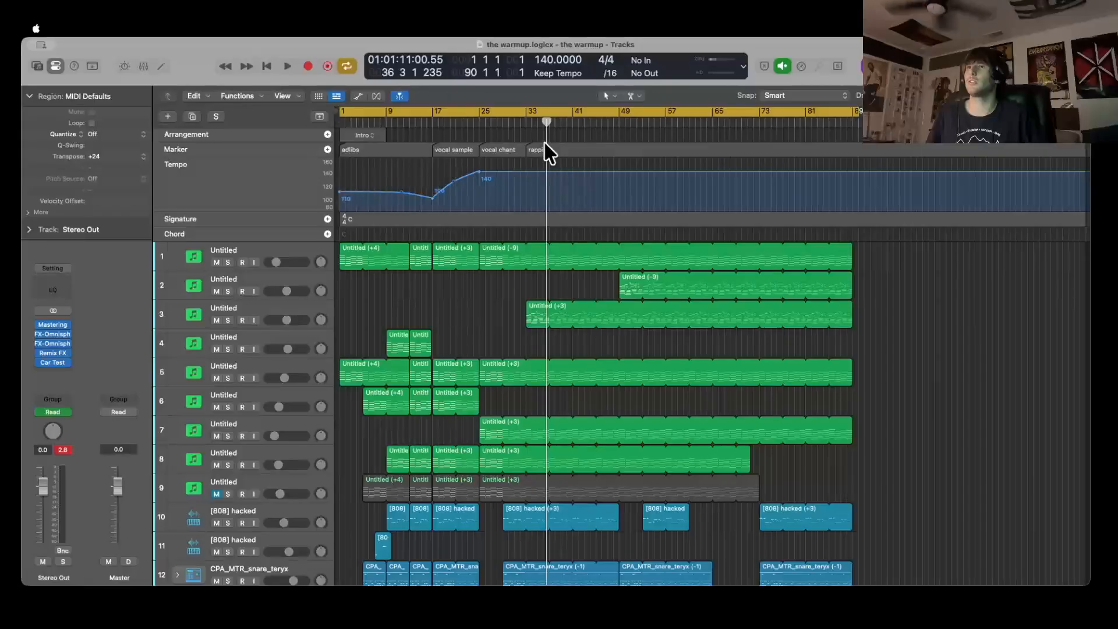
{"action": "left_click", "coordinate": [321, 117]}
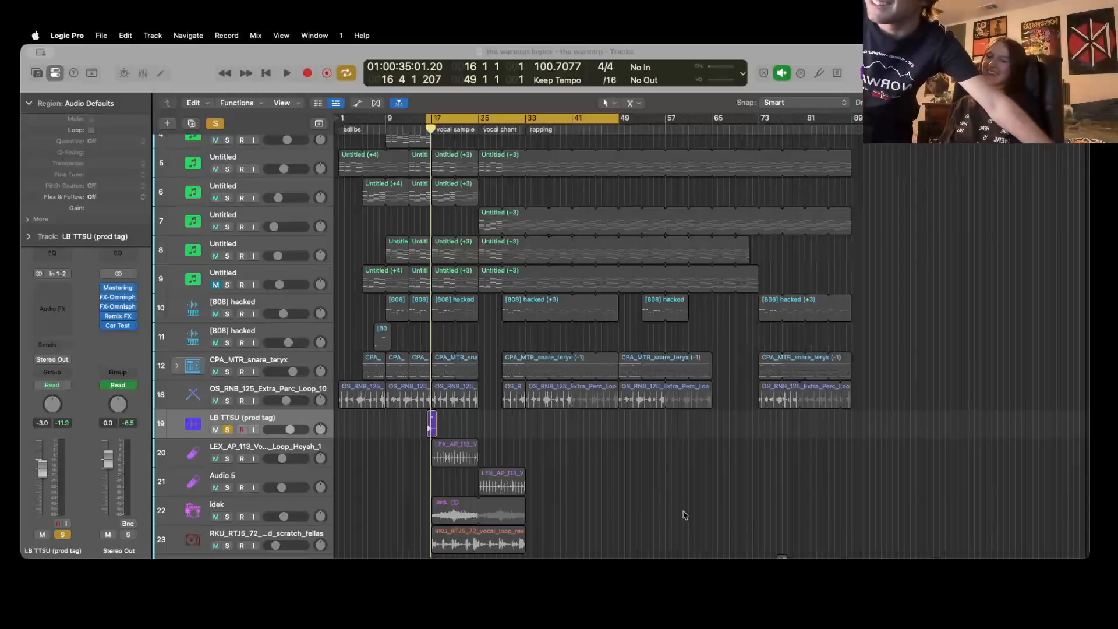
Play the soloed LB TTSU (prod tag) track from its region just before bar 17
{"action": "key", "text": "space"}
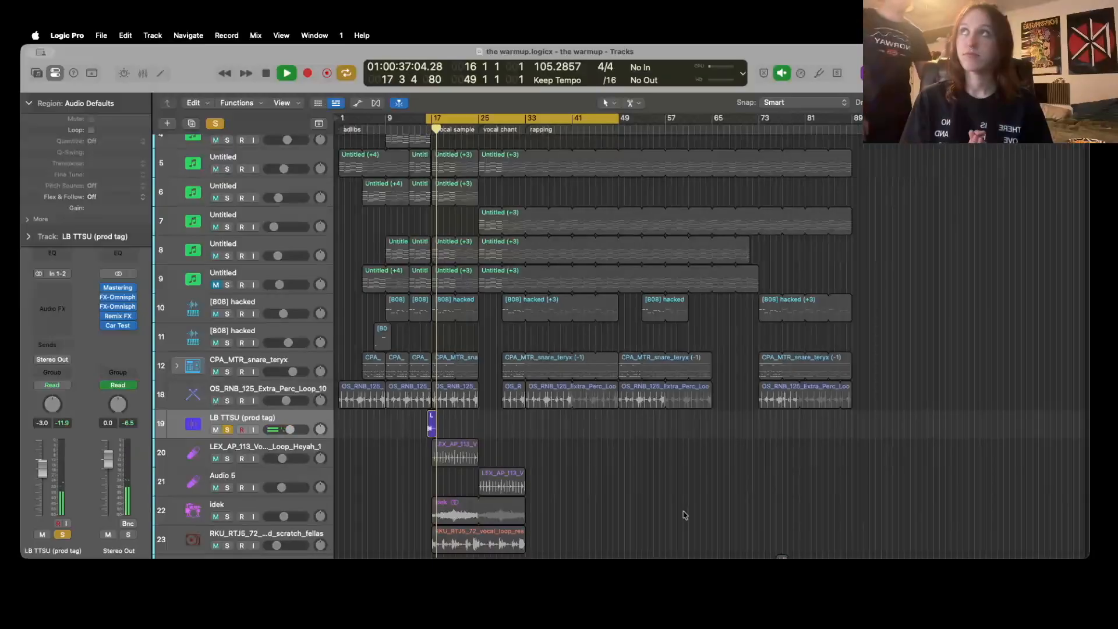
{"action": "key", "text": "space"}
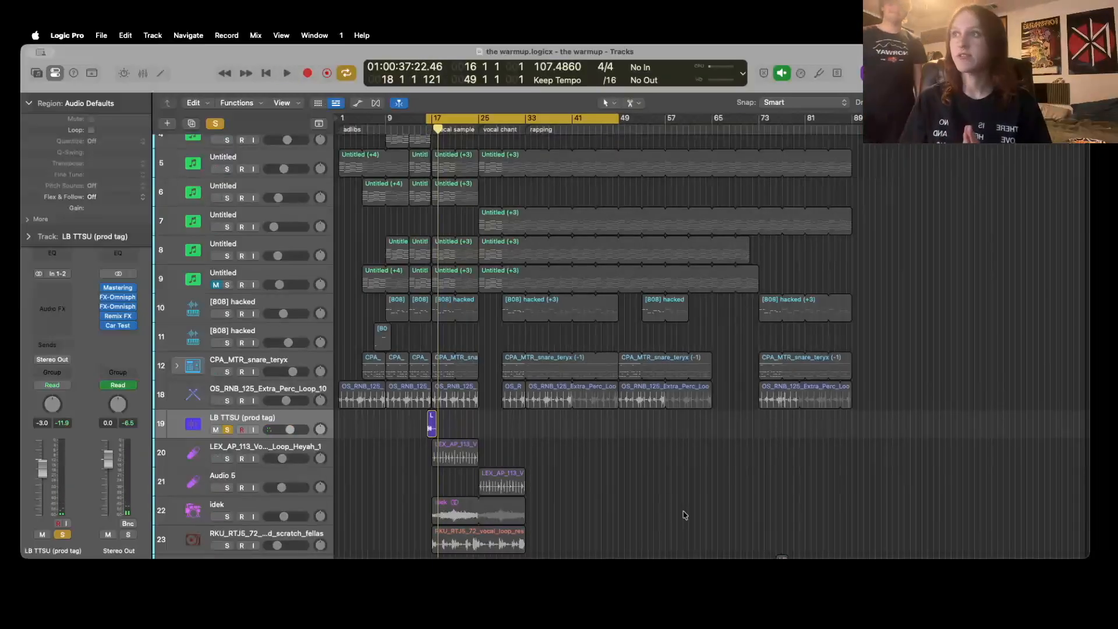